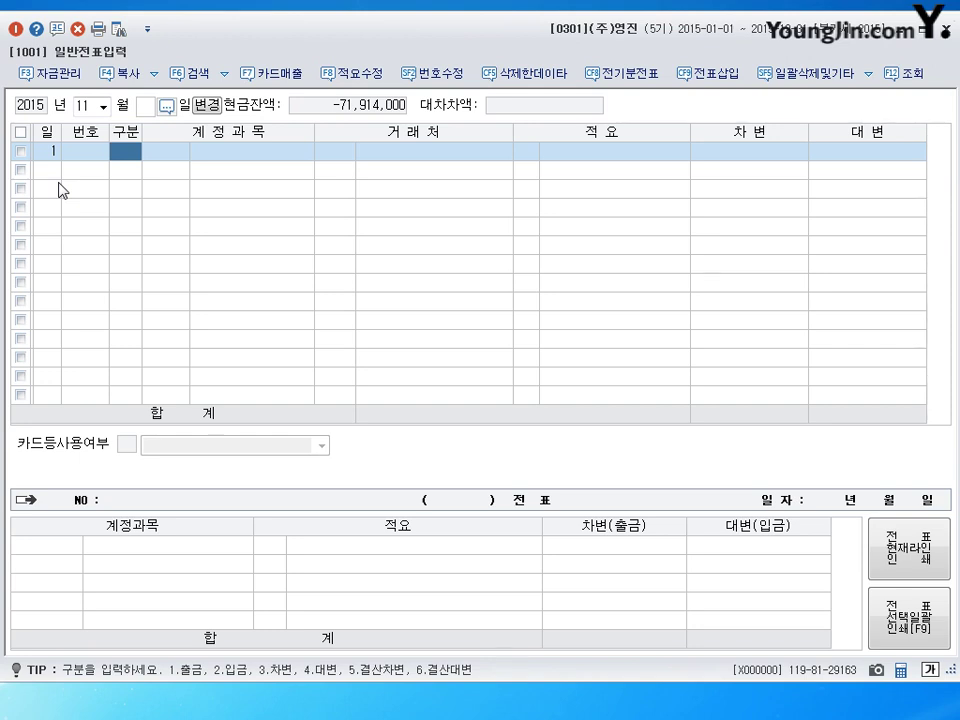
Step: Enter a November 1 debit line for account 0406 매출할인 (제품매출) with an amount of 60,000
{"action": "type", "text": "3"}
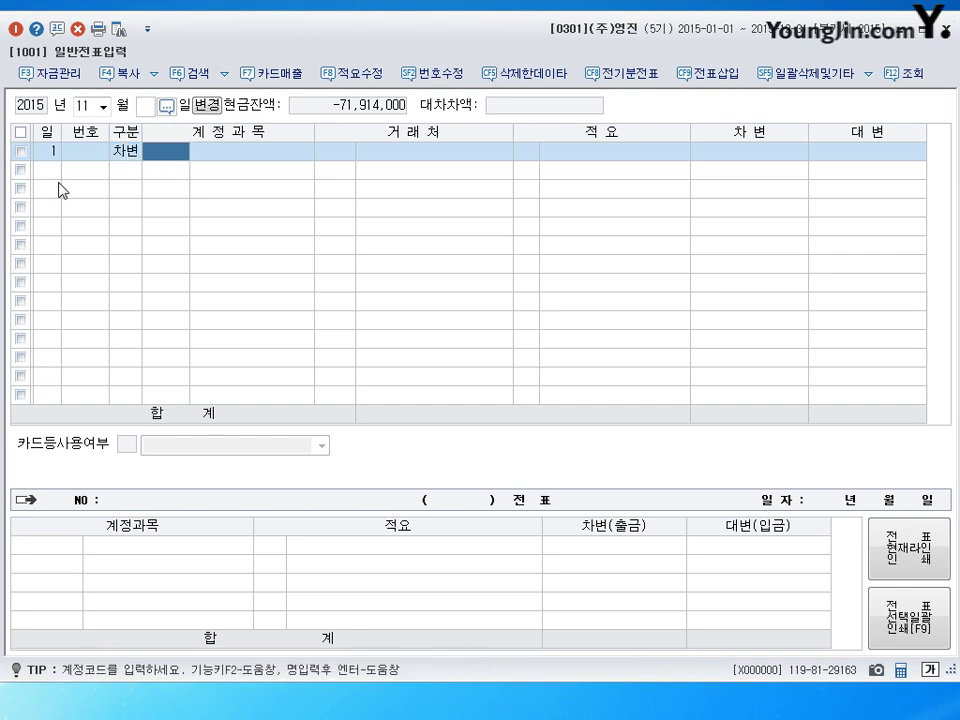
{"action": "type", "text": "매출"}
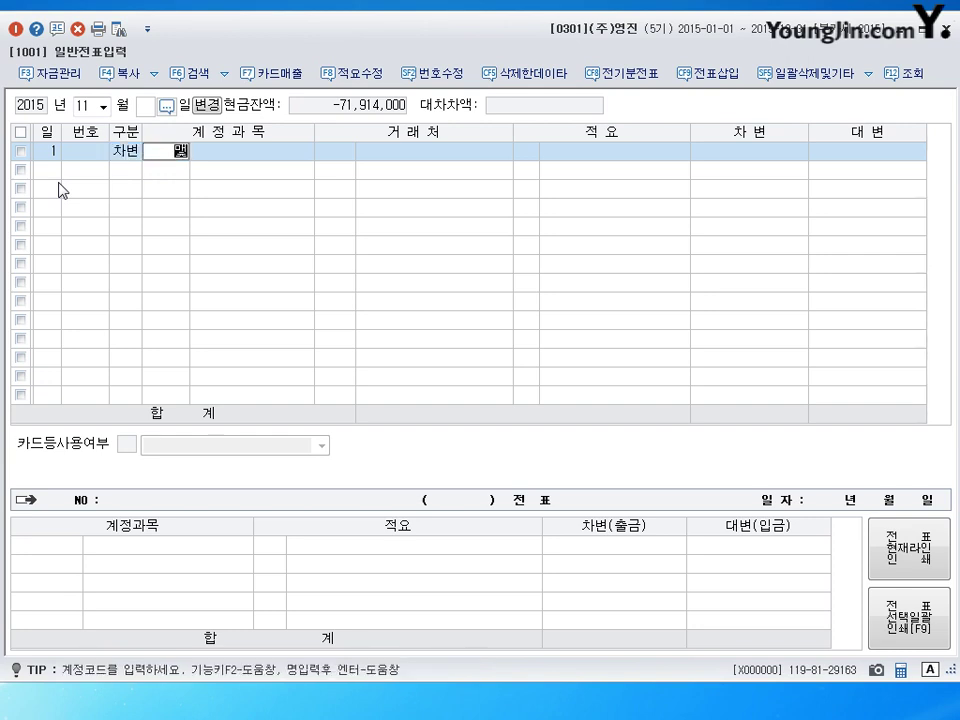
{"action": "type", "text": "항액"}
{"action": "key", "text": "Return"}
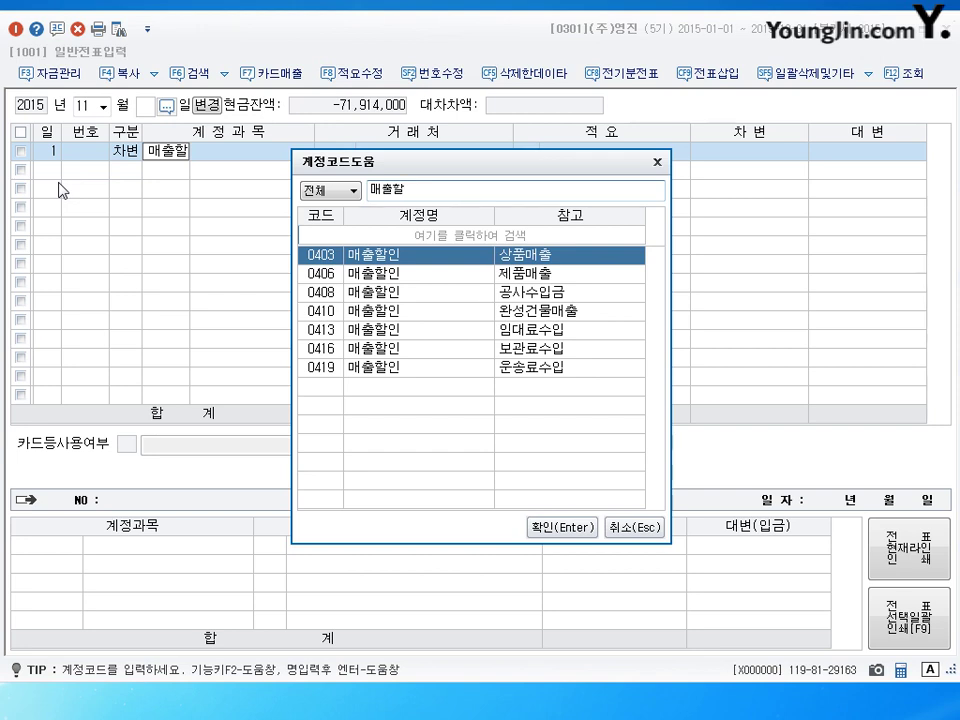
{"action": "left_click", "coordinate": [441, 287]}
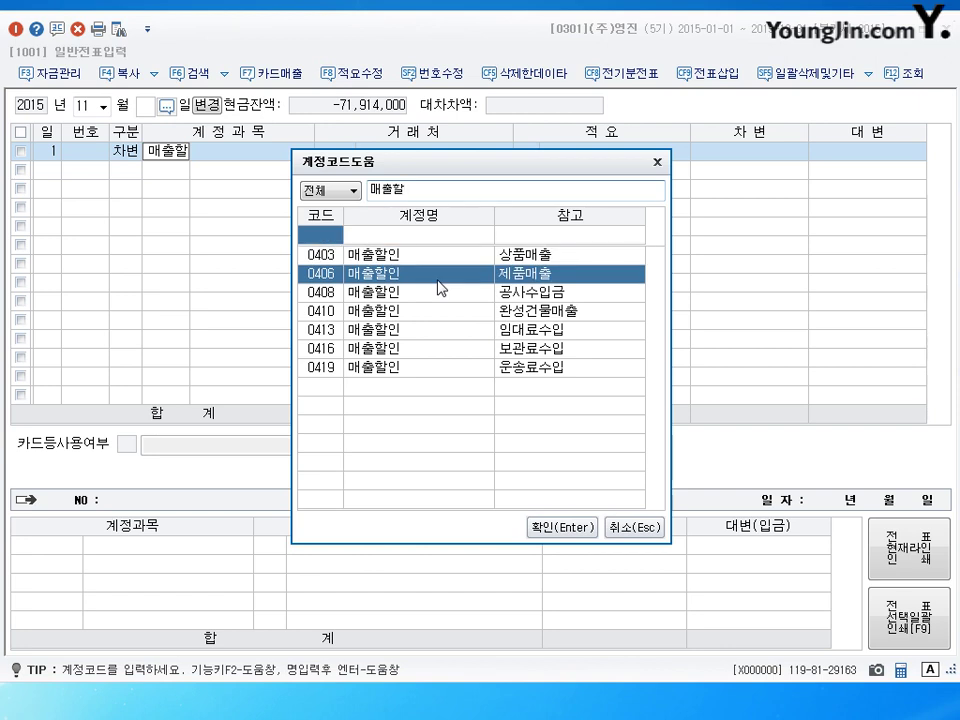
{"action": "key", "text": "Return"}
{"action": "key", "text": "Return"}
{"action": "key", "text": "Return"}
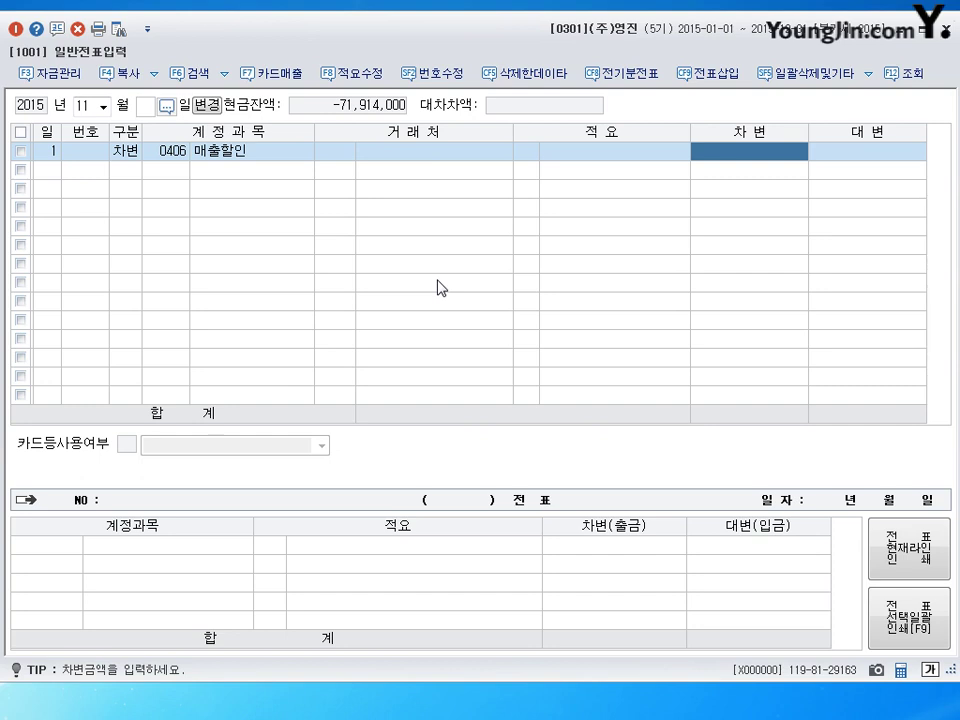
{"action": "type", "text": "600000"}
{"action": "key", "text": "Return"}
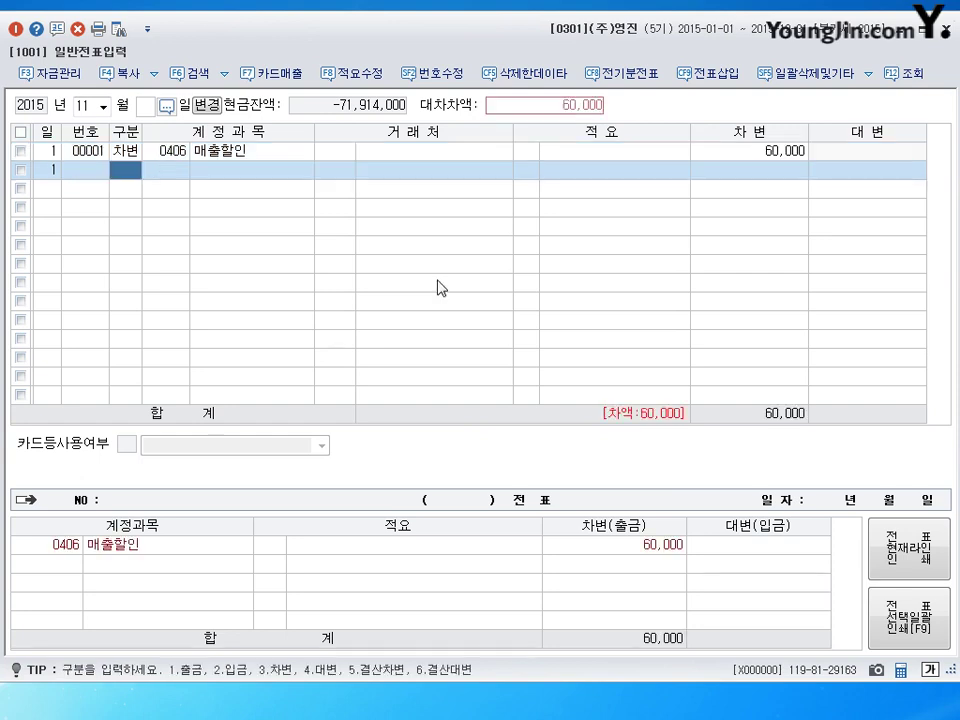
Step: Add a November 1 debit line for account 101 현금 with an amount of 2,940,000, leaving the counterparty and description blank
{"action": "type", "text": "3"}
{"action": "key", "text": "Return"}
{"action": "type", "text": "101"}
{"action": "key", "text": "Return"}
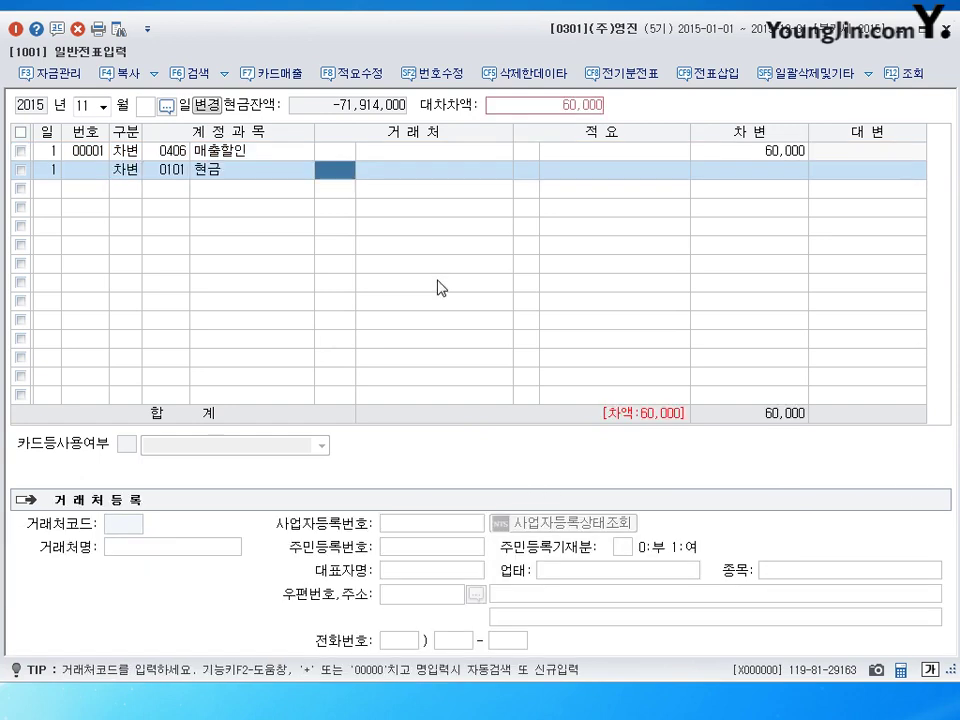
{"action": "key", "text": "Return"}
{"action": "key", "text": "Return"}
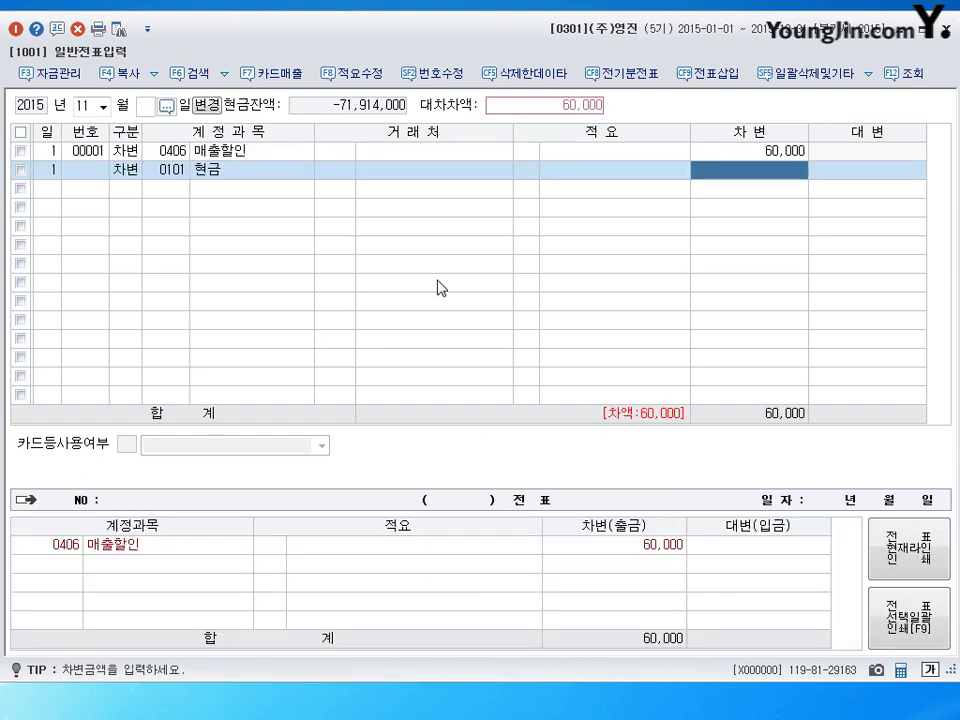
{"action": "type", "text": "2940000"}
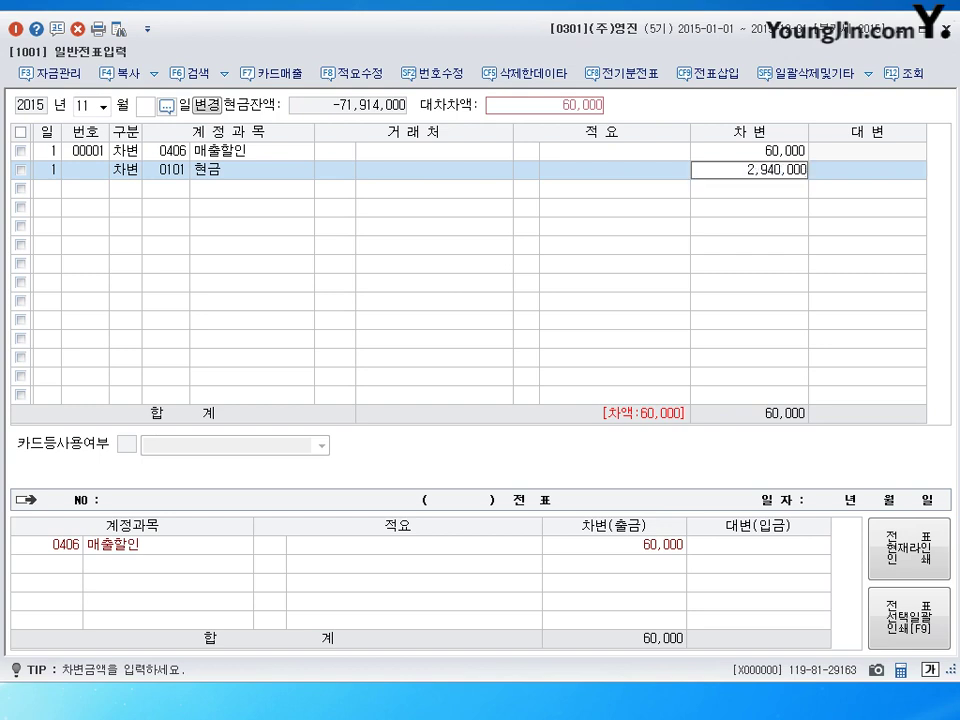
{"action": "key", "text": "Return"}
Step: Add a credit line for account 108 외상매출금 to the November 1 voucher
{"action": "type", "text": "4"}
{"action": "key", "text": "Return"}
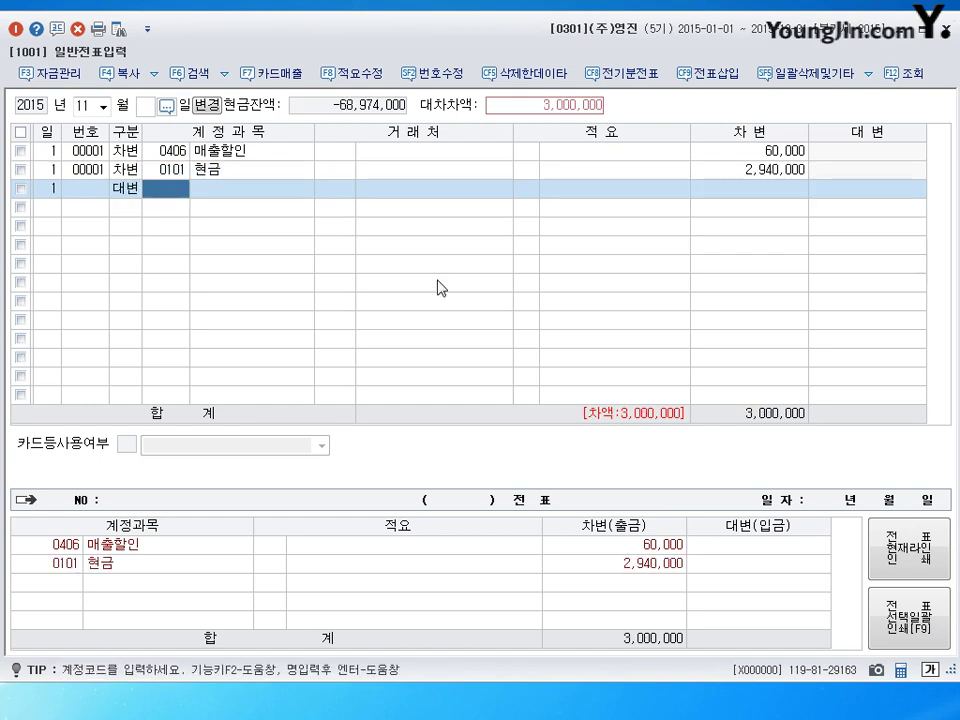
{"action": "type", "text": "108"}
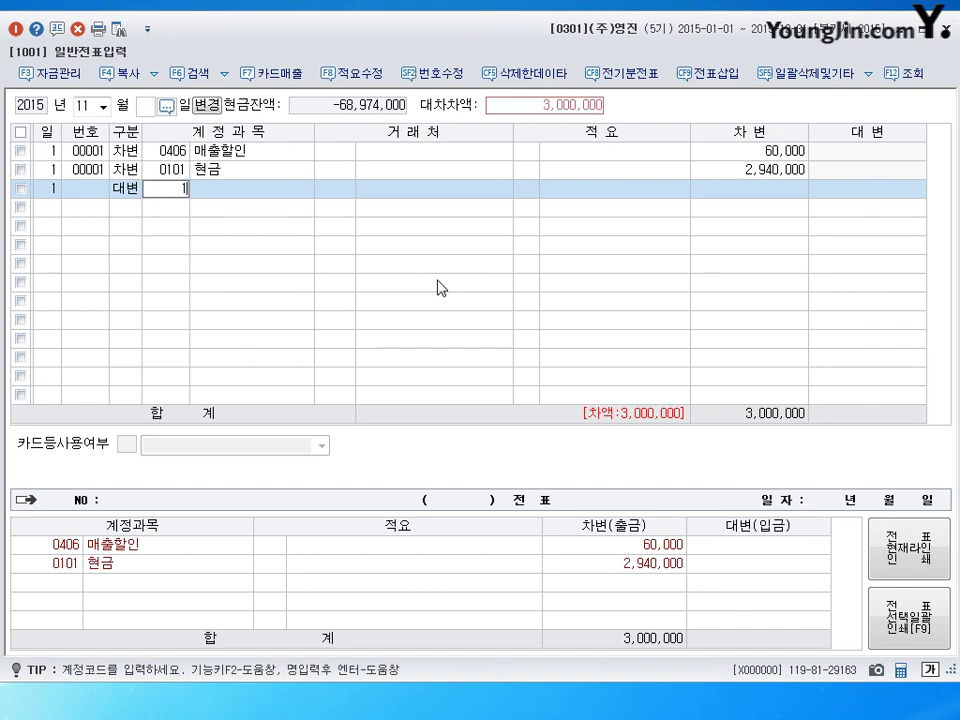
{"action": "key", "text": "Return"}
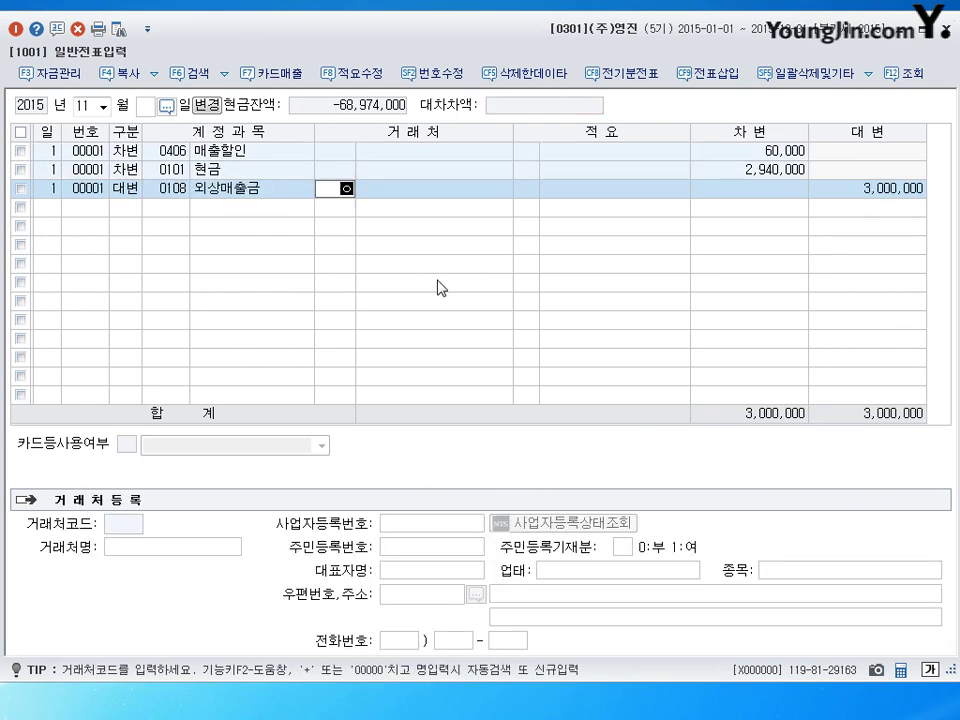
Step: Set the counterparty of the 외상매출금 credit line to (주)인성상사 and accept the 3,000,000 credit amount
{"action": "type", "text": "인ㅅㅓㅇ"}
{"action": "key", "text": "BackSpace"}
{"action": "key", "text": "BackSpace"}
{"action": "key", "text": "BackSpace"}
{"action": "key", "text": "BackSpace"}
{"action": "type", "text": "인성"}
{"action": "key", "text": "Return"}
{"action": "key", "text": "Return"}
{"action": "key", "text": "Return"}
{"action": "key", "text": "Return"}
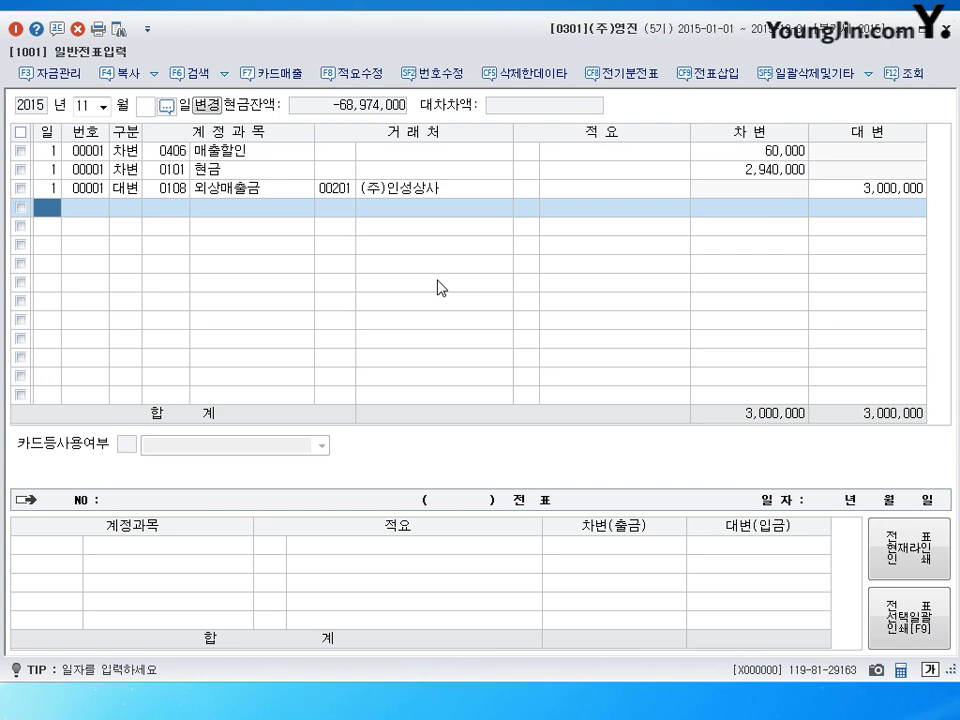
Step: Enter a November 2 debit line for account 254 예수금 with an amount of 75,000
{"action": "type", "text": "2"}
{"action": "key", "text": "Return"}
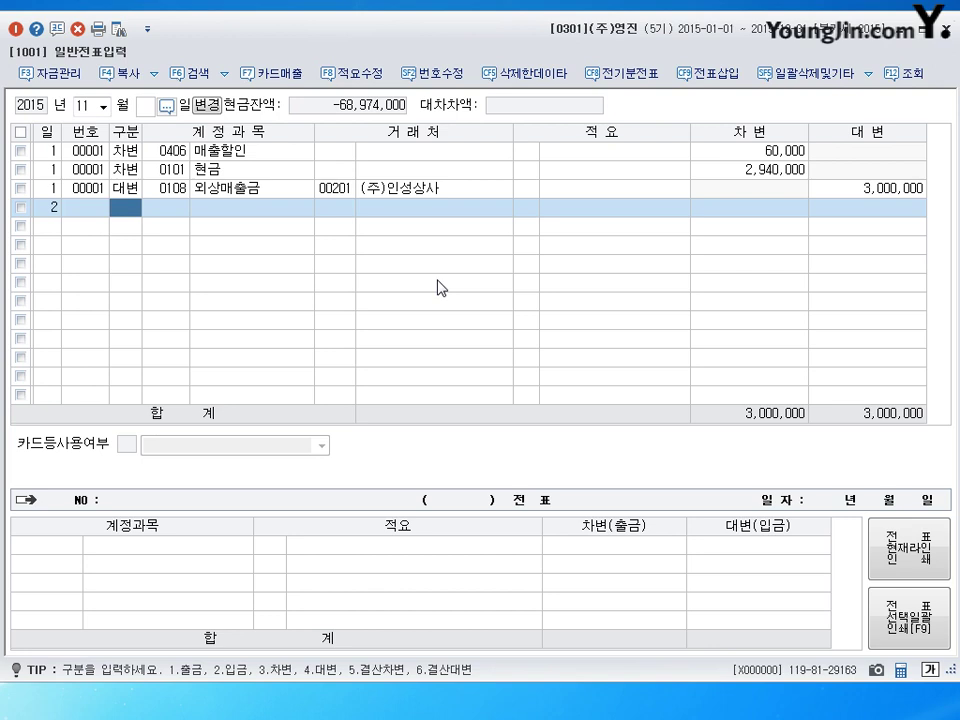
{"action": "type", "text": "32"}
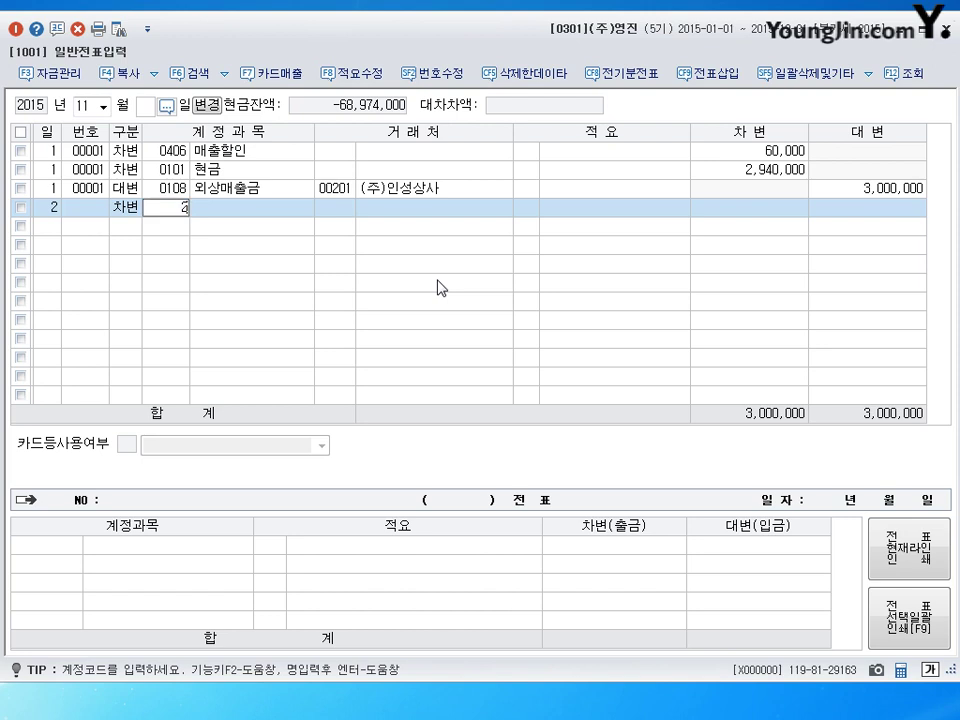
{"action": "type", "text": "51"}
{"action": "key", "text": "Return"}
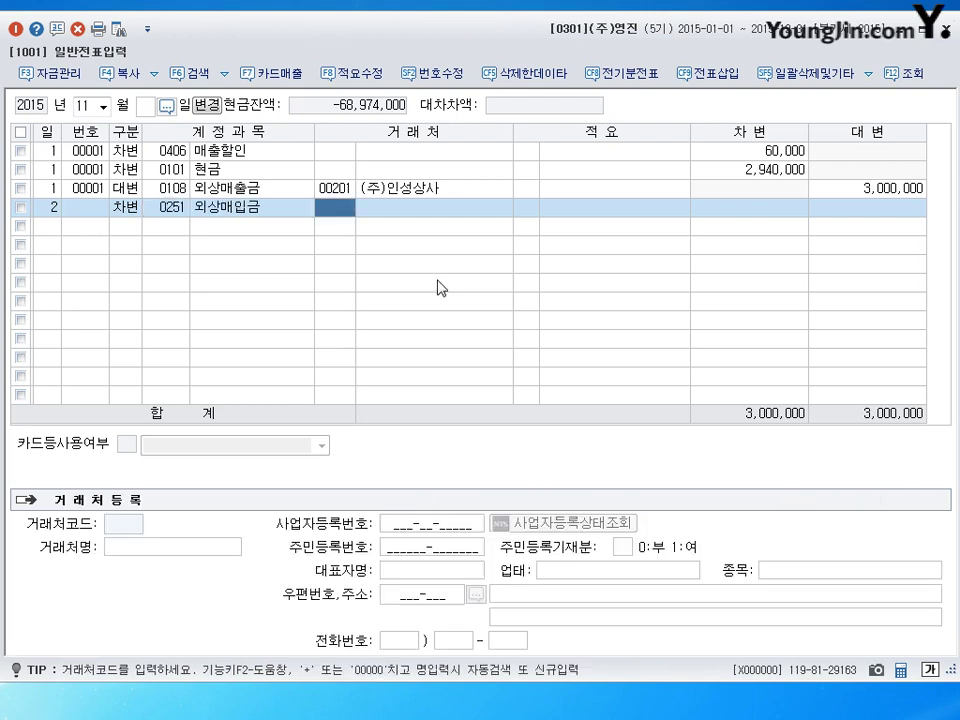
{"action": "key", "text": "shift+Tab"}
{"action": "type", "text": "254"}
{"action": "key", "text": "Return"}
{"action": "key", "text": "Return"}
{"action": "key", "text": "Return"}
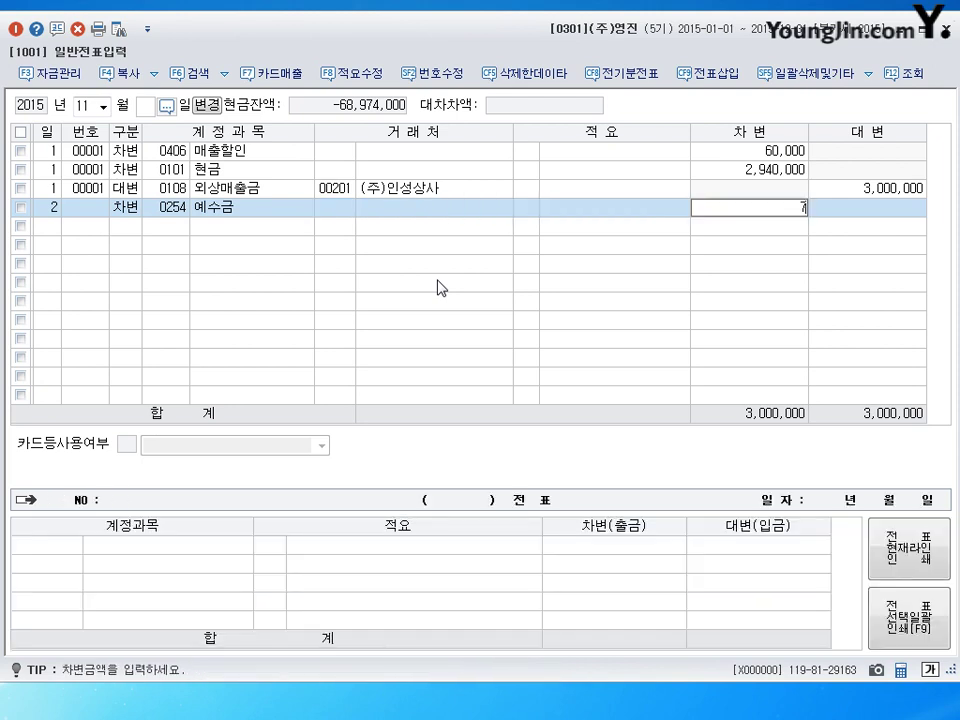
{"action": "type", "text": "750000"}
{"action": "key", "text": "Return"}
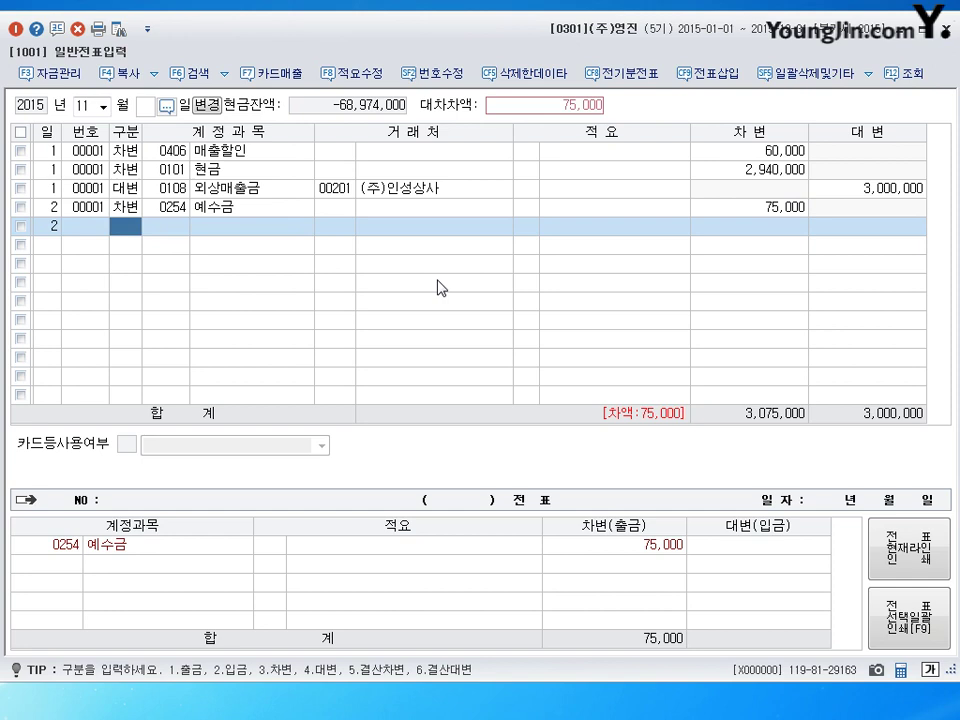
Step: Add a November 2 debit line for account 811 복리후생비 with an amount of 25,000
{"action": "type", "text": "3"}
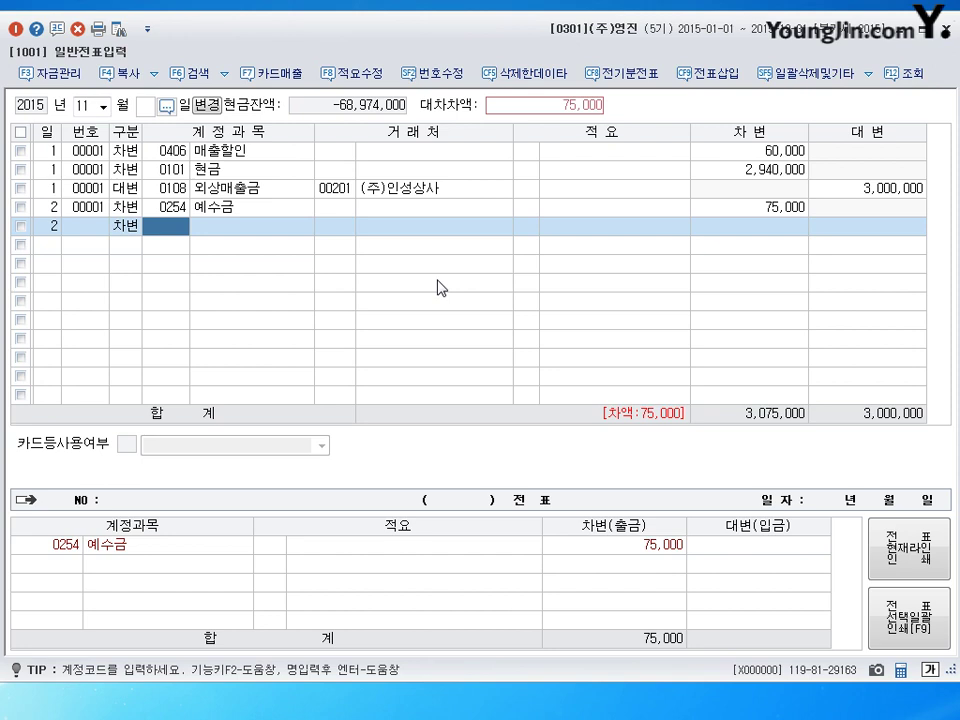
{"action": "type", "text": "811"}
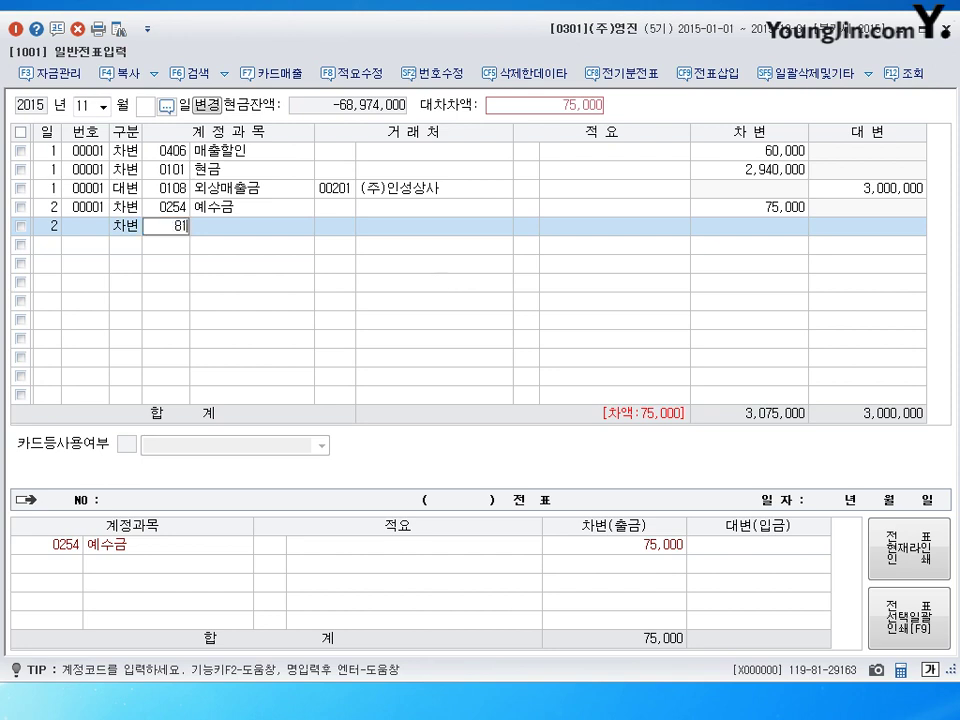
{"action": "key", "text": "Return"}
{"action": "key", "text": "Return"}
{"action": "key", "text": "Return"}
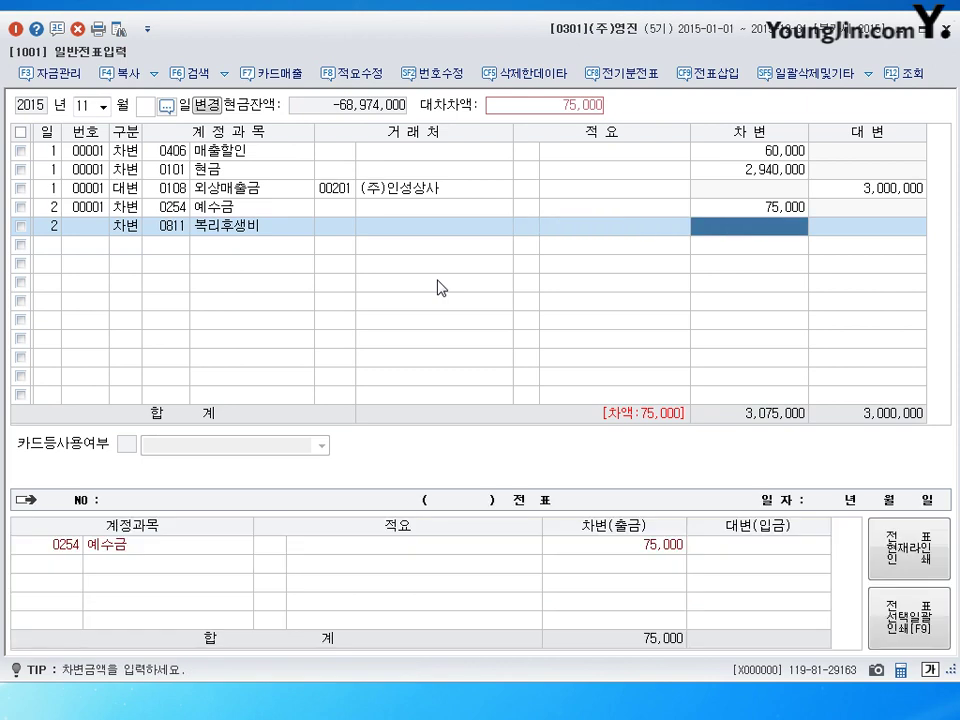
{"action": "type", "text": "250000"}
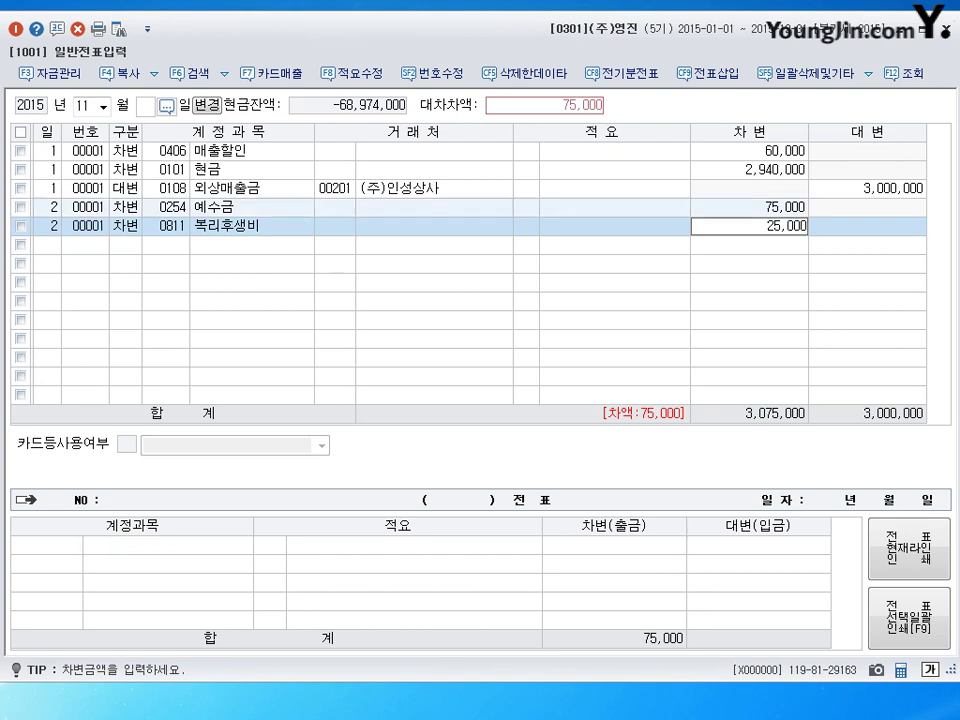
{"action": "key", "text": "Return"}
Step: Add a November 2 debit line for account 511 복리후생비 with an amount of 50,000
{"action": "type", "text": "511"}
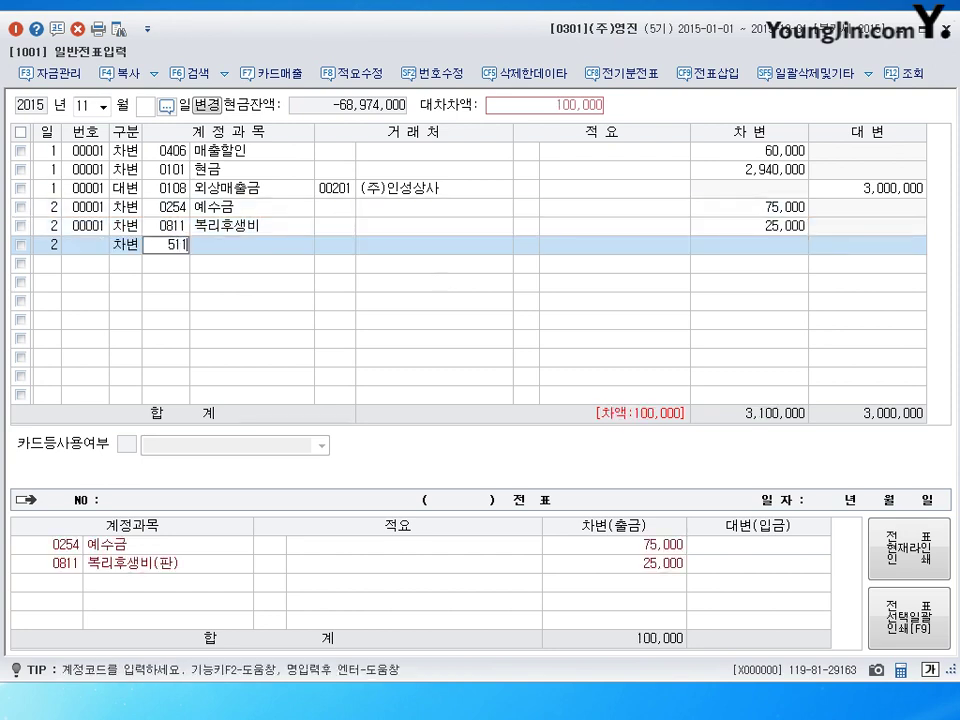
{"action": "key", "text": "Return"}
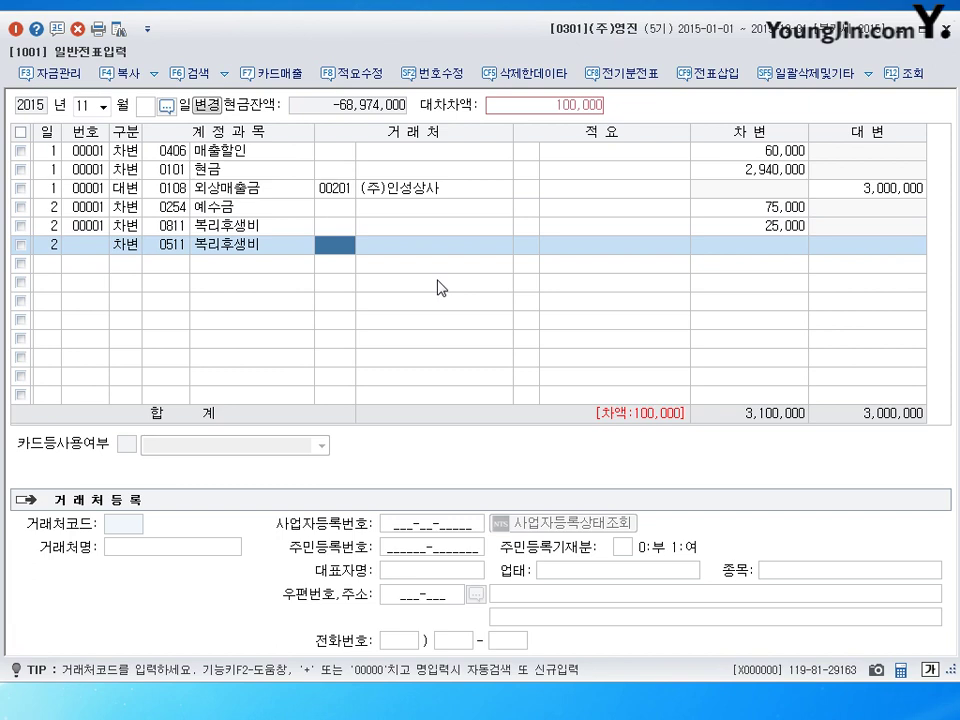
{"action": "key", "text": "Return"}
{"action": "key", "text": "Return"}
{"action": "type", "text": "500000"}
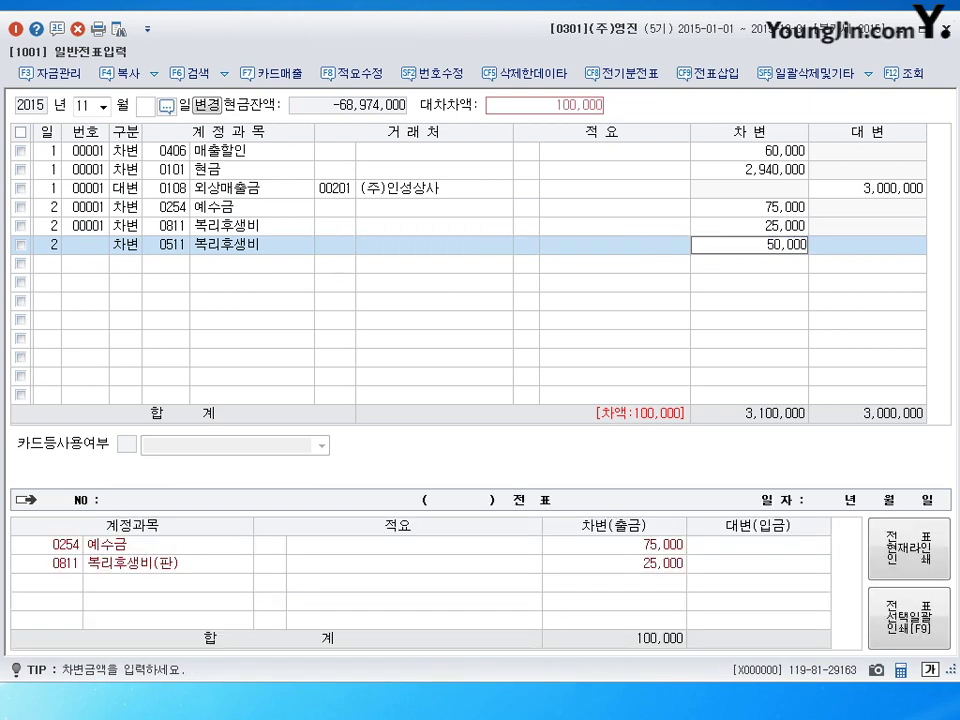
{"action": "key", "text": "Return"}
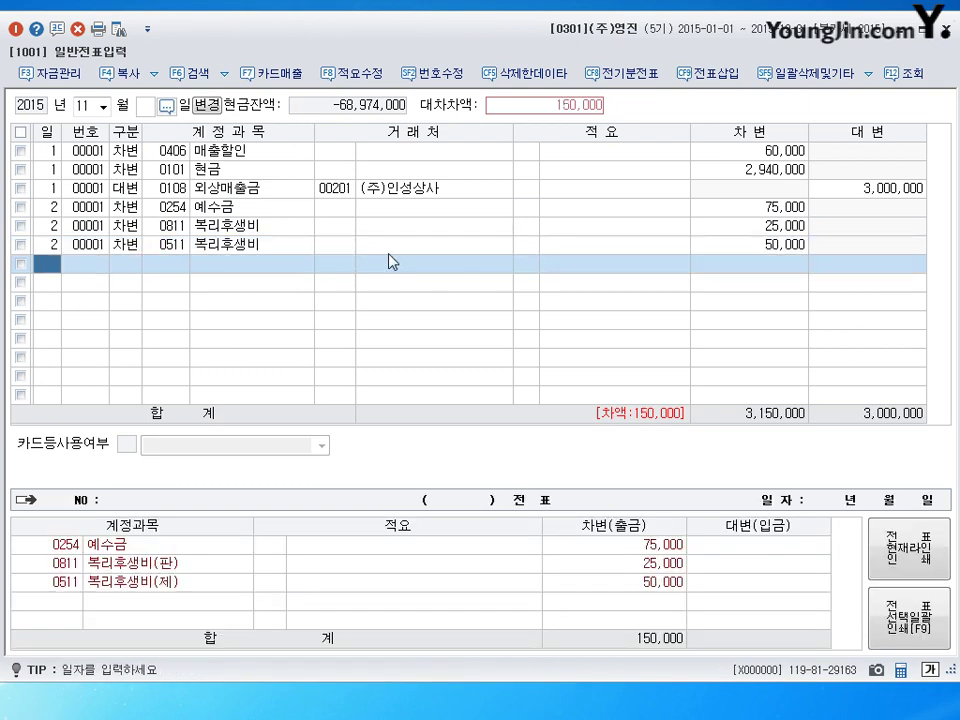
Step: Compare the account codes of the two 복리후생비 lines, 0811 and 0511, in the November 2 voucher
{"action": "left_click", "coordinate": [172, 228]}
{"action": "key", "text": "Return"}
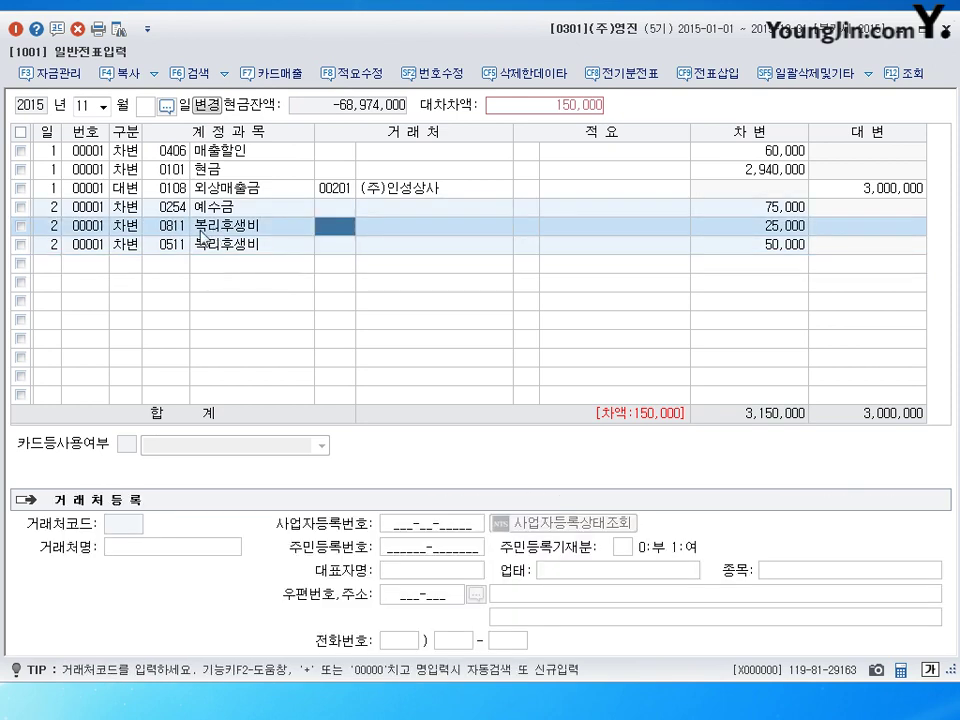
{"action": "left_click", "coordinate": [181, 231]}
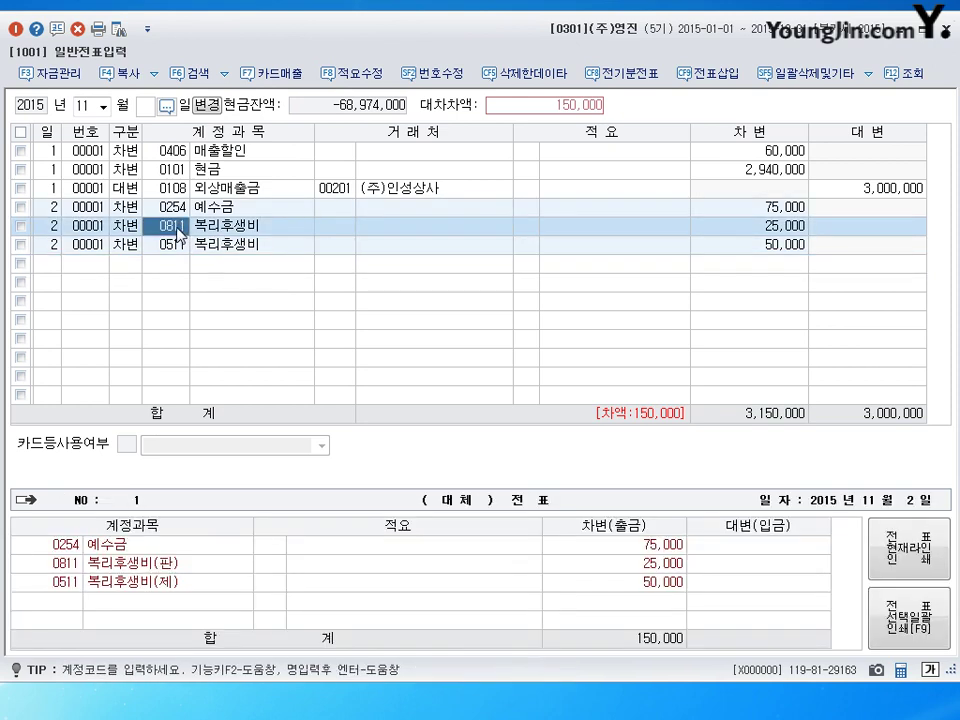
{"action": "key", "text": "Return"}
{"action": "left_click", "coordinate": [176, 246]}
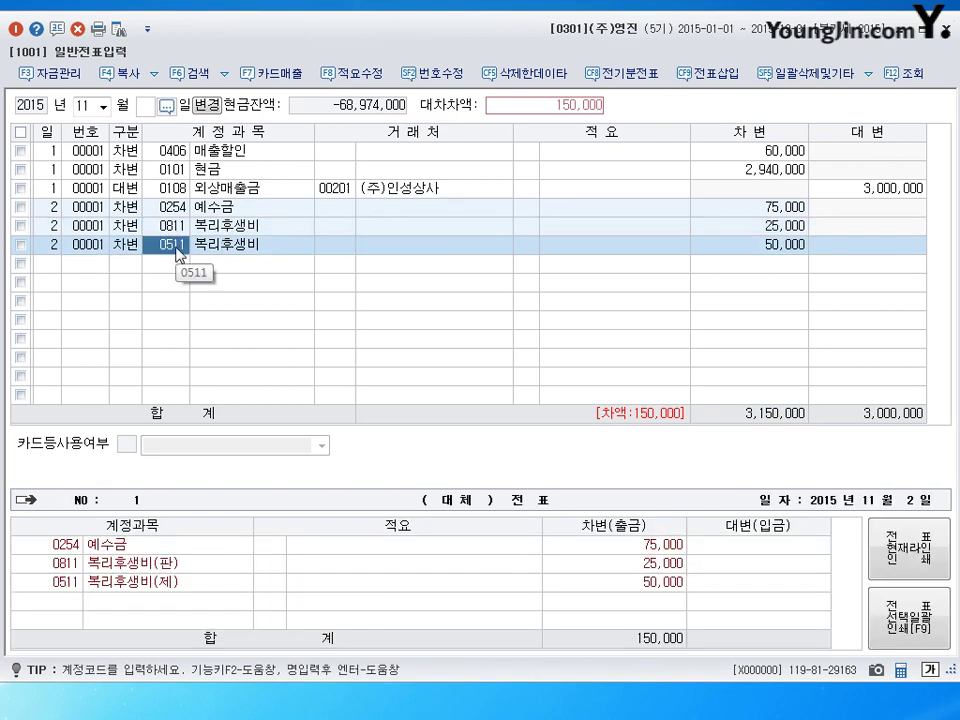
{"action": "key", "text": "Up"}
{"action": "left_click", "coordinate": [172, 251]}
Step: Add a November 2 credit line for account 0101 현금 and accept the 150,000 credit amount
{"action": "left_click", "coordinate": [134, 265]}
{"action": "key", "text": "Return"}
{"action": "type", "text": "4"}
{"action": "key", "text": "Return"}
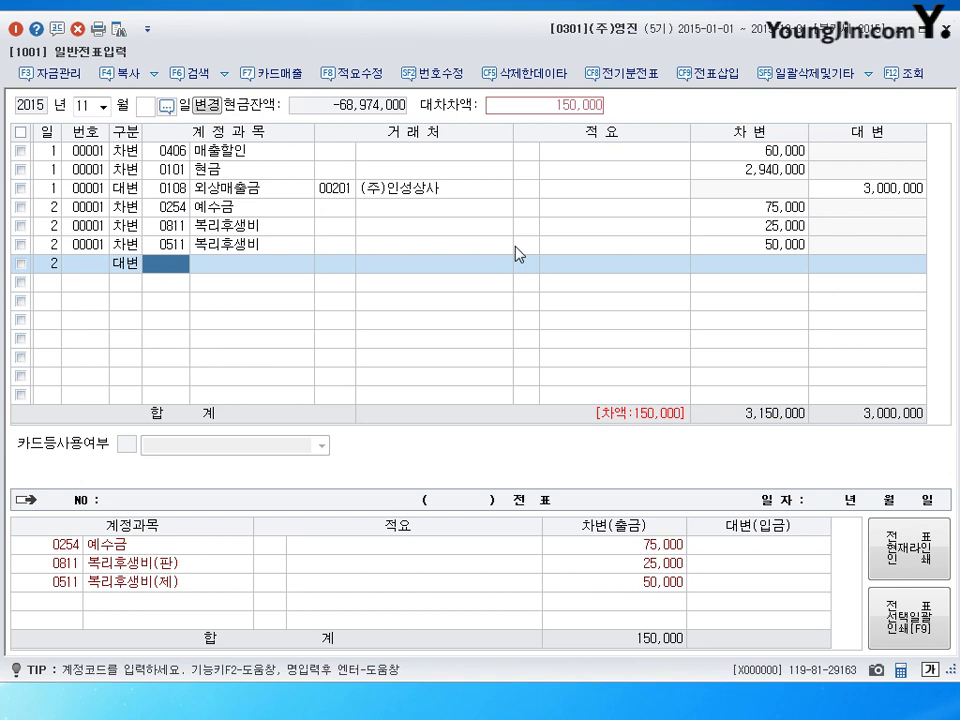
{"action": "type", "text": "0101"}
{"action": "key", "text": "Return"}
{"action": "key", "text": "Return"}
{"action": "key", "text": "Return"}
{"action": "key", "text": "Return"}
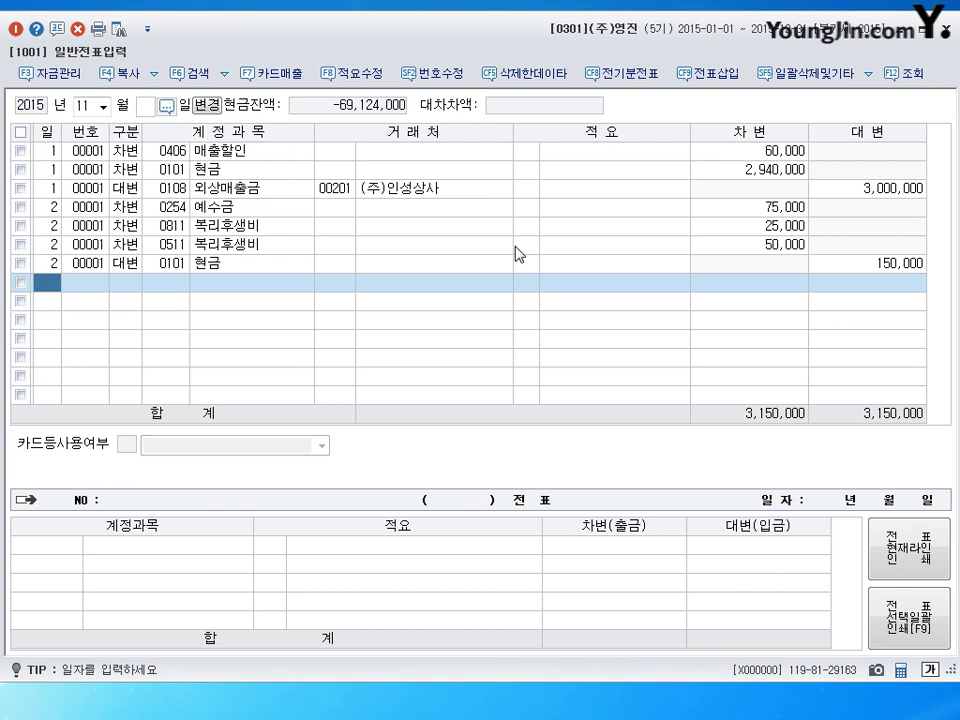
Step: Add a November 3 debit line for account 511 복리후생비 with an amount of 550,000
{"action": "type", "text": "3"}
{"action": "key", "text": "Return"}
{"action": "type", "text": "811"}
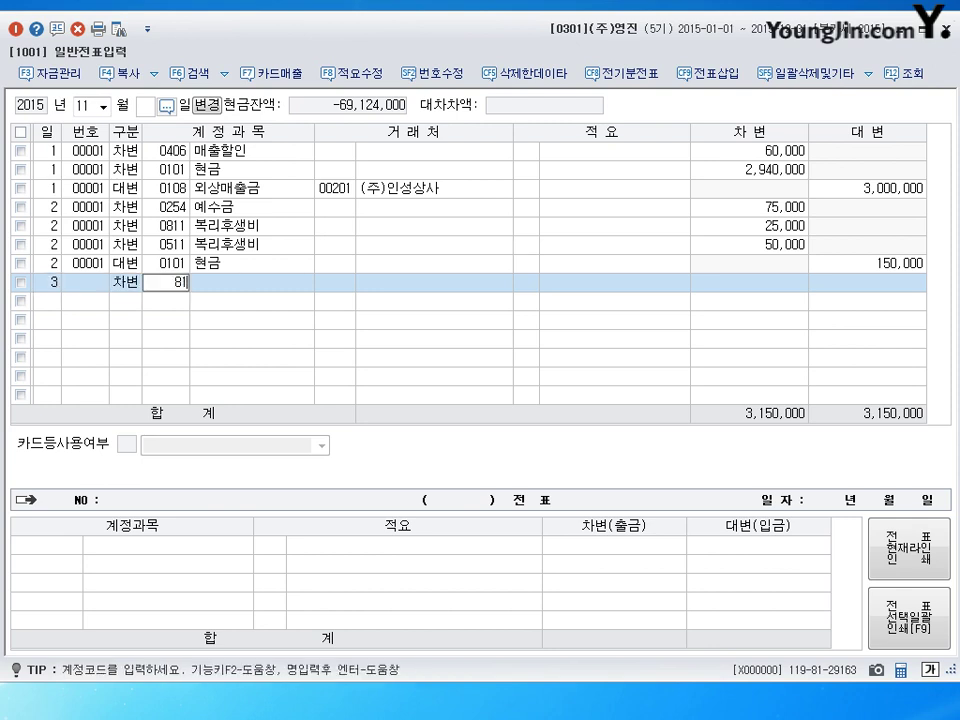
{"action": "key", "text": "Return"}
{"action": "key", "text": "Left"}
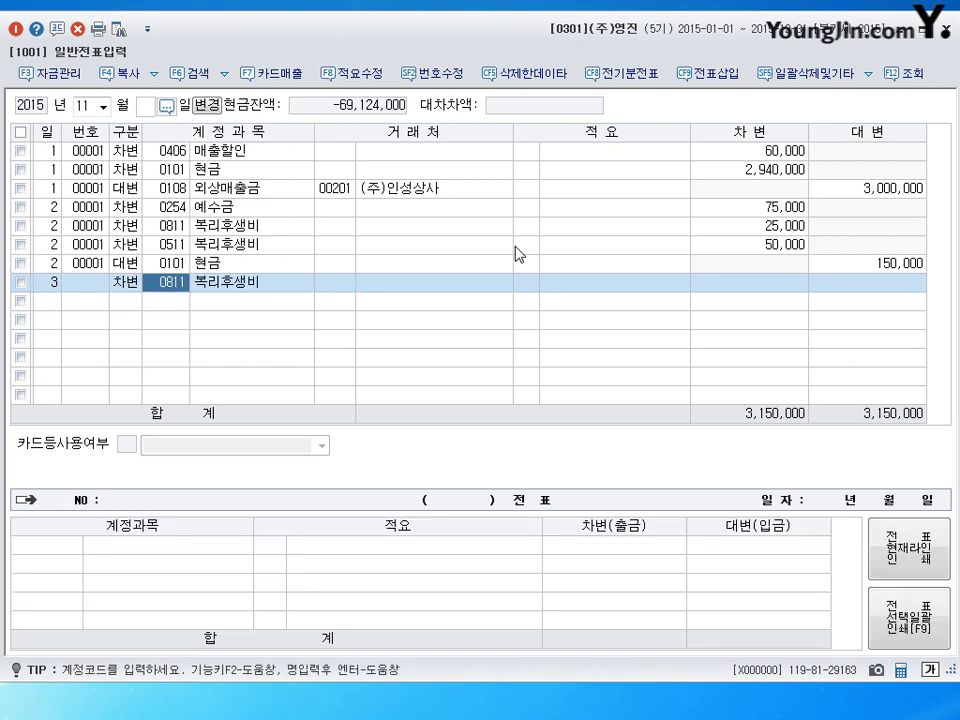
{"action": "type", "text": "511"}
{"action": "key", "text": "Return"}
{"action": "key", "text": "Return"}
{"action": "key", "text": "Return"}
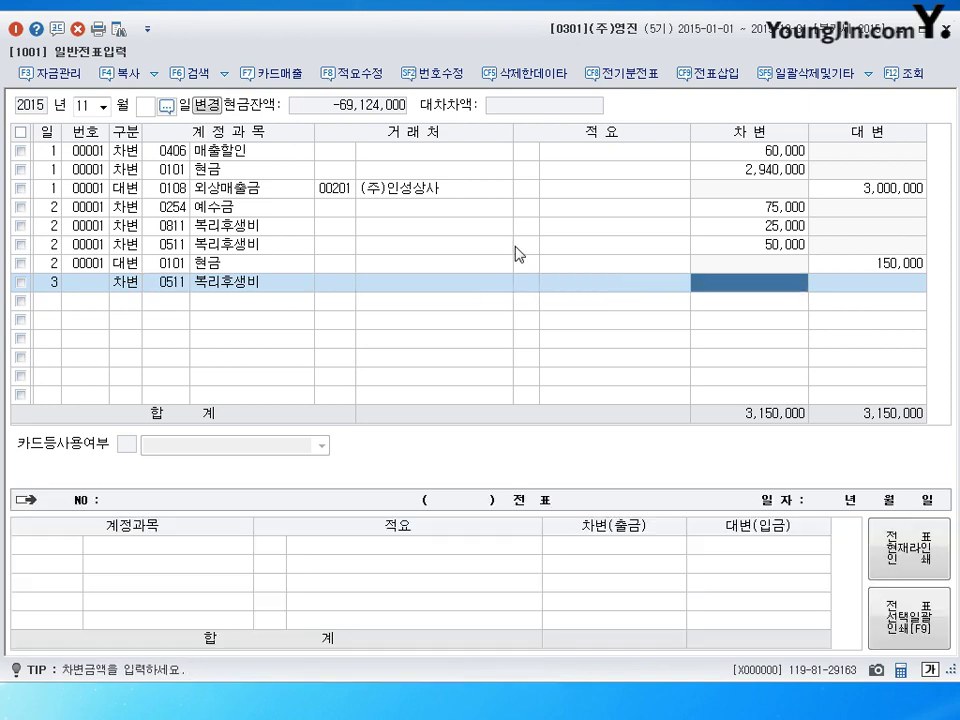
{"action": "type", "text": "5500000"}
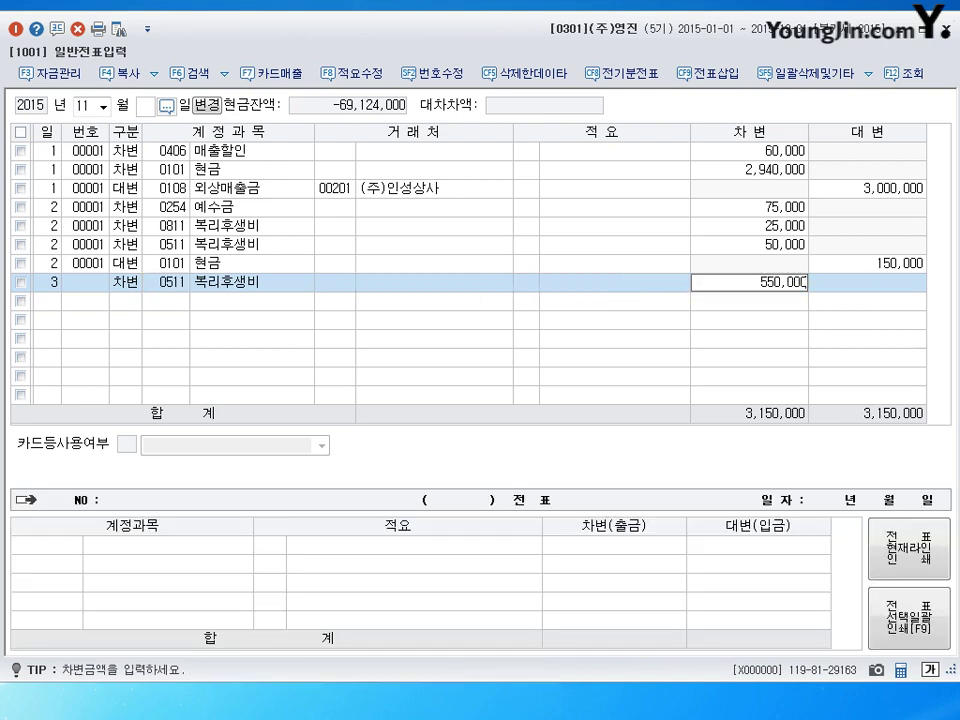
{"action": "key", "text": "Return"}
Step: Add a November 3 credit line for account 103 보통예금 and accept the 550,000 credit amount
{"action": "type", "text": "3"}
{"action": "key", "text": "Return"}
{"action": "type", "text": "4"}
{"action": "key", "text": "Return"}
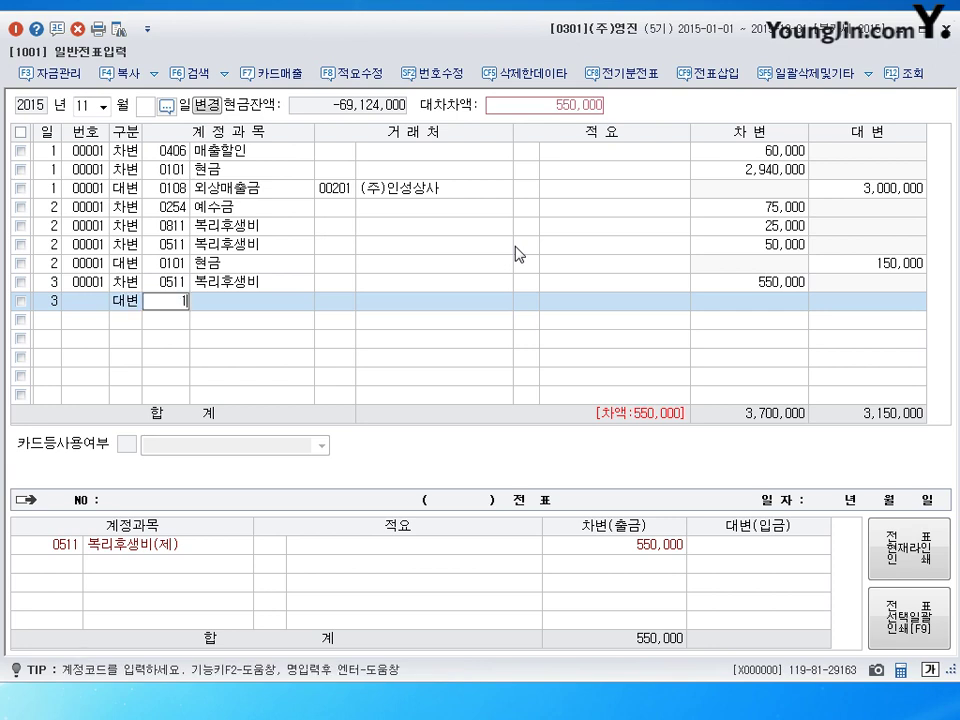
{"action": "type", "text": "103"}
{"action": "key", "text": "Return"}
{"action": "key", "text": "Return"}
{"action": "key", "text": "Return"}
{"action": "key", "text": "Return"}
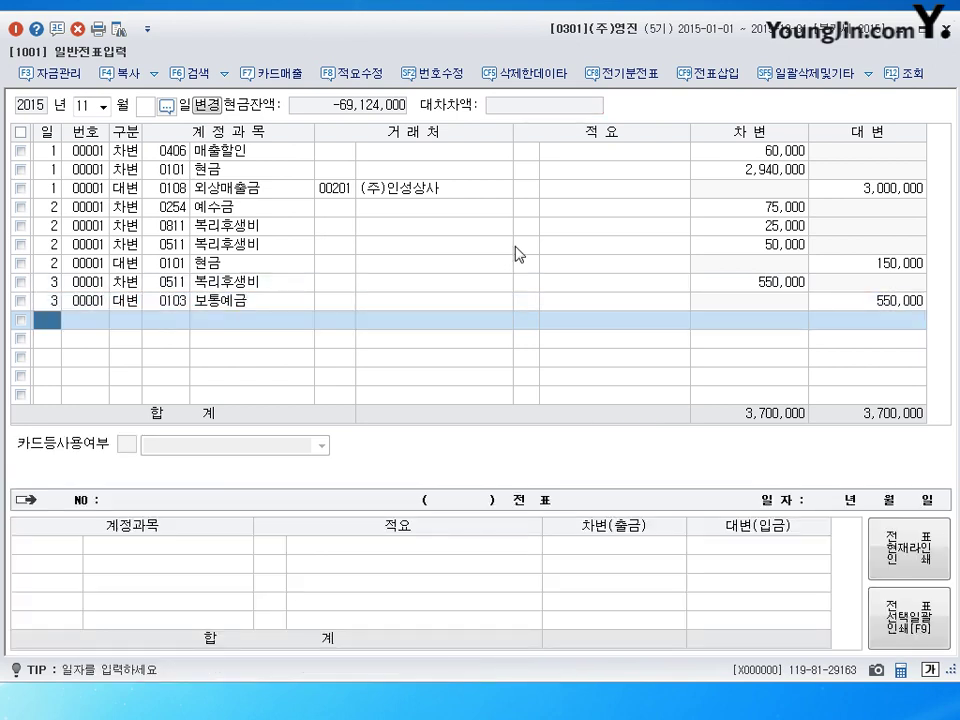
Step: Add a November 4 debit line for account 0812 여비교통비 with an amount of 1,800,000
{"action": "type", "text": "4"}
{"action": "key", "text": "Return"}
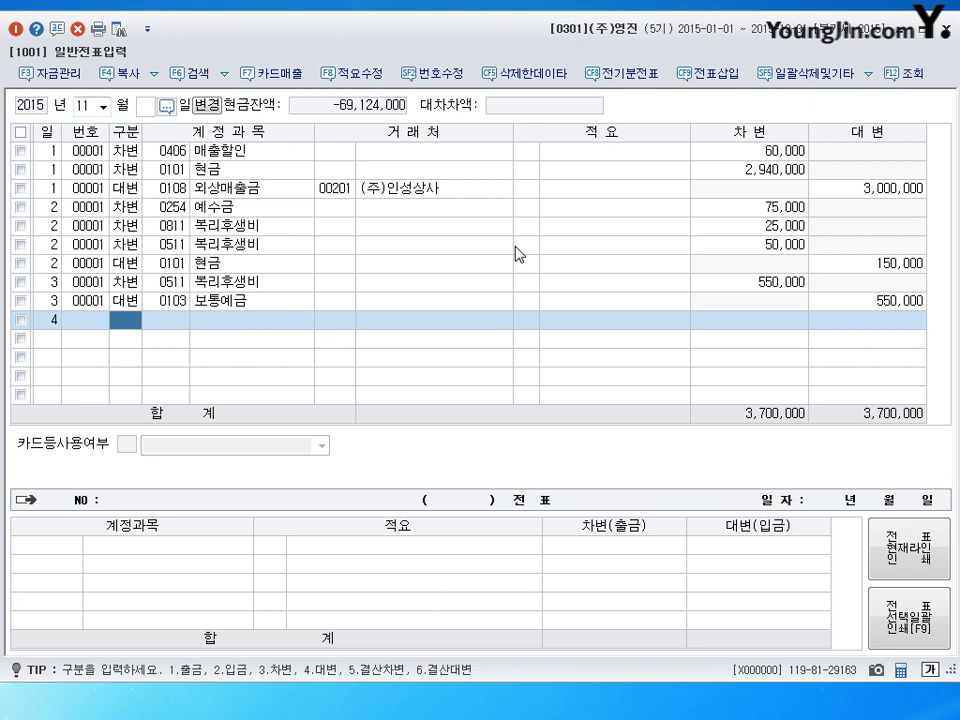
{"action": "type", "text": "3"}
{"action": "key", "text": "Return"}
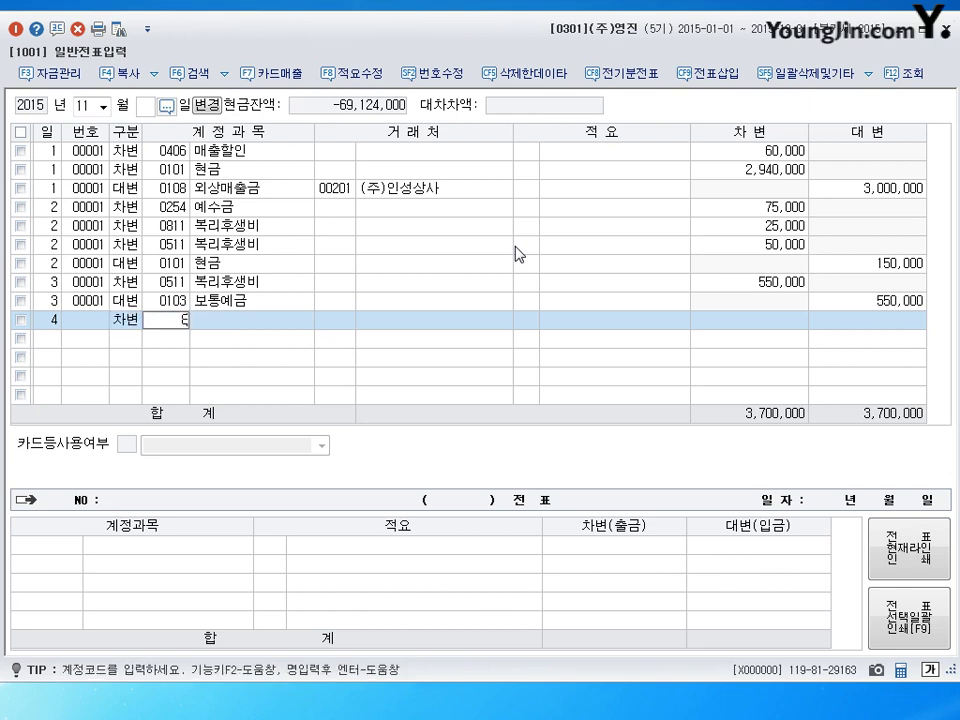
{"action": "type", "text": "0812"}
{"action": "key", "text": "Return"}
{"action": "key", "text": "Return"}
{"action": "key", "text": "Return"}
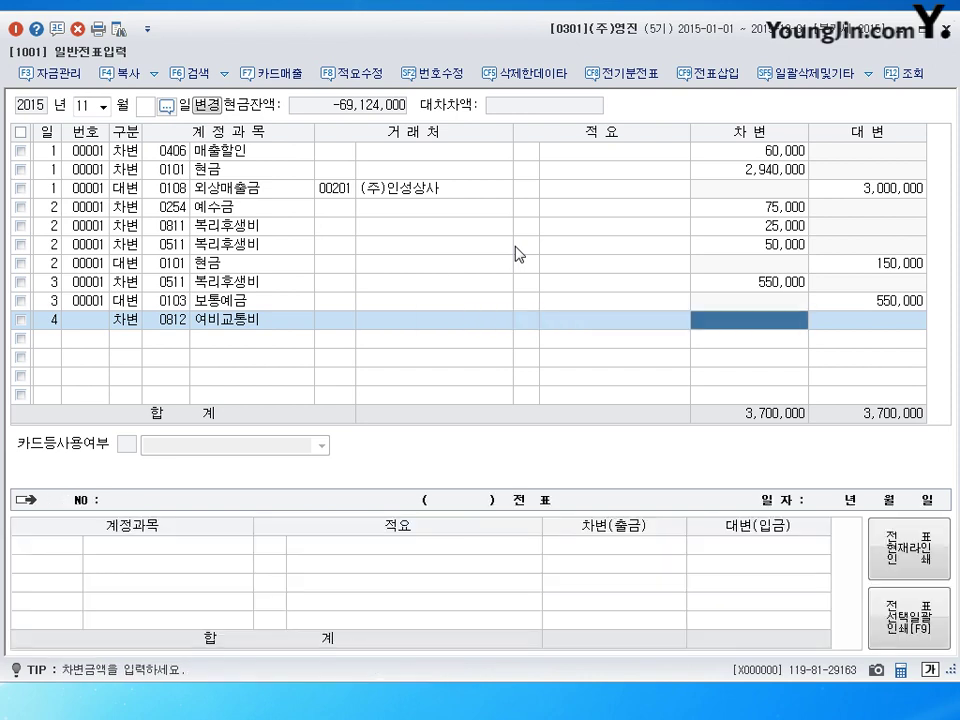
{"action": "type", "text": "1800000"}
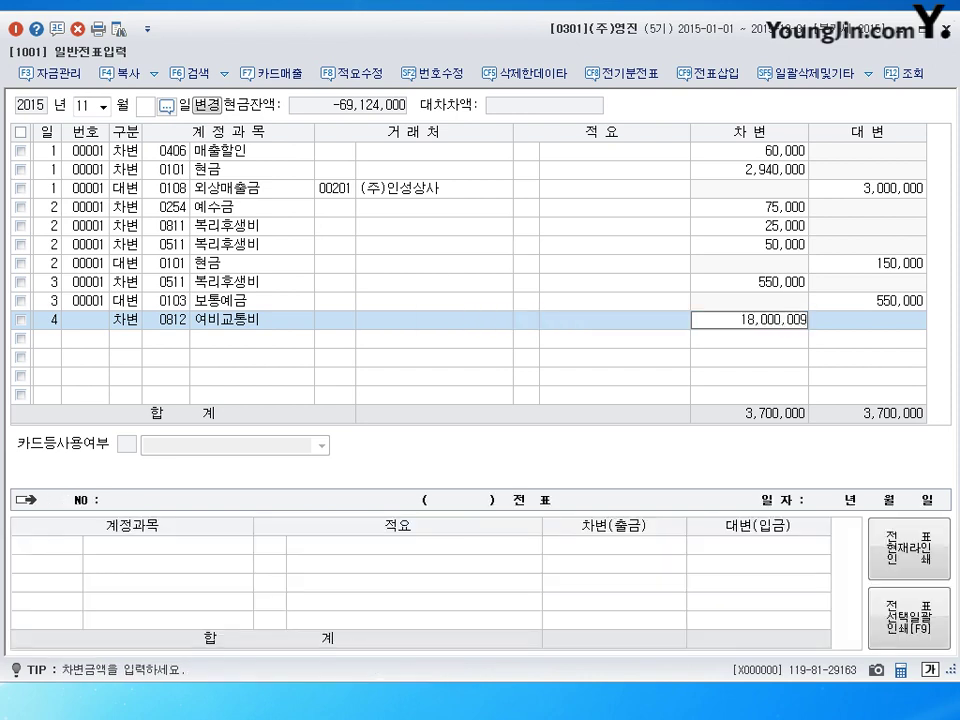
{"action": "key", "text": "Return"}
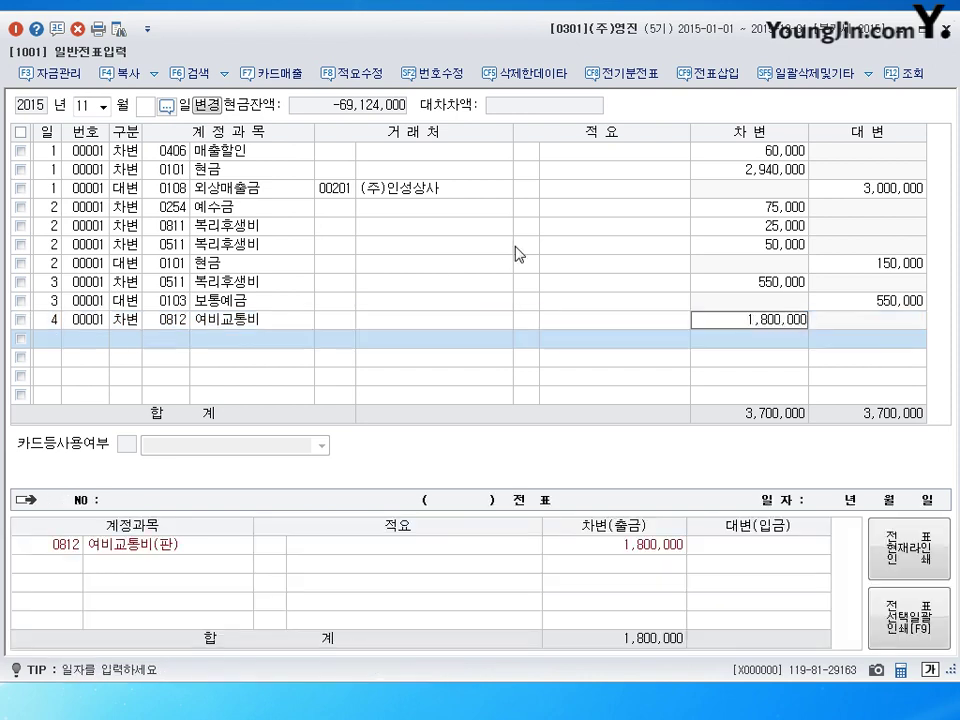
Step: Add a November 4 credit line for account 253 미지급금 with vendor 국민카드, accepting the 1,800,000 credit amount
{"action": "type", "text": "4"}
{"action": "key", "text": "Return"}
{"action": "type", "text": "253"}
{"action": "key", "text": "Return"}
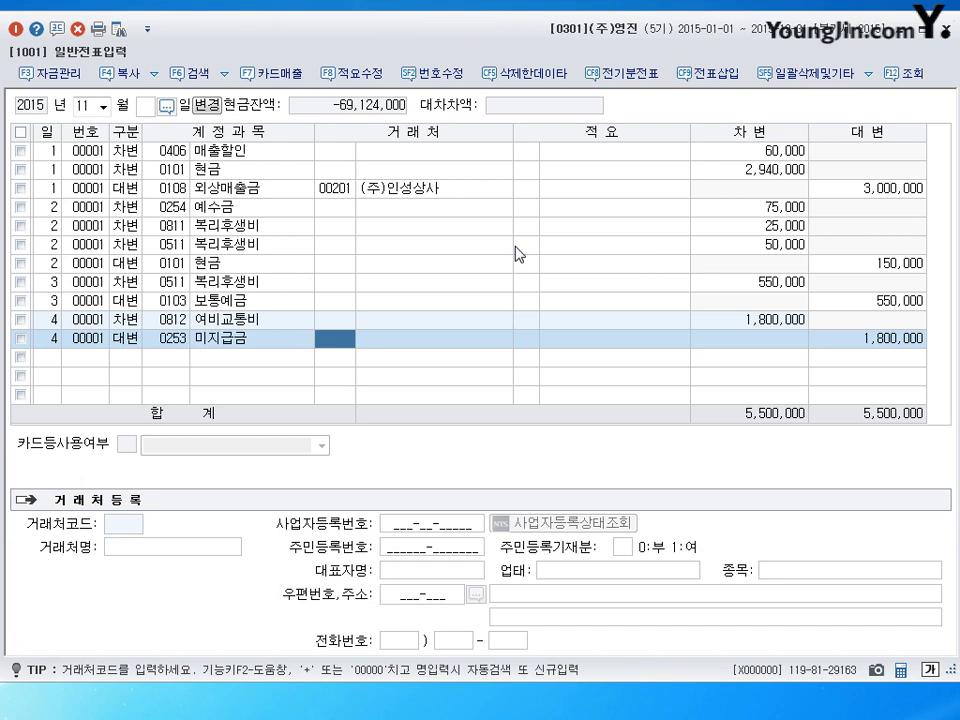
{"action": "type", "text": "국민"}
{"action": "key", "text": "Return"}
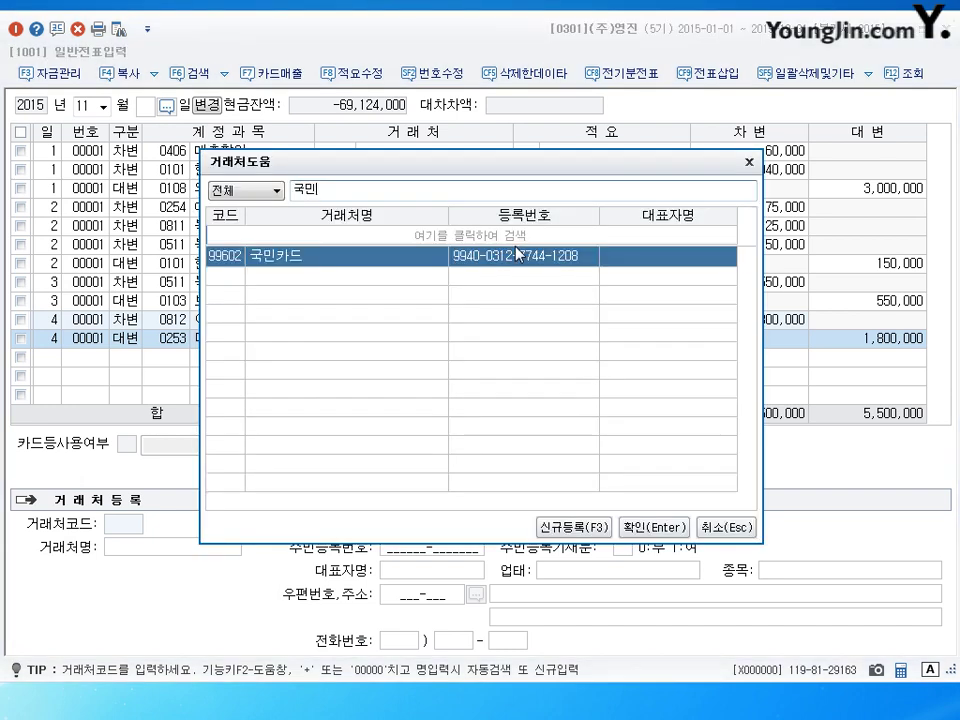
{"action": "key", "text": "Escape"}
{"action": "key", "text": "Return"}
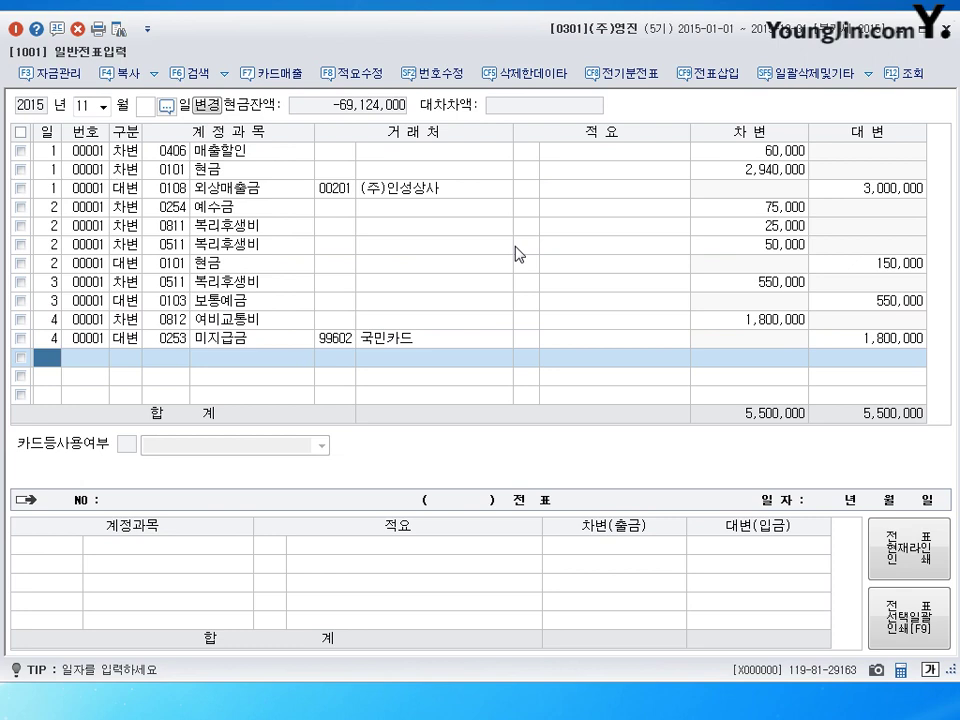
Step: Add a November 5 cash payment (출금) line for account 813 접대비 with an amount of 5,000,000
{"action": "type", "text": "5"}
{"action": "key", "text": "Return"}
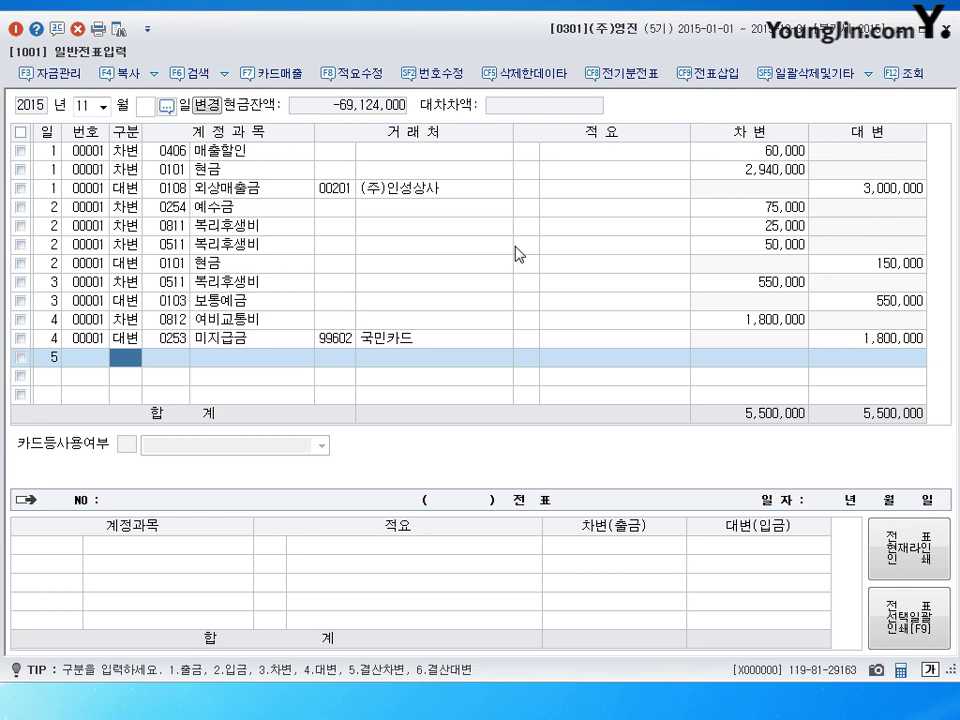
{"action": "type", "text": "1"}
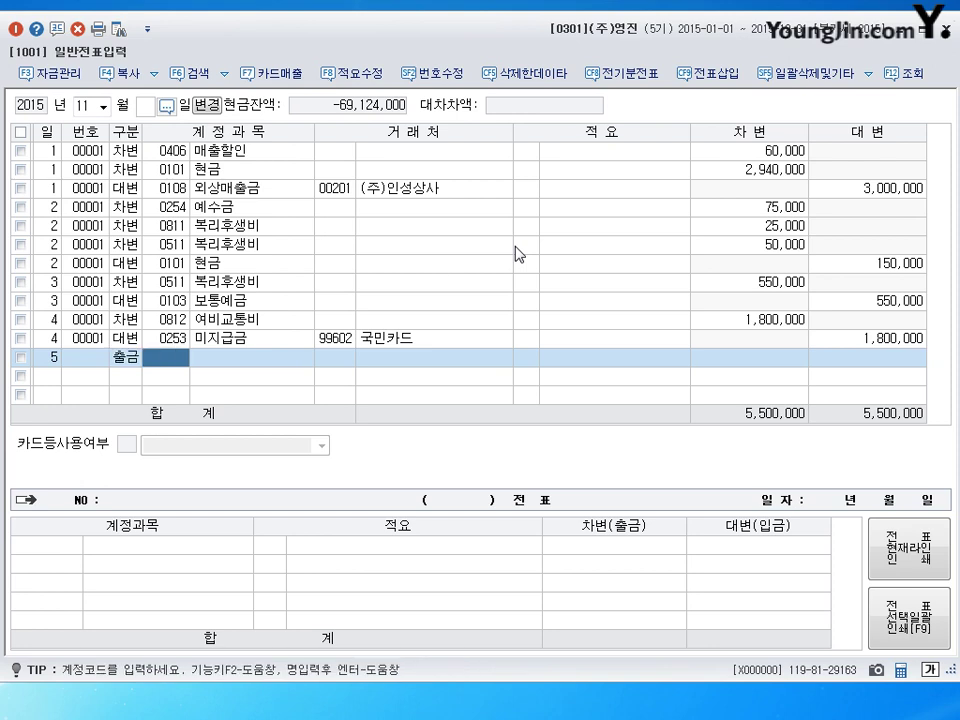
{"action": "type", "text": "813"}
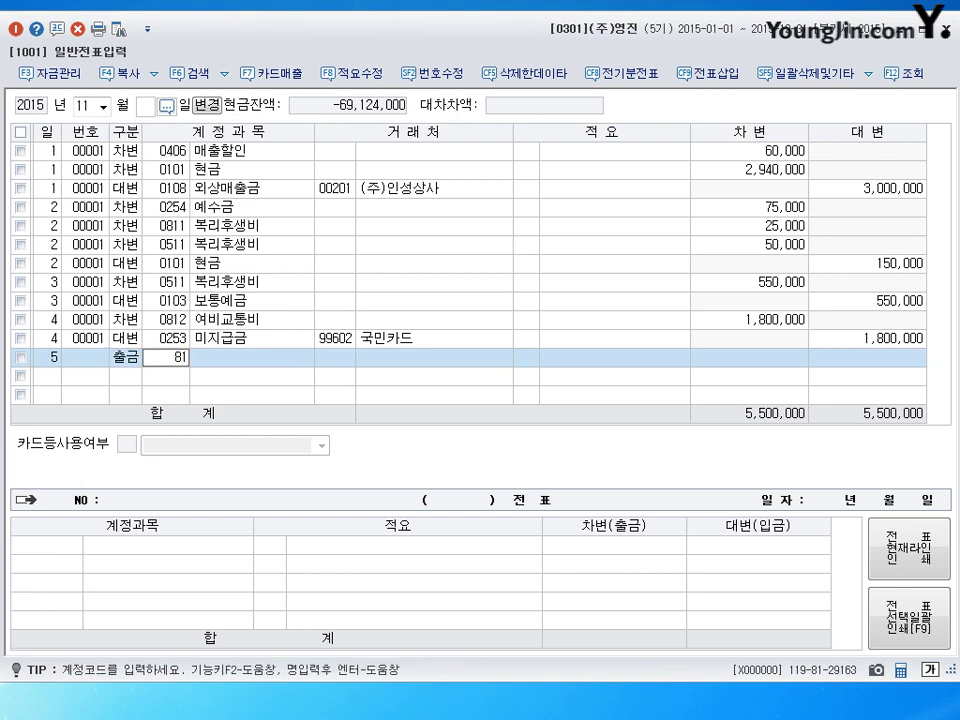
{"action": "key", "text": "Return"}
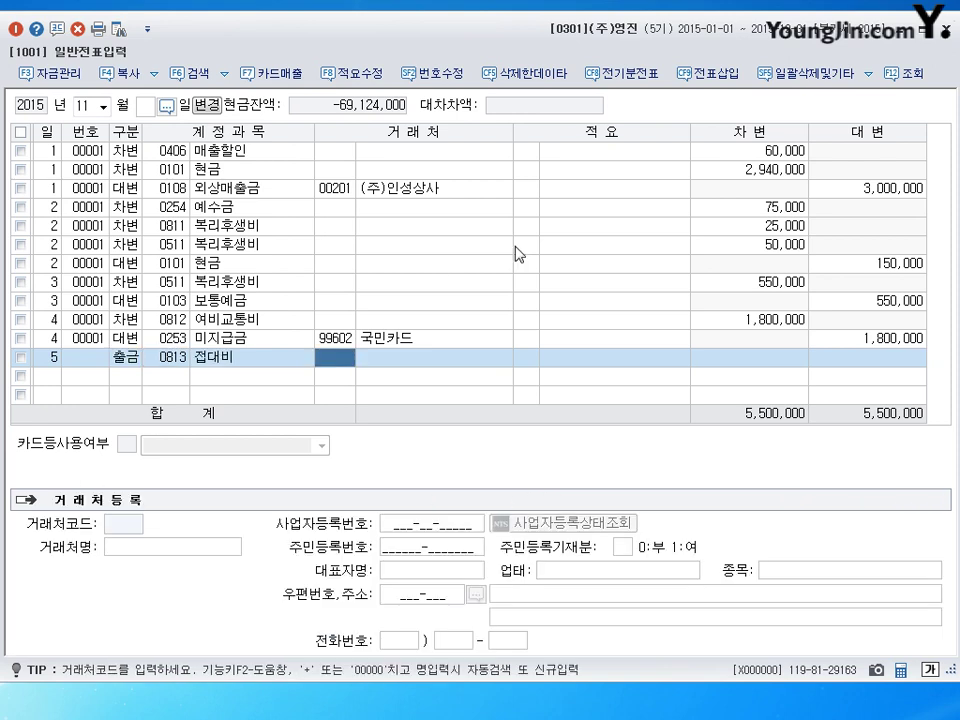
{"action": "key", "text": "Return"}
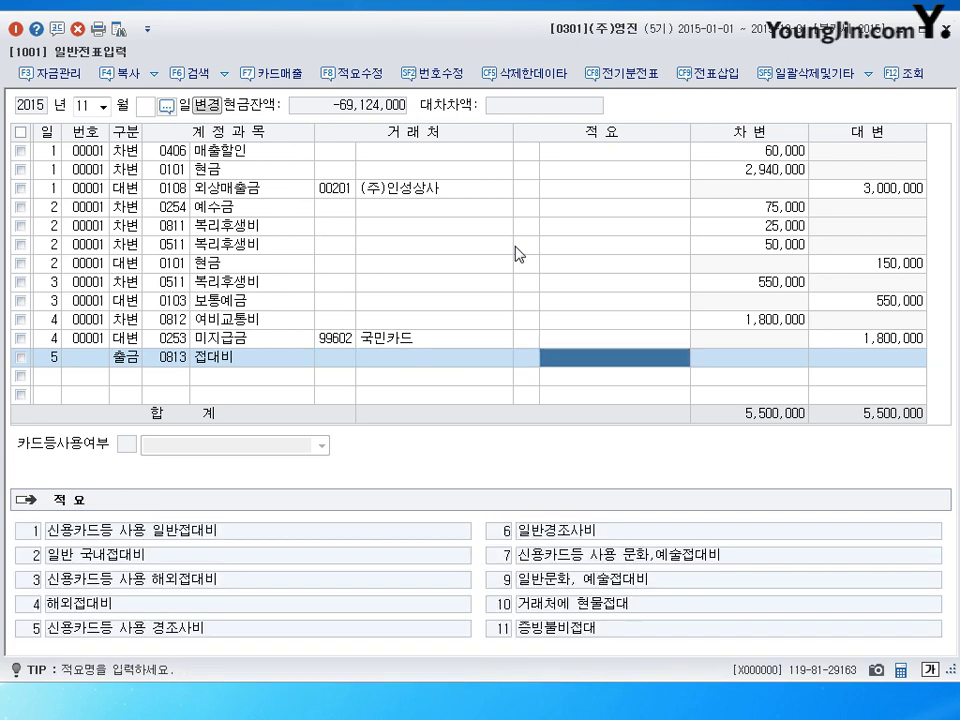
{"action": "key", "text": "Return"}
{"action": "type", "text": "5"}
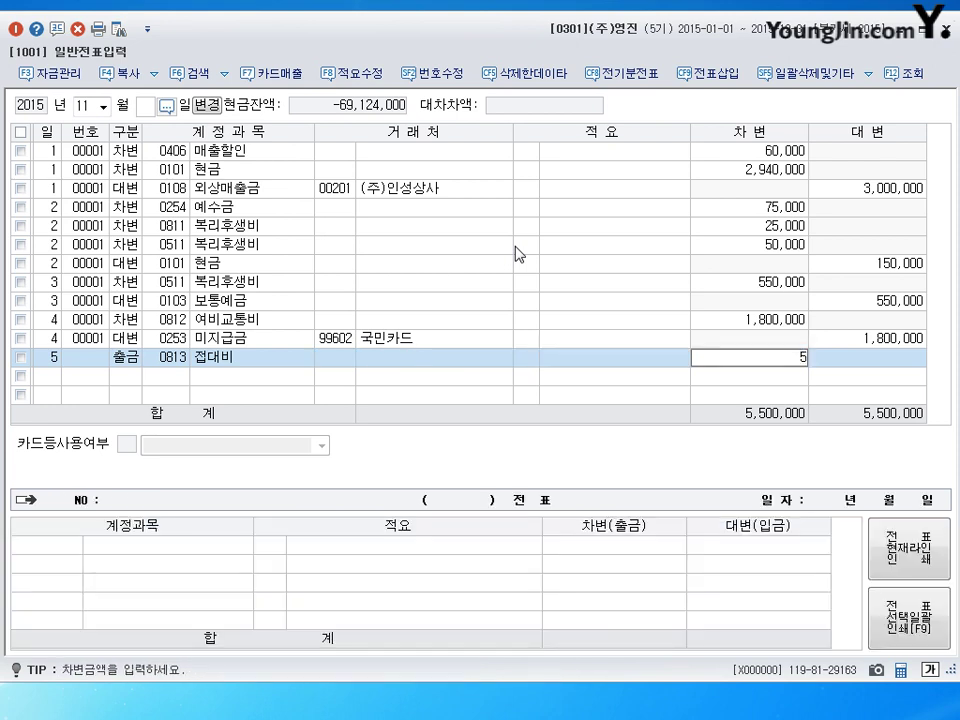
{"action": "type", "text": ",000,000"}
{"action": "key", "text": "Return"}
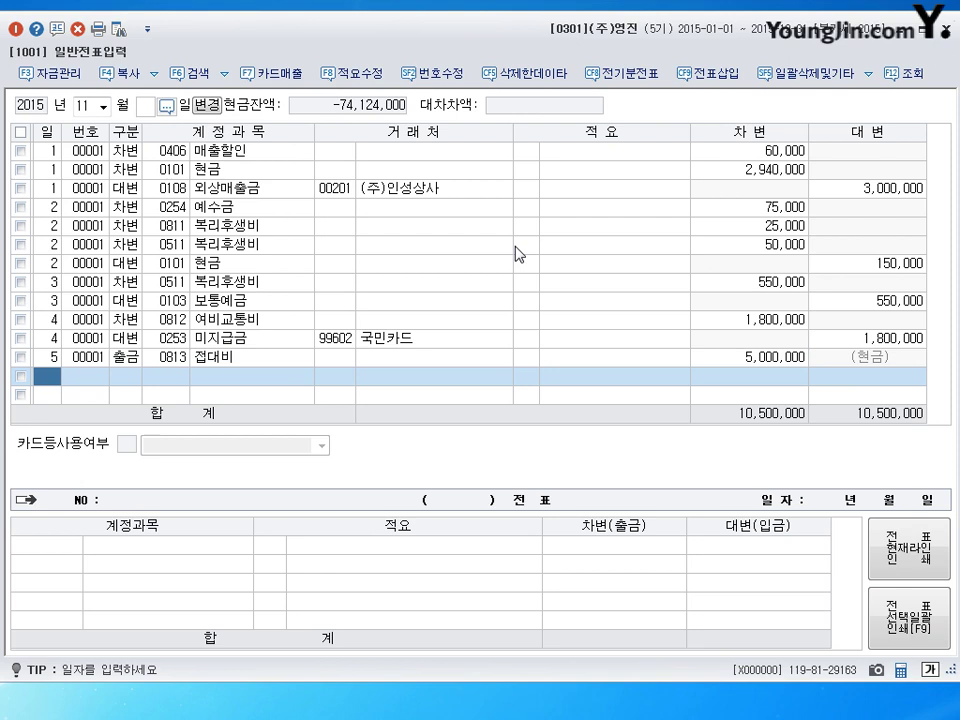
Step: Add a November 6 debit line for account 0814 통신비 with an amount of 93,500
{"action": "type", "text": "6"}
{"action": "key", "text": "Return"}
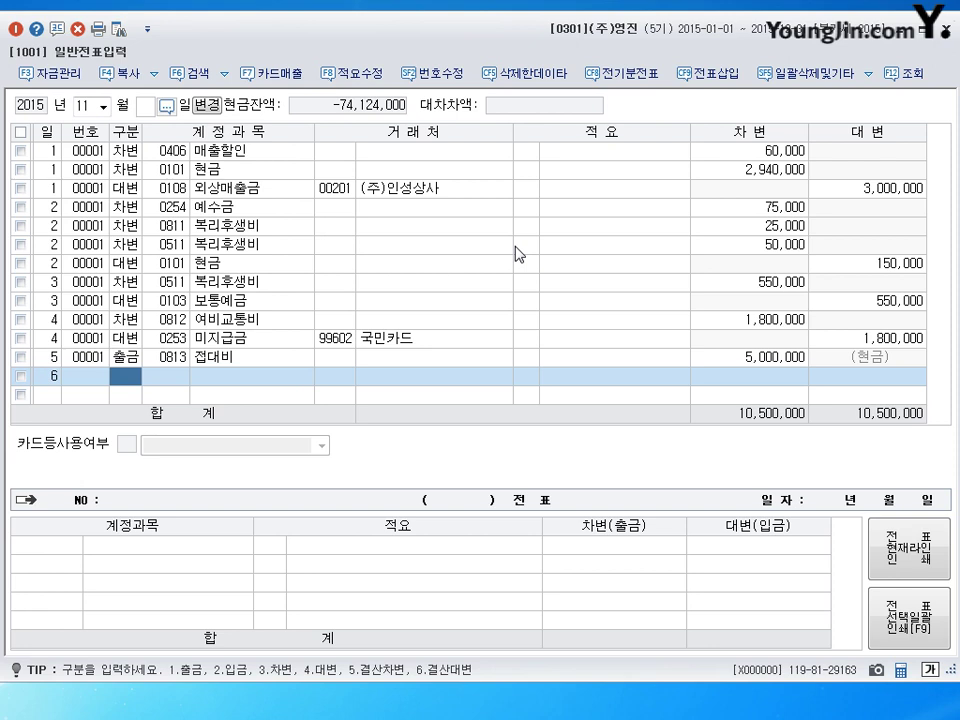
{"action": "type", "text": "3"}
{"action": "key", "text": "Return"}
{"action": "type", "text": "0814"}
{"action": "key", "text": "Return"}
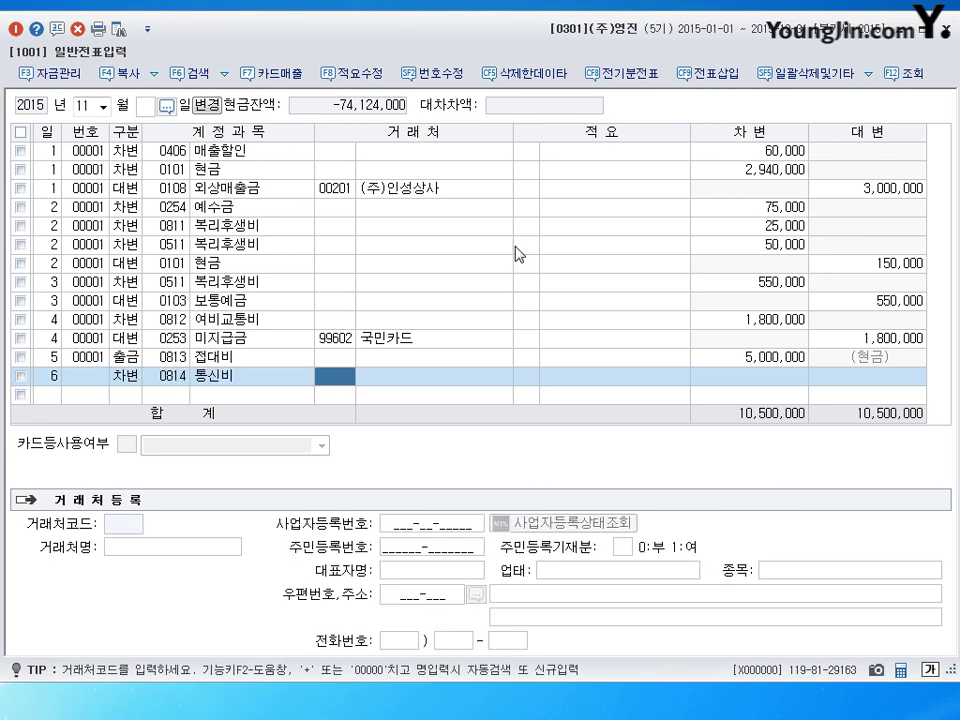
{"action": "key", "text": "Return"}
{"action": "key", "text": "Return"}
{"action": "key", "text": "Return"}
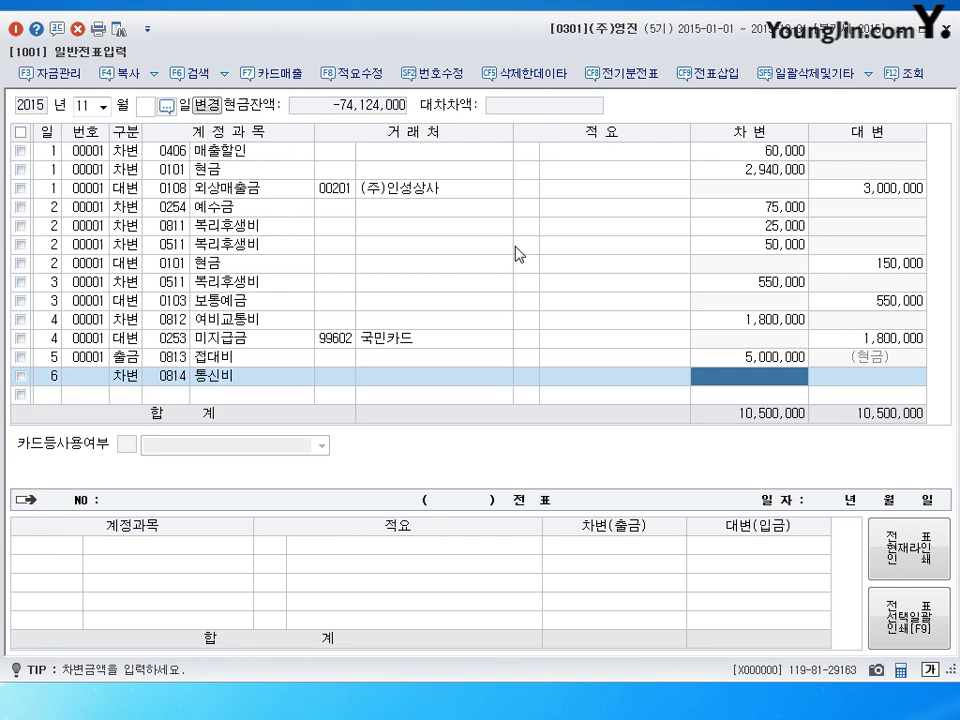
{"action": "type", "text": "93500"}
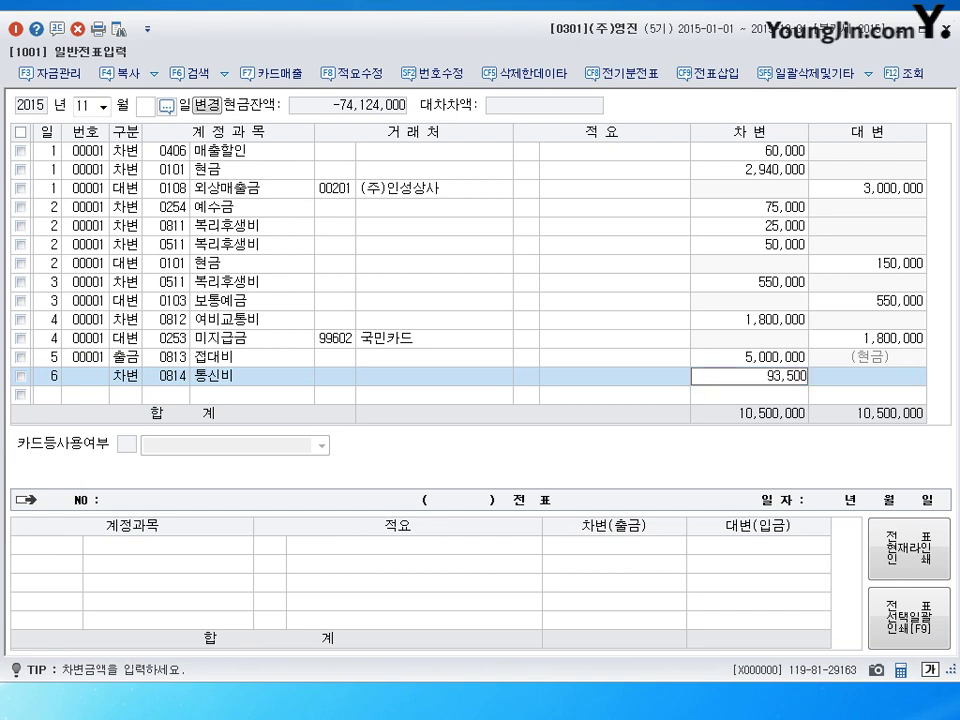
{"action": "key", "text": "Return"}
Step: Add a November 6 credit line for account 0103 보통예금 and accept the 93,500 credit amount
{"action": "type", "text": "4"}
{"action": "key", "text": "Return"}
{"action": "type", "text": "0103"}
{"action": "key", "text": "Return"}
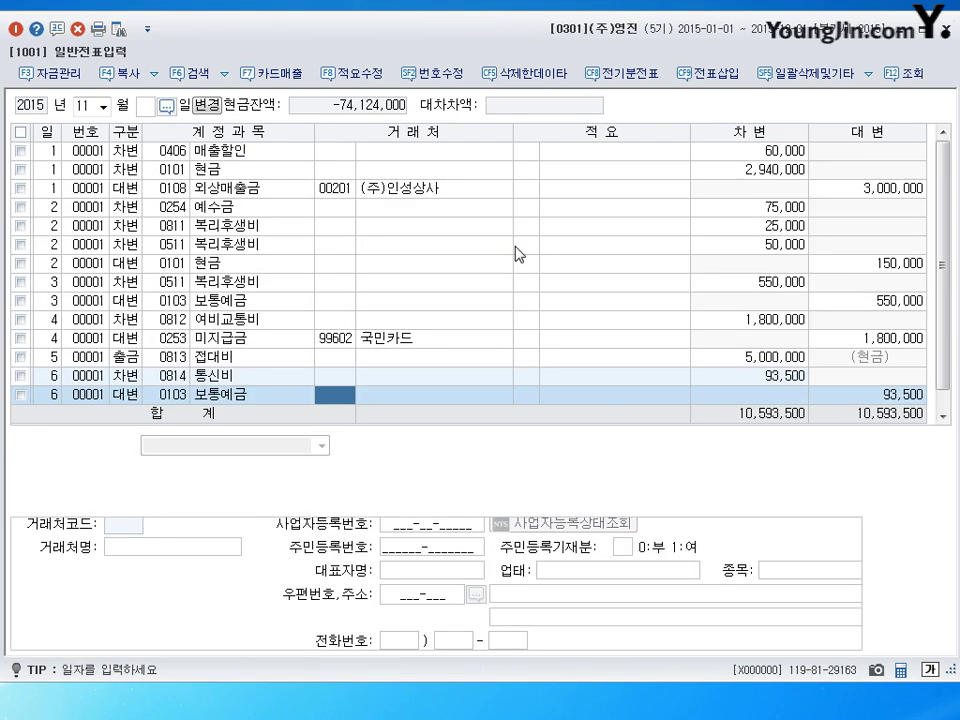
{"action": "key", "text": "Return"}
{"action": "key", "text": "Return"}
{"action": "key", "text": "Return"}
Step: Add a November 7 debit line for account 0815 수도광열비 with an amount of 80,000
{"action": "type", "text": "7"}
{"action": "key", "text": "Return"}
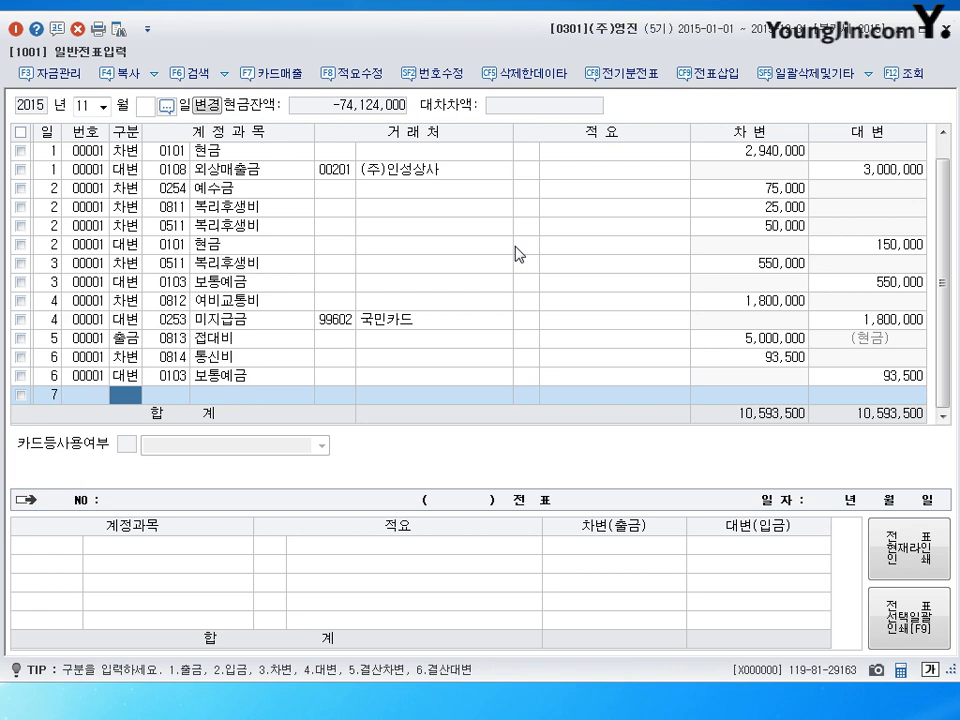
{"action": "type", "text": "3"}
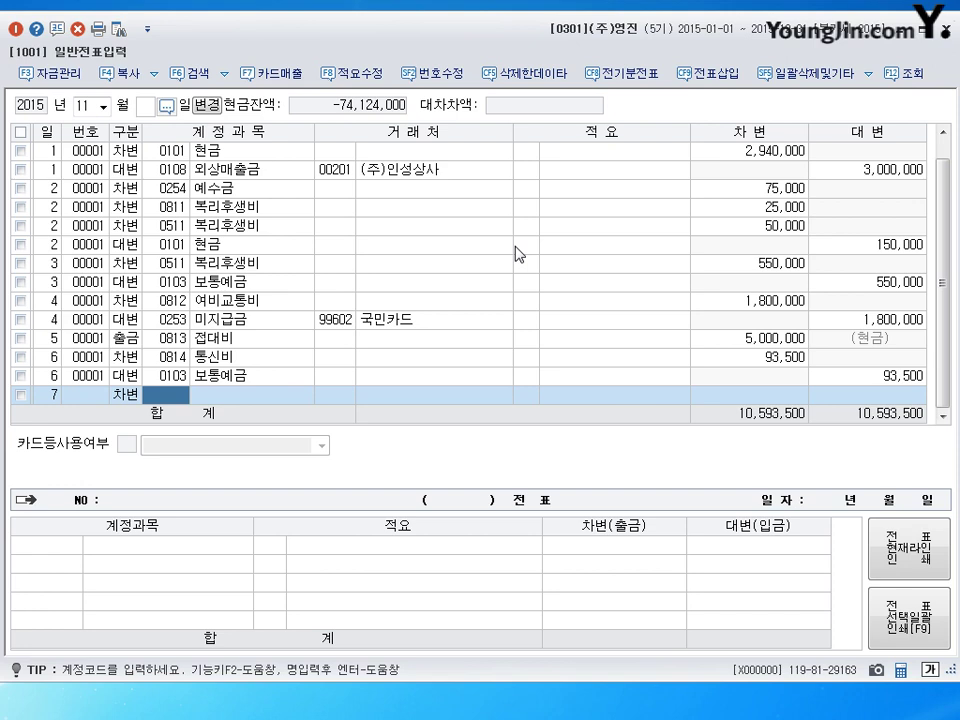
{"action": "type", "text": "0815"}
{"action": "key", "text": "Return"}
{"action": "key", "text": "Return"}
{"action": "key", "text": "Return"}
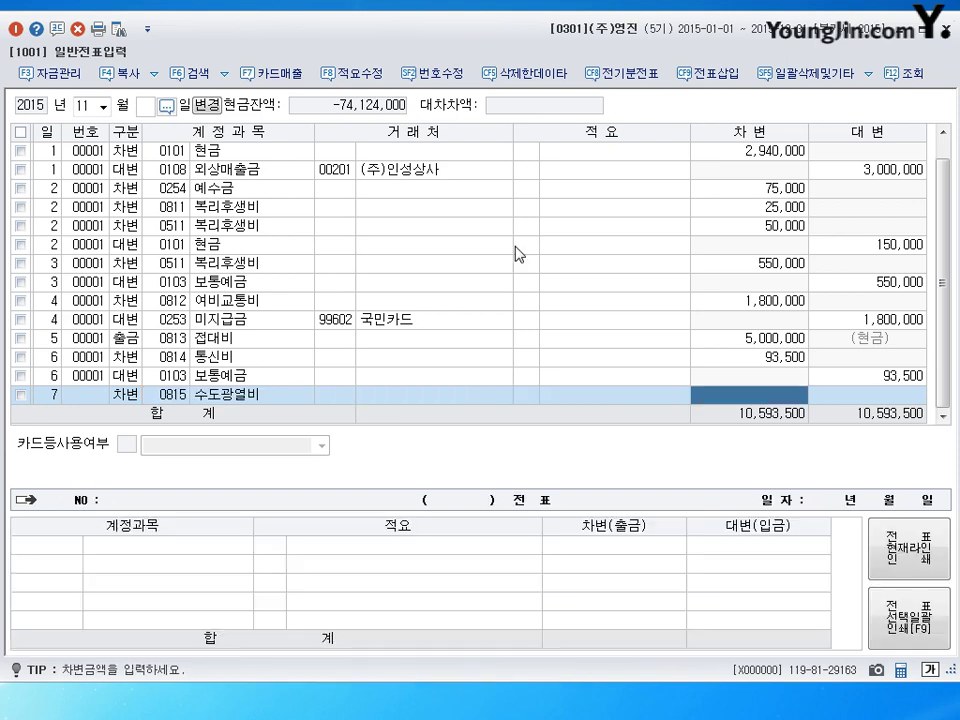
{"action": "type", "text": "800000"}
{"action": "key", "text": "Return"}
Step: Add a November 7 credit line for account 0253 미지급금 with vendor (주)상도, accepting the 80,000 credit amount
{"action": "type", "text": "4"}
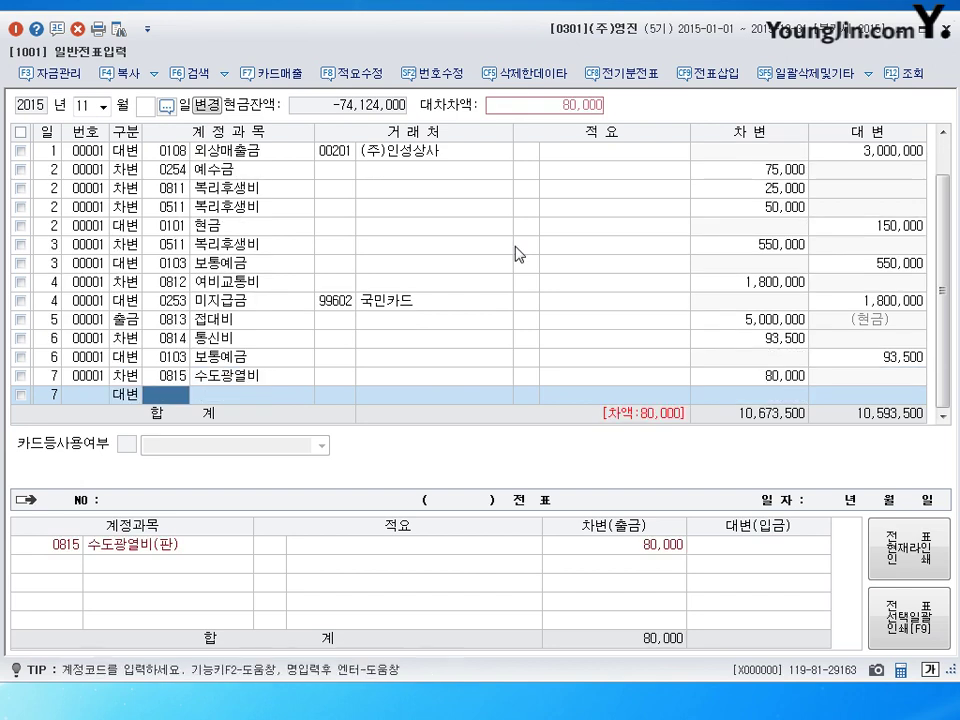
{"action": "type", "text": "0253"}
{"action": "key", "text": "Return"}
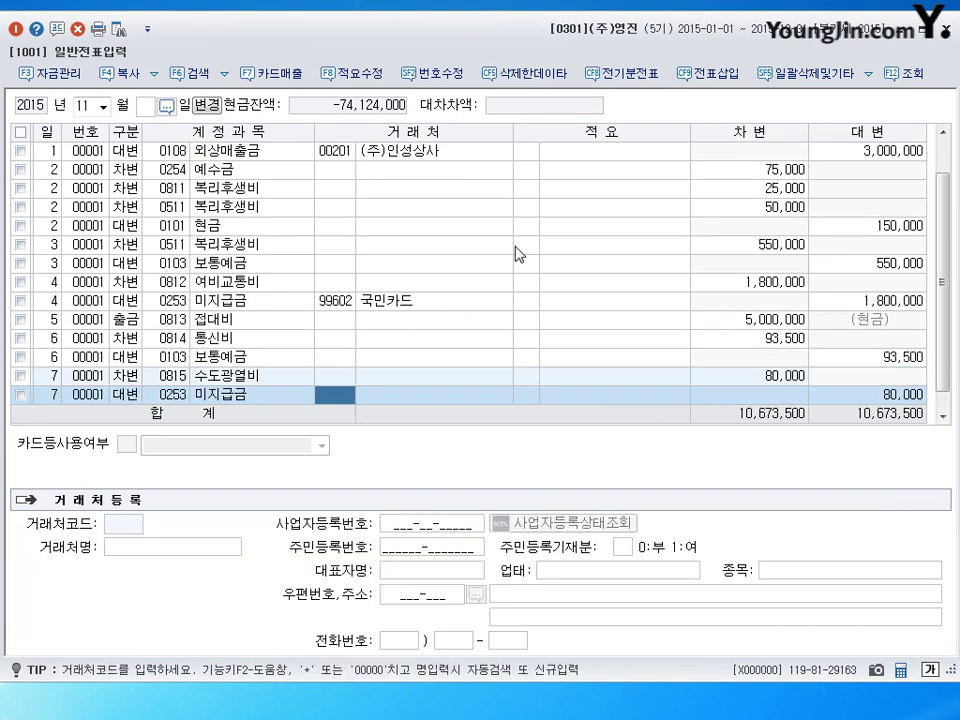
{"action": "type", "text": "상도"}
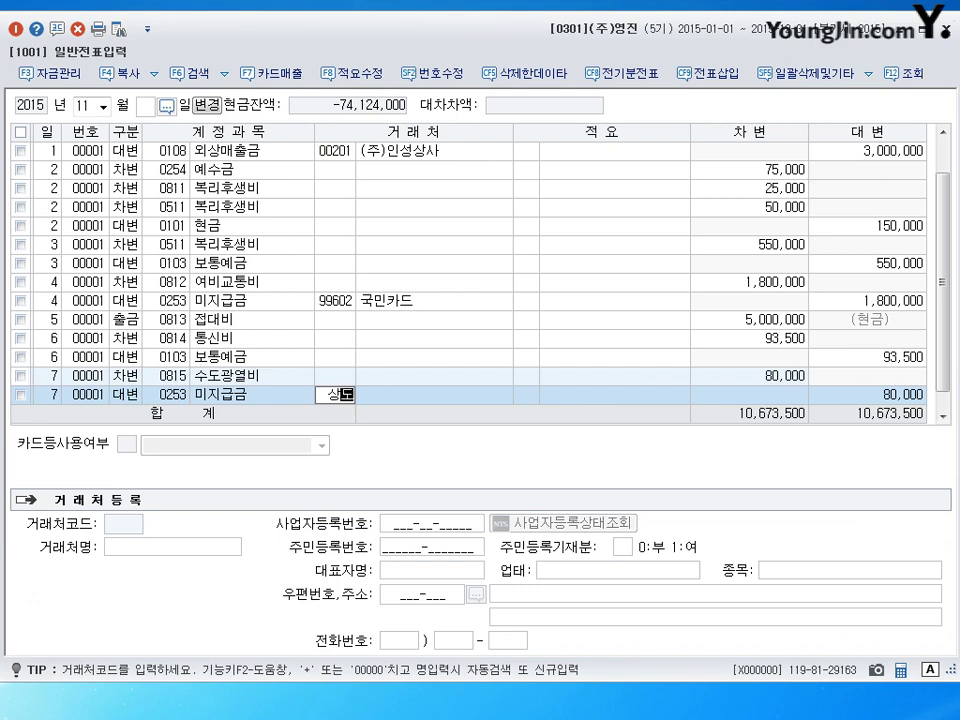
{"action": "key", "text": "Return"}
{"action": "key", "text": "Return"}
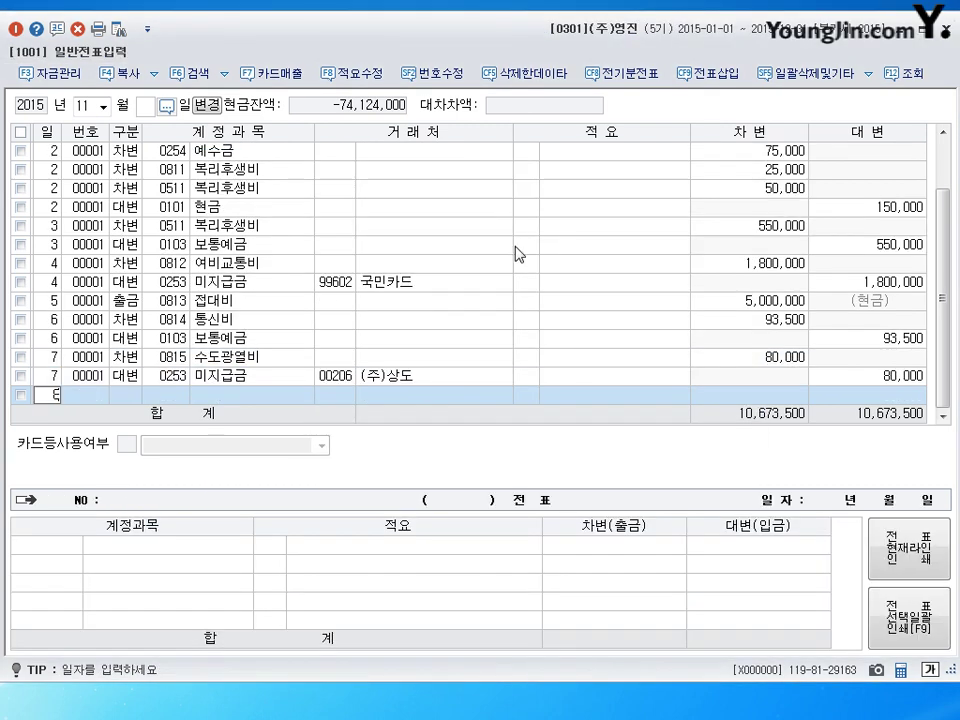
Step: Add a November 8 debit line for account 0253 미지급금 without a vendor, with an amount of 54,000
{"action": "key", "text": "Return"}
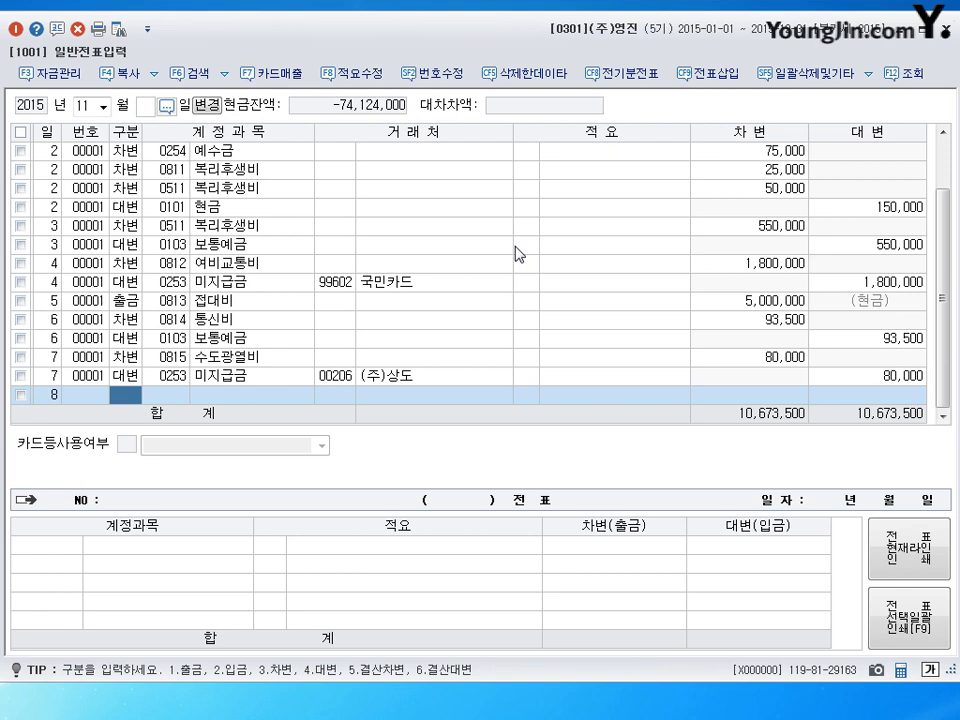
{"action": "type", "text": "3254"}
{"action": "key", "text": "Return"}
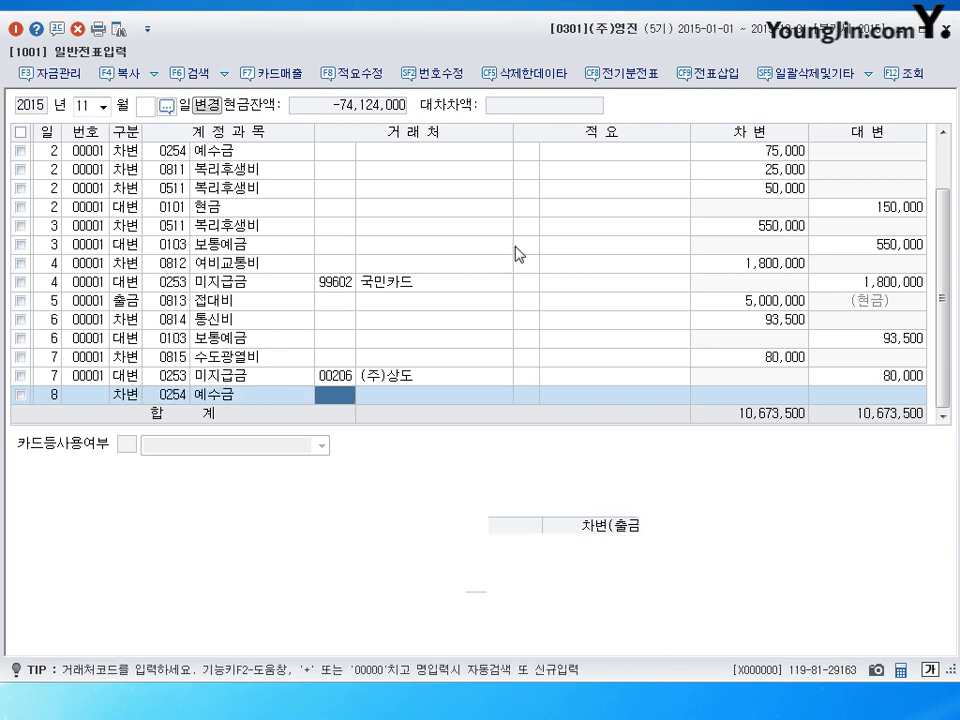
{"action": "key", "text": "Left"}
{"action": "type", "text": "0253"}
{"action": "key", "text": "Return"}
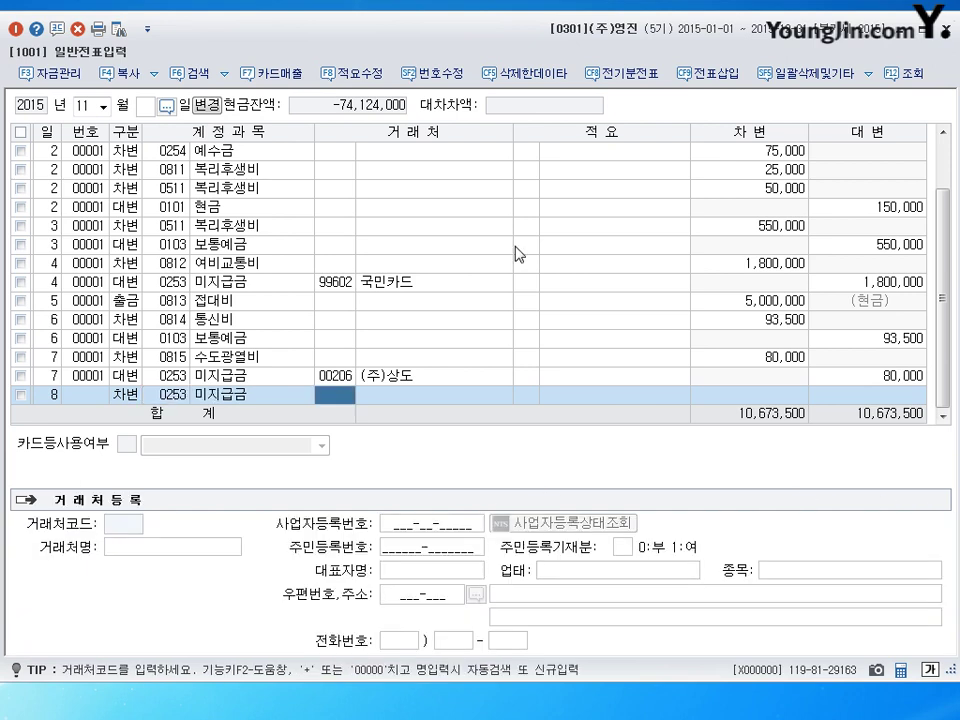
{"action": "key", "text": "Return"}
{"action": "key", "text": "Return"}
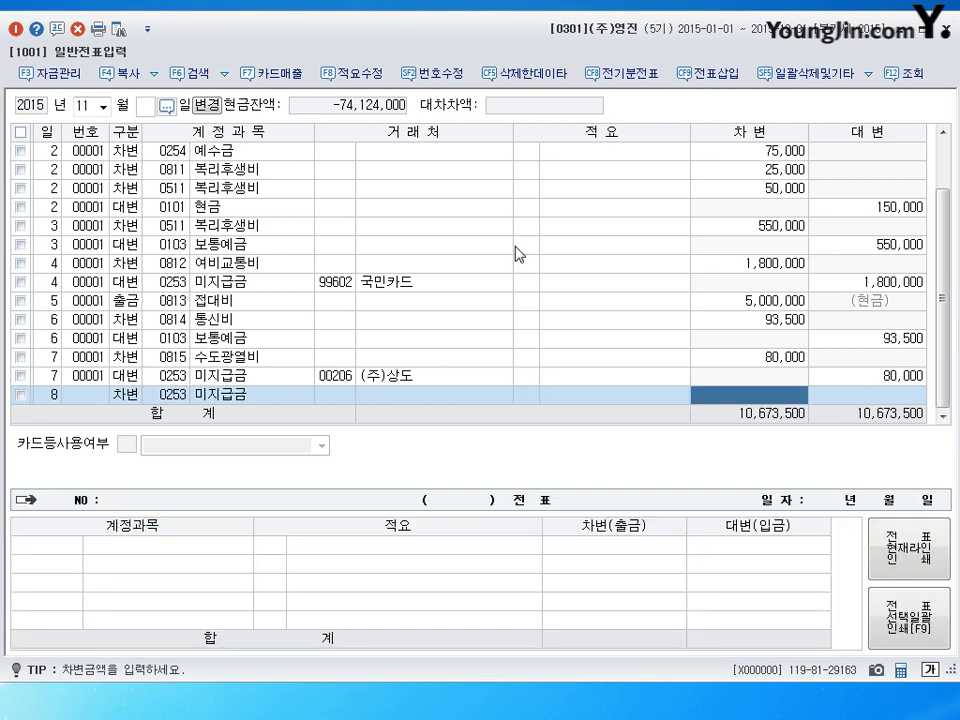
{"action": "type", "text": "540000"}
{"action": "key", "text": "Return"}
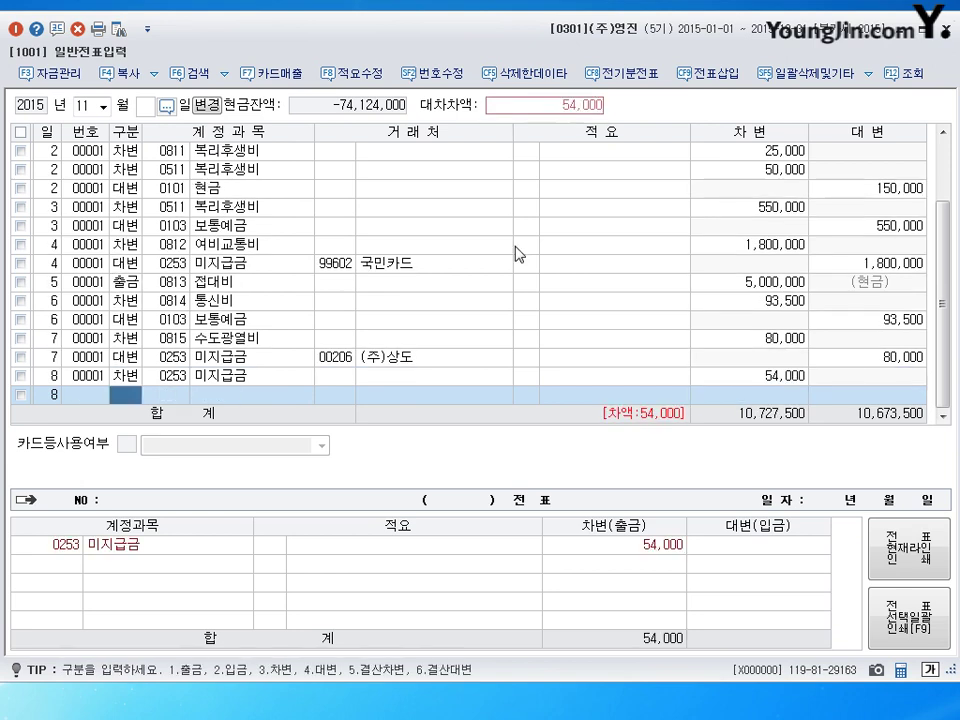
Step: Add a November 8 credit line for account 0103 보통예금 and accept the 54,000 credit amount
{"action": "type", "text": "4"}
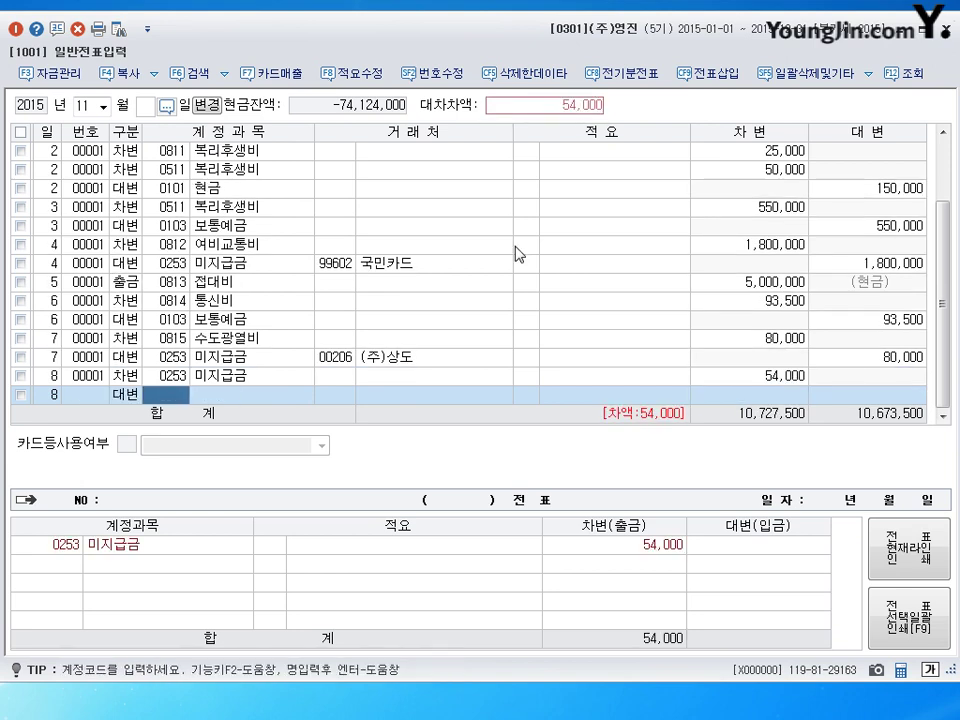
{"action": "type", "text": "103"}
{"action": "key", "text": "Return"}
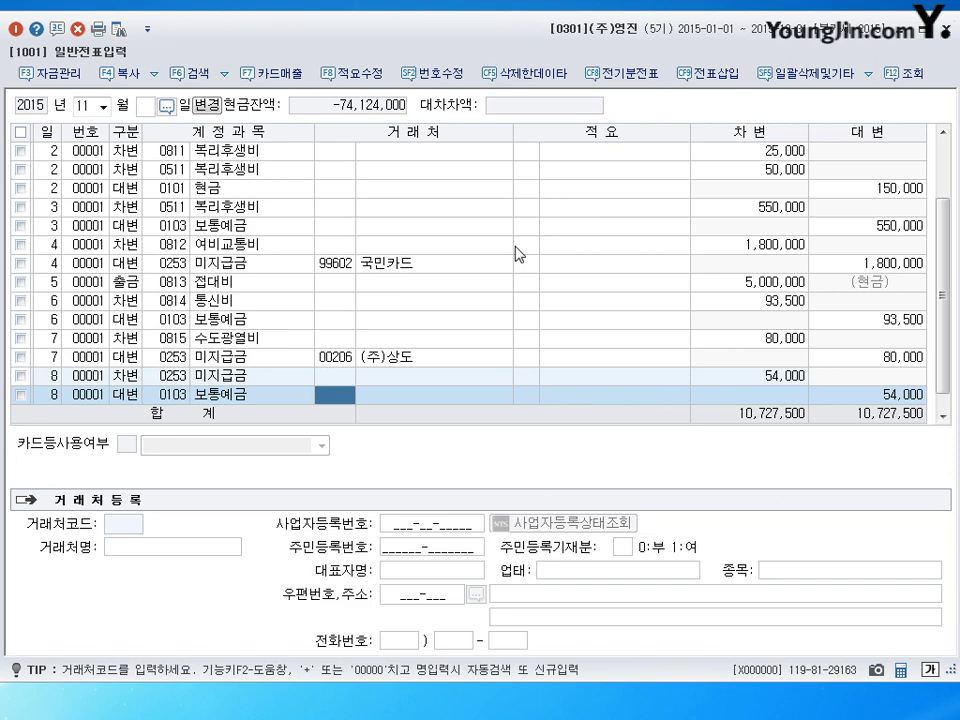
{"action": "key", "text": "Return"}
{"action": "key", "text": "Return"}
{"action": "key", "text": "Return"}
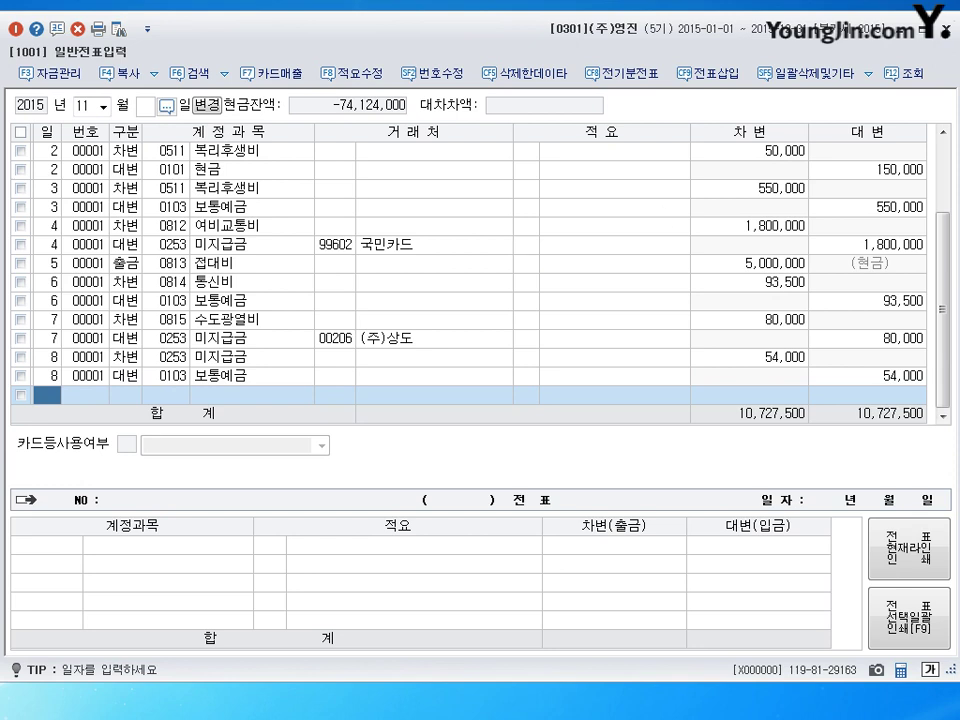
Step: Add a November 9 debit line for account 0815 수도광열비 with an amount of 130,000
{"action": "left_click_drag", "start_coordinate": [624, 37], "coordinate": [626, 30]}
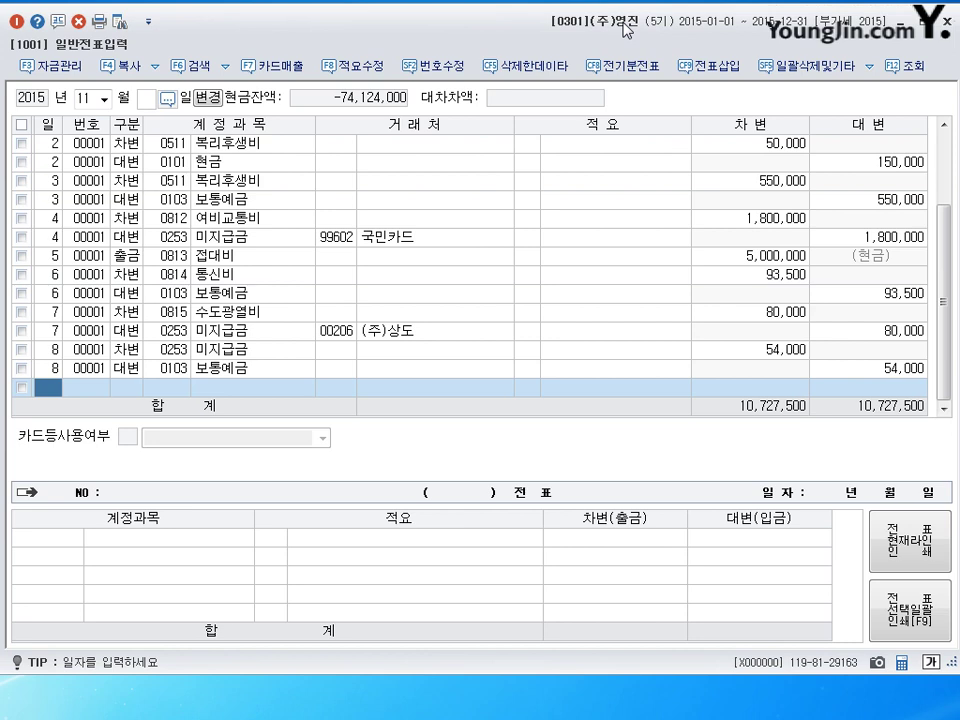
{"action": "type", "text": "9"}
{"action": "key", "text": "Return"}
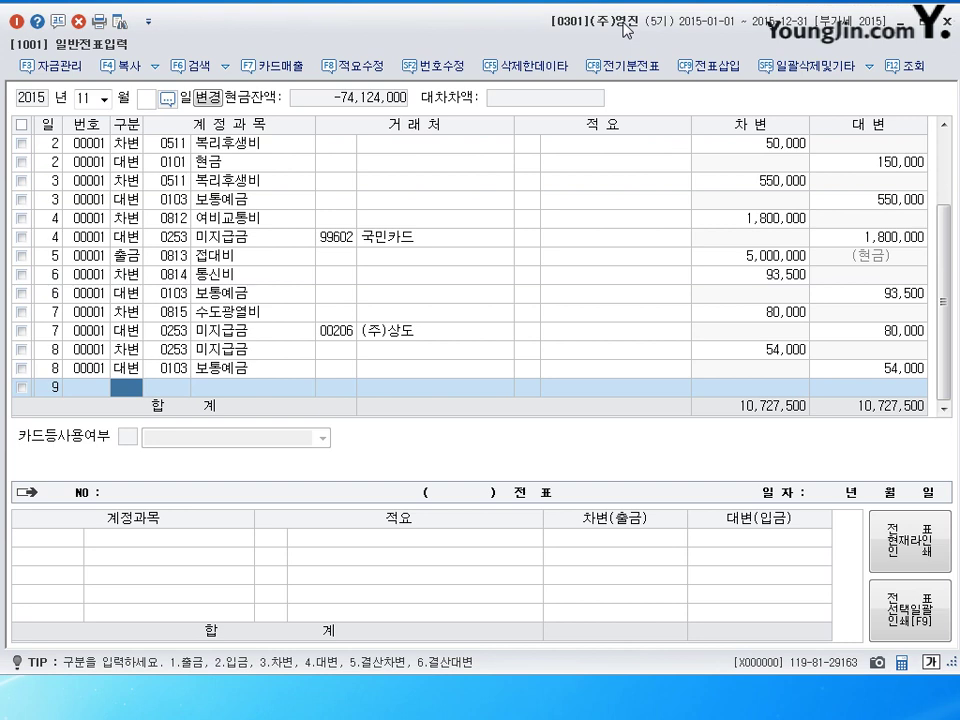
{"action": "type", "text": "3"}
{"action": "key", "text": "Return"}
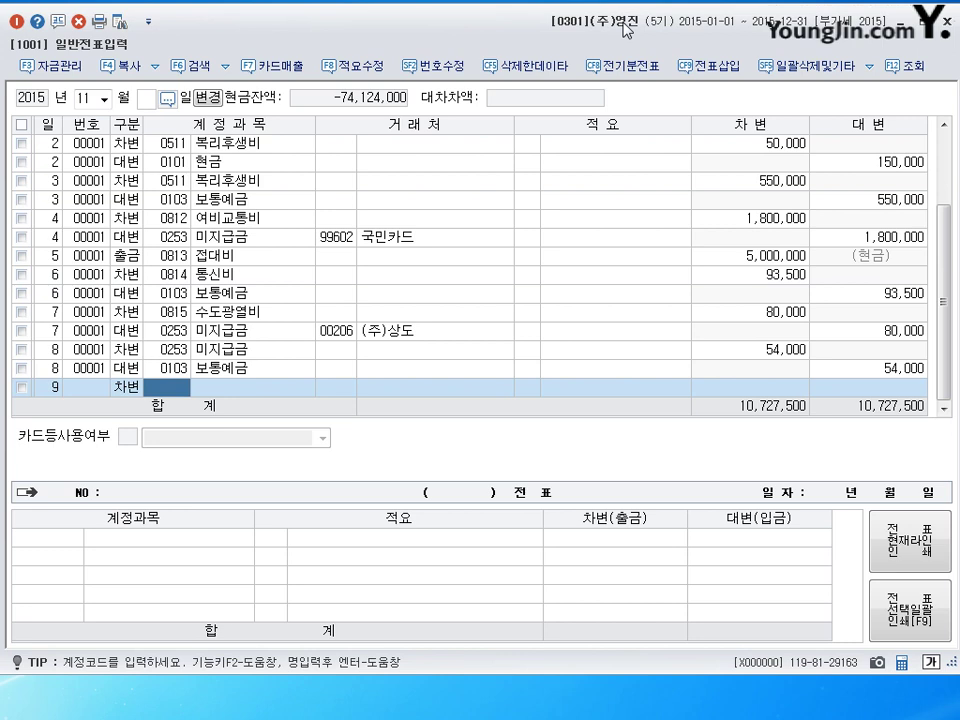
{"action": "type", "text": "815"}
{"action": "key", "text": "Return"}
{"action": "key", "text": "Return"}
{"action": "key", "text": "Return"}
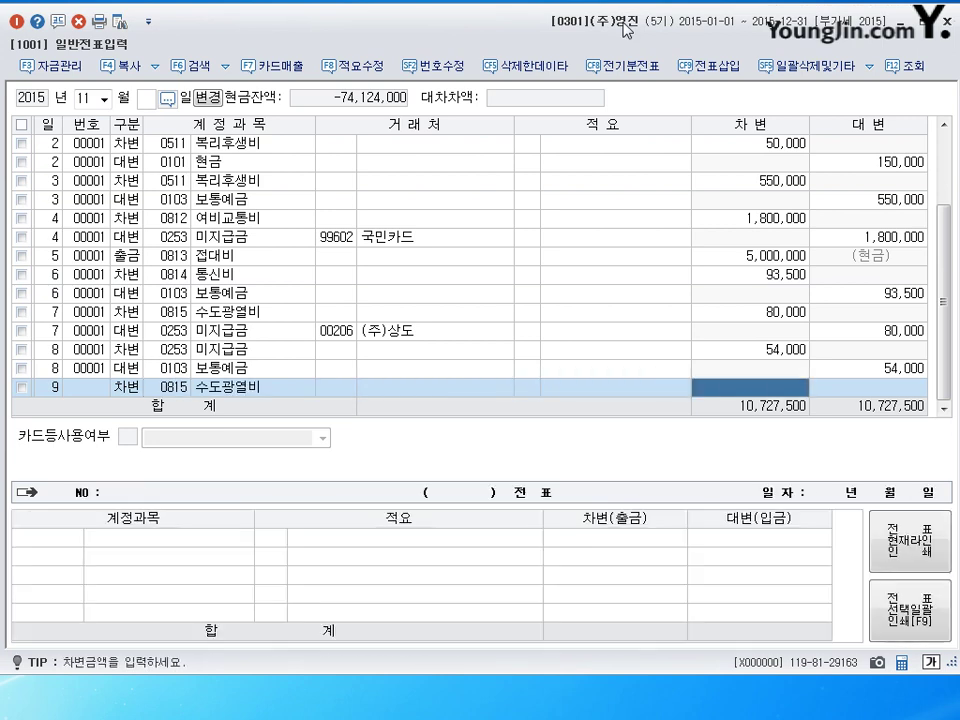
{"action": "type", "text": "1300000"}
{"action": "key", "text": "Return"}
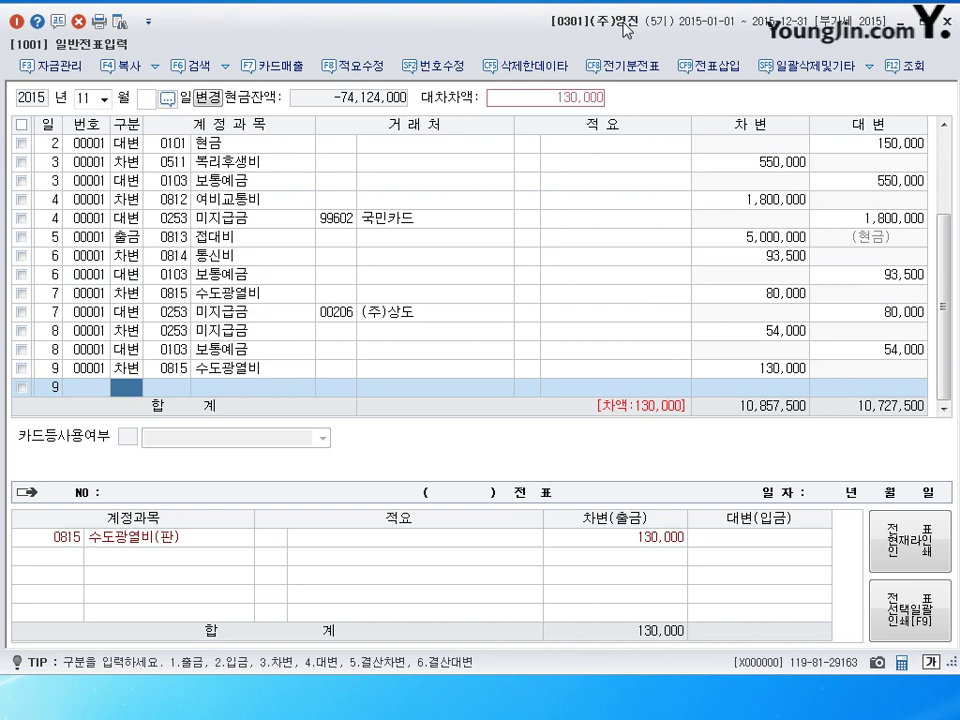
Step: Add a November 9 debit line for account 0516 전력비 with an amount of 1,200,000
{"action": "type", "text": "3"}
{"action": "key", "text": "Return"}
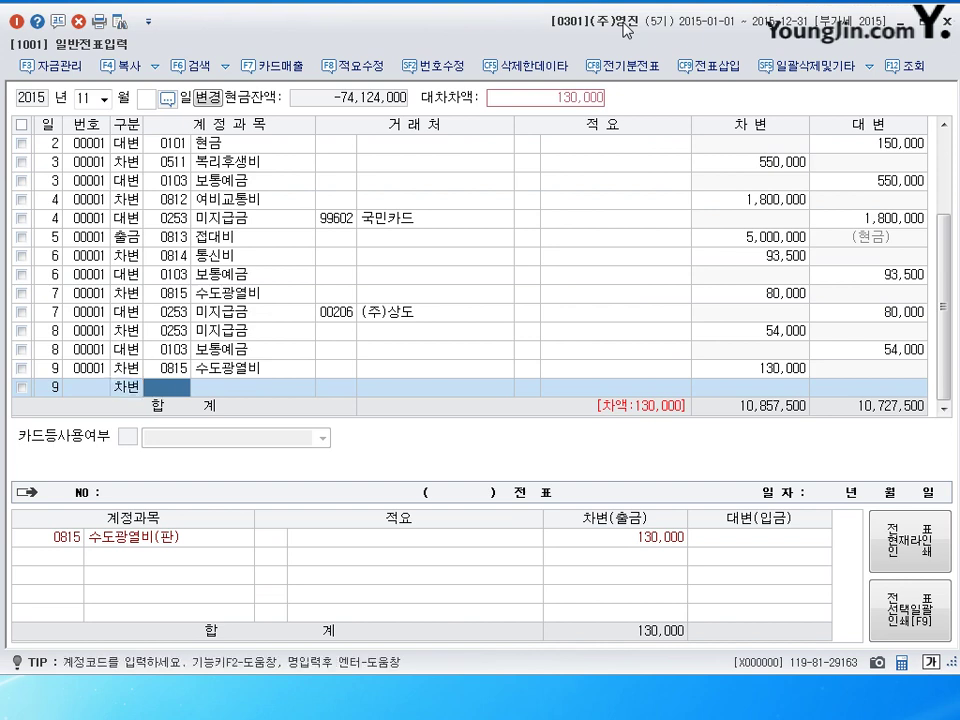
{"action": "type", "text": "516"}
{"action": "key", "text": "Return"}
{"action": "key", "text": "Return"}
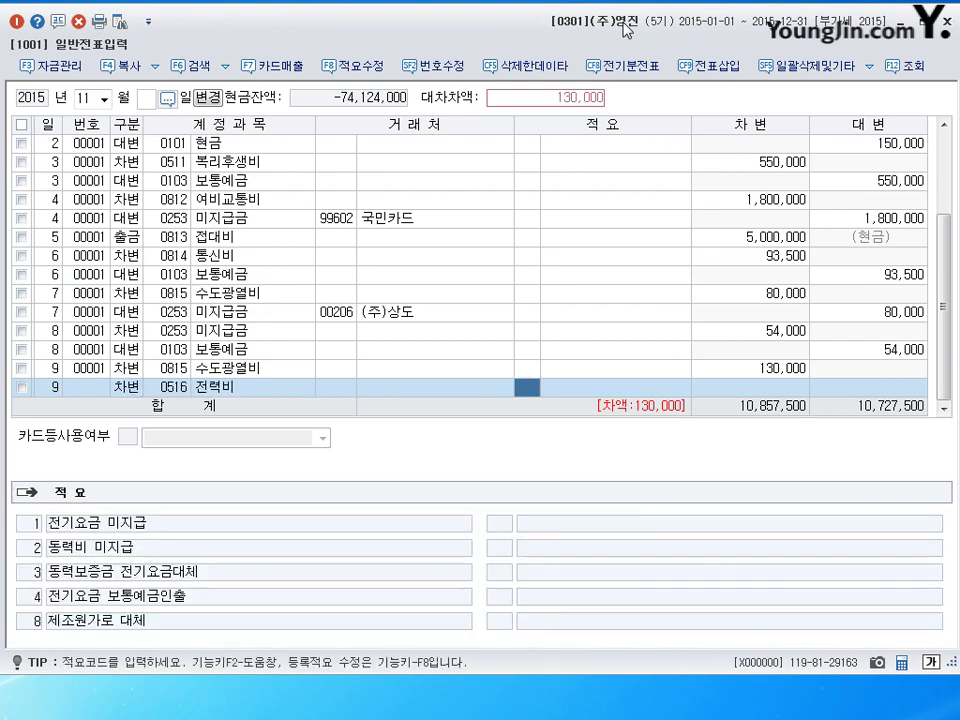
{"action": "key", "text": "Return"}
{"action": "type", "text": "1200000"}
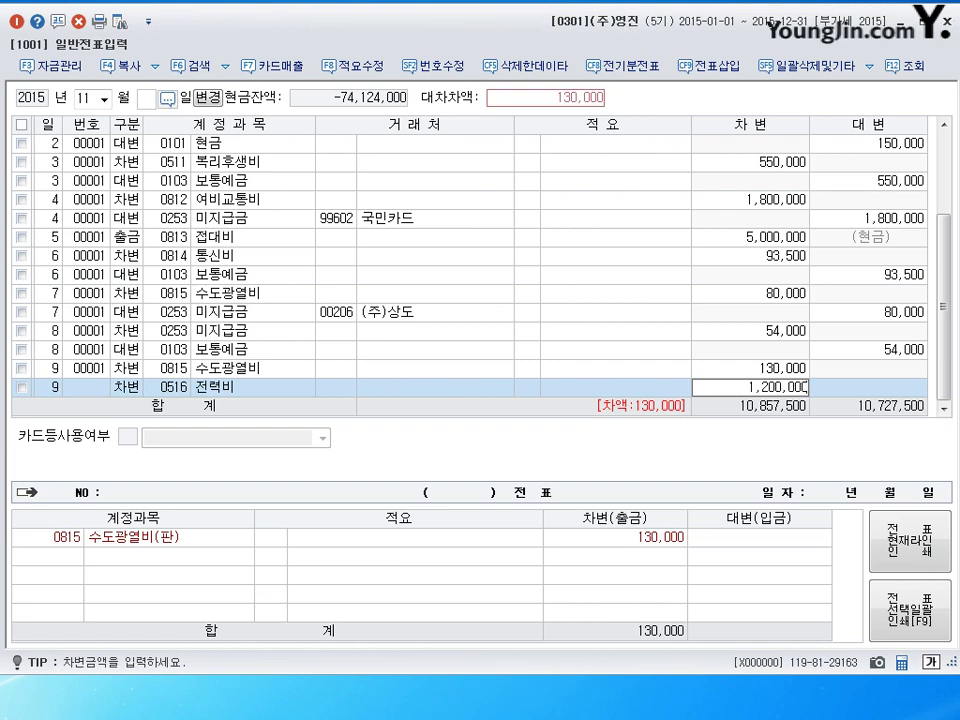
{"action": "key", "text": "Return"}
Step: Add a November 9 credit line for account 0101 현금 and accept the 1,330,000 credit amount
{"action": "type", "text": "4"}
{"action": "key", "text": "Return"}
{"action": "type", "text": "101"}
{"action": "key", "text": "Return"}
{"action": "key", "text": "Return"}
{"action": "key", "text": "Return"}
{"action": "key", "text": "Return"}
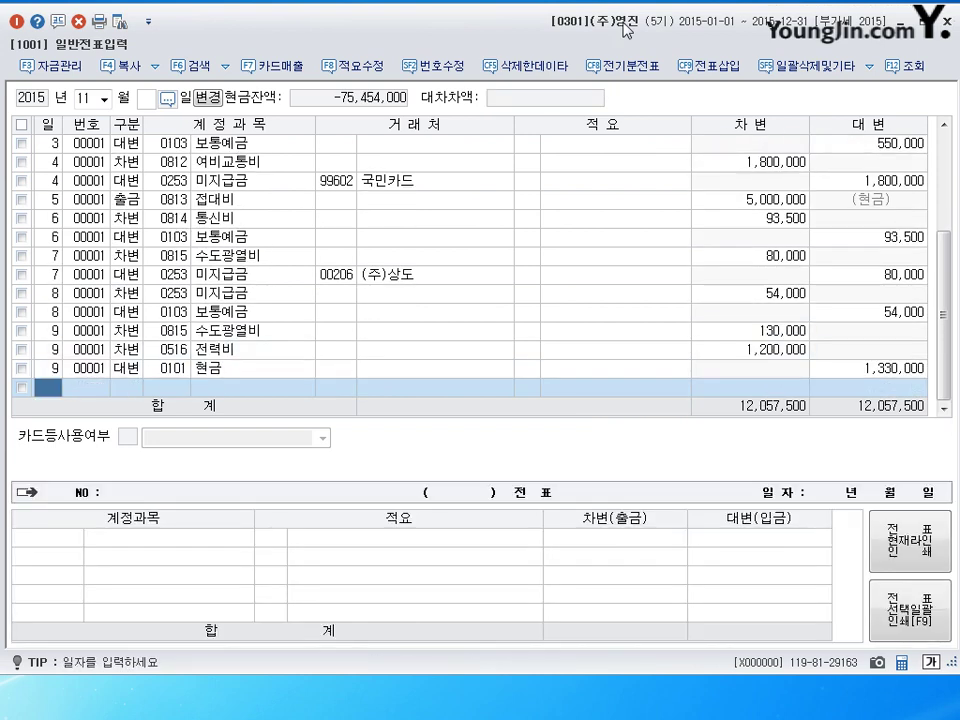
Step: Add a November 10 cash payment (출금) line for account 0817 세금과공과 with an amount of 100,000
{"action": "type", "text": "10"}
{"action": "key", "text": "Return"}
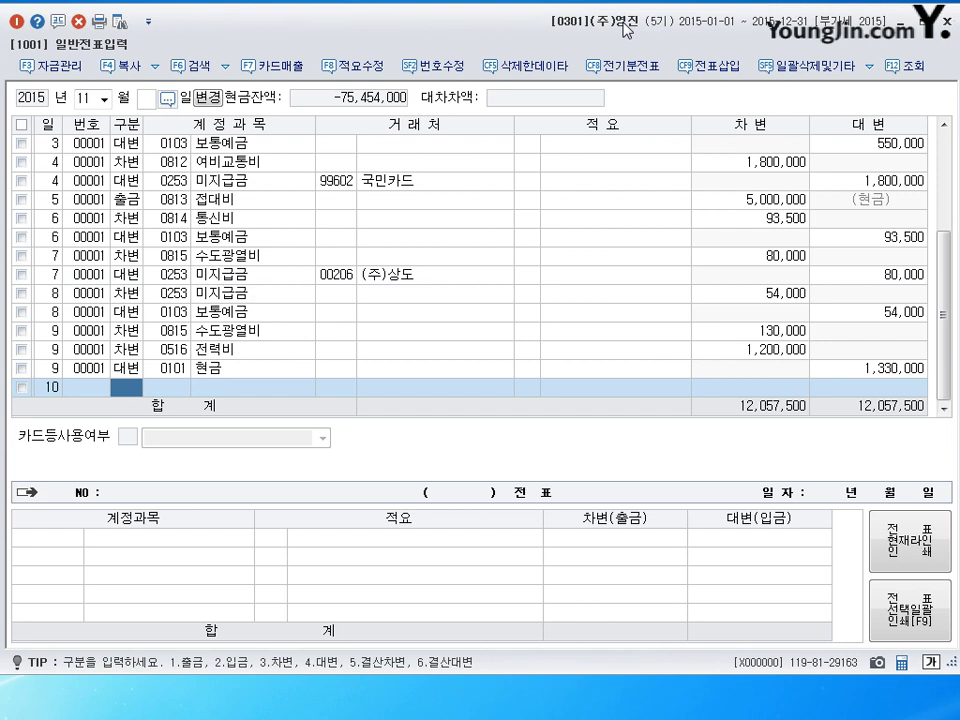
{"action": "type", "text": "3"}
{"action": "key", "text": "Left"}
{"action": "type", "text": "1"}
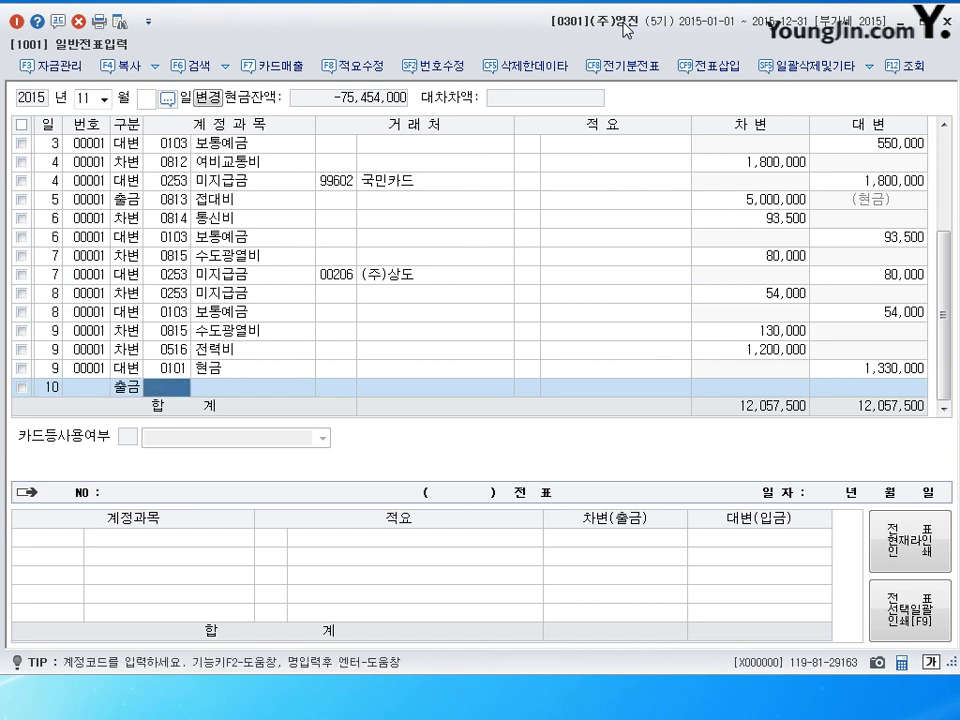
{"action": "type", "text": "0 출금 0817"}
{"action": "key", "text": "Return"}
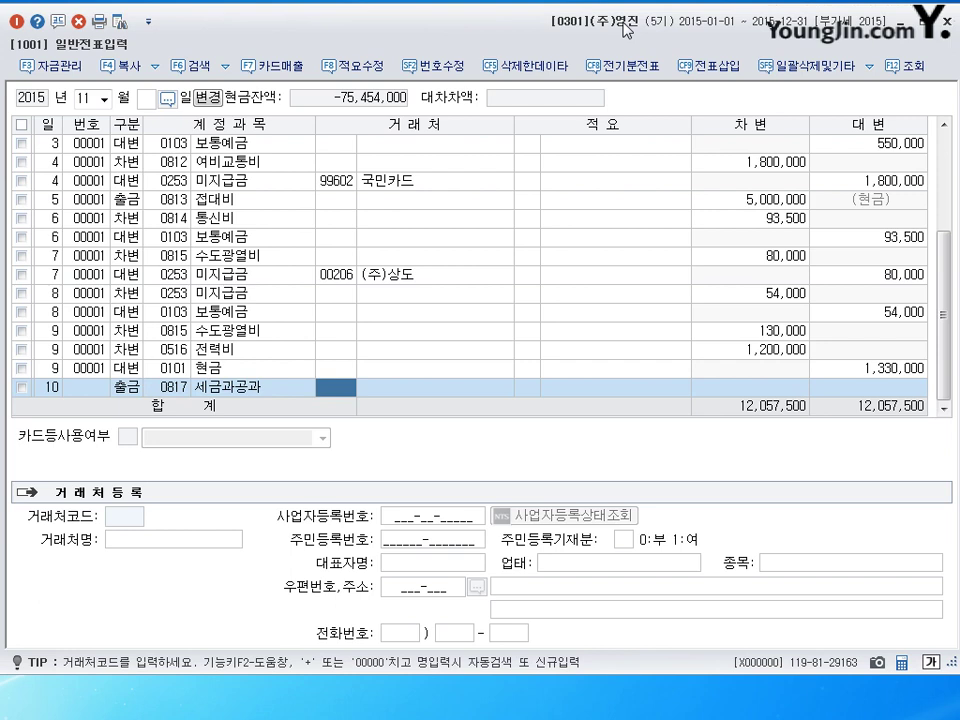
{"action": "key", "text": "Return"}
{"action": "key", "text": "Return"}
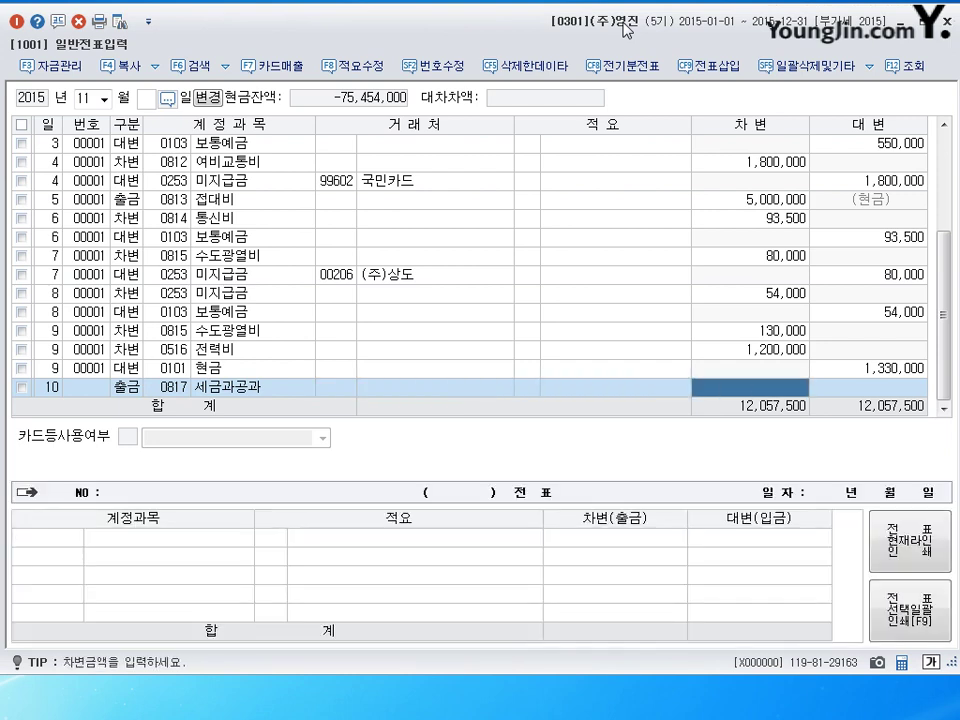
{"action": "type", "text": "100000"}
{"action": "key", "text": "Return"}
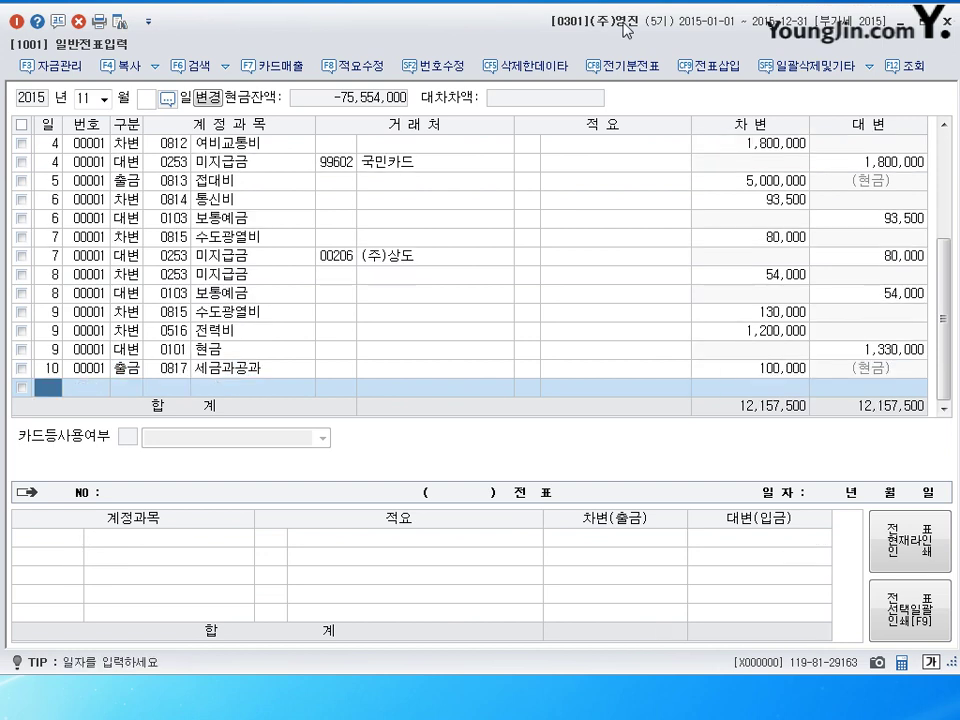
Step: Add a November 11 cash payment (출금) line for account 0817 세금과공과 with an amount of 1,000,000
{"action": "type", "text": "11"}
{"action": "key", "text": "Return"}
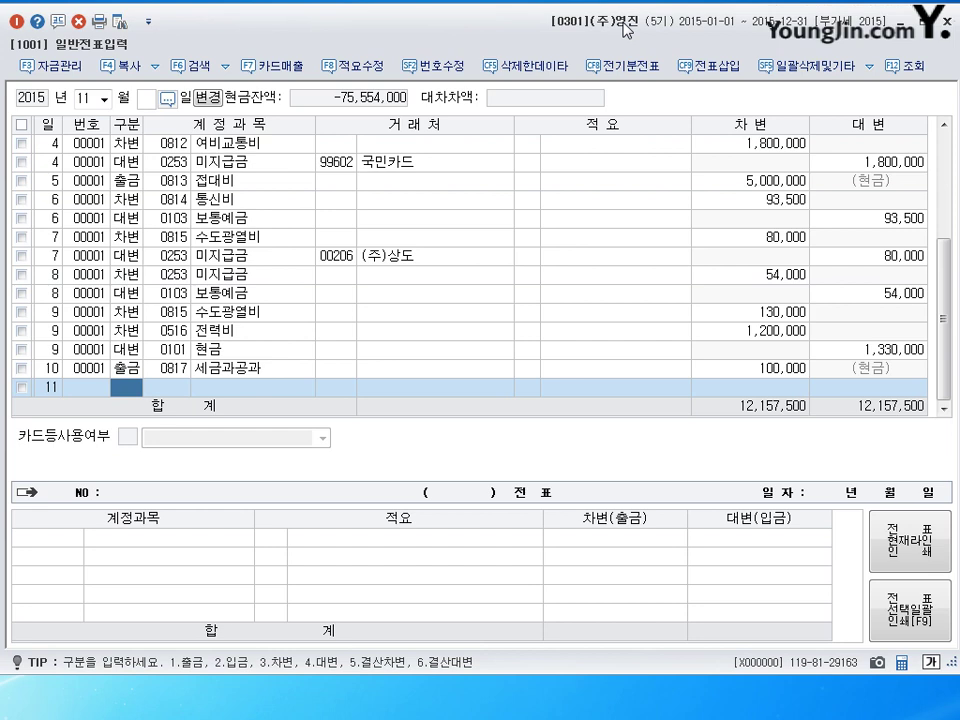
{"action": "type", "text": "1"}
{"action": "key", "text": "Return"}
{"action": "type", "text": "0817"}
{"action": "key", "text": "Return"}
{"action": "key", "text": "Return"}
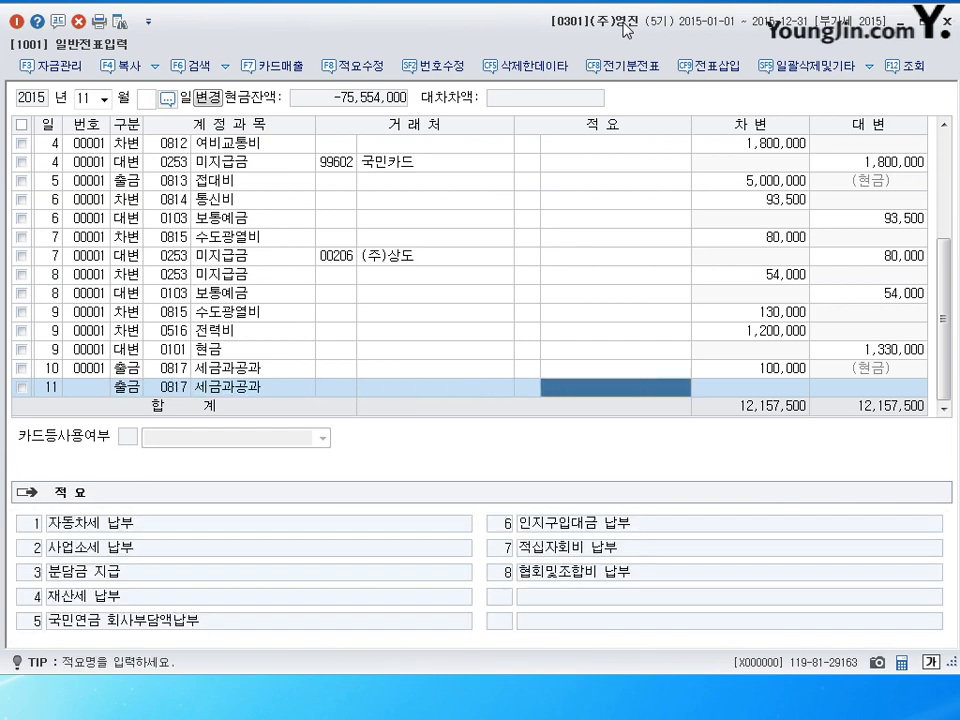
{"action": "key", "text": "Return"}
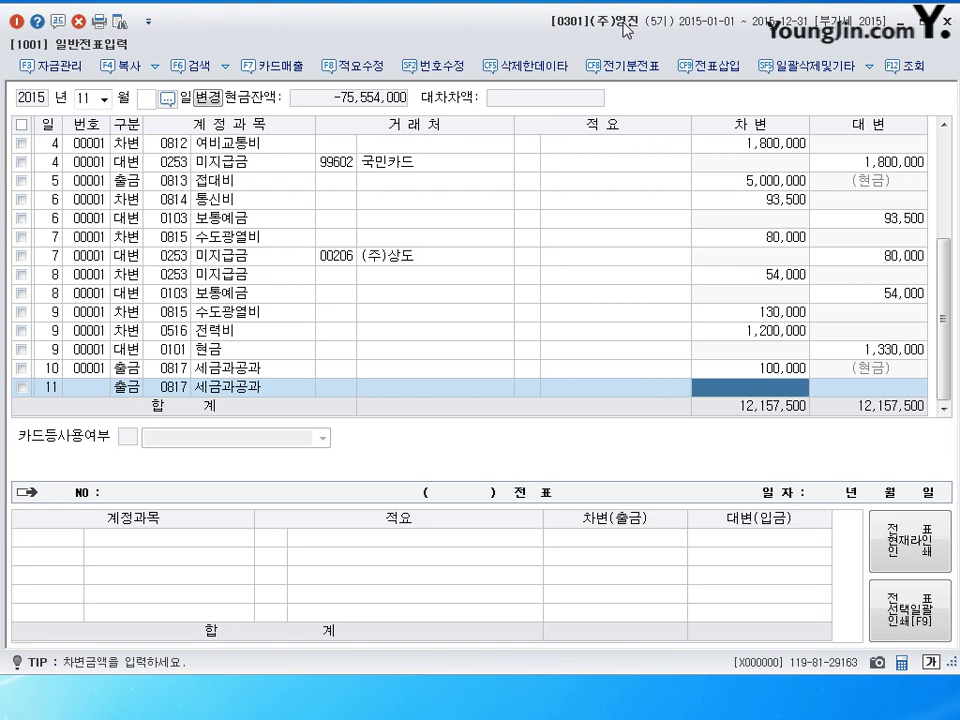
{"action": "type", "text": "1000000"}
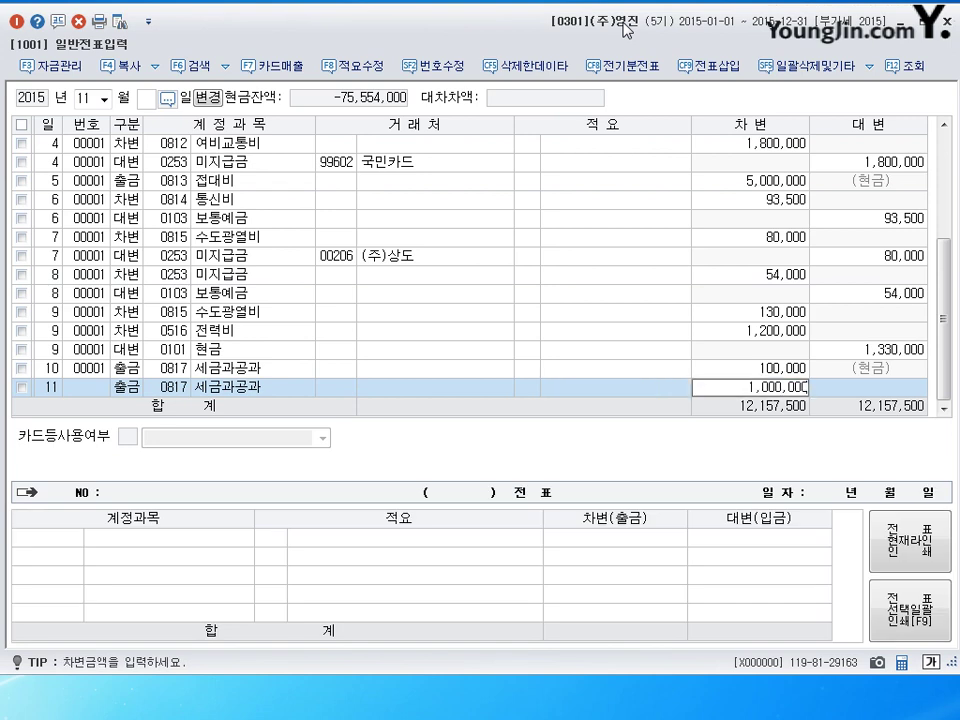
{"action": "key", "text": "Return"}
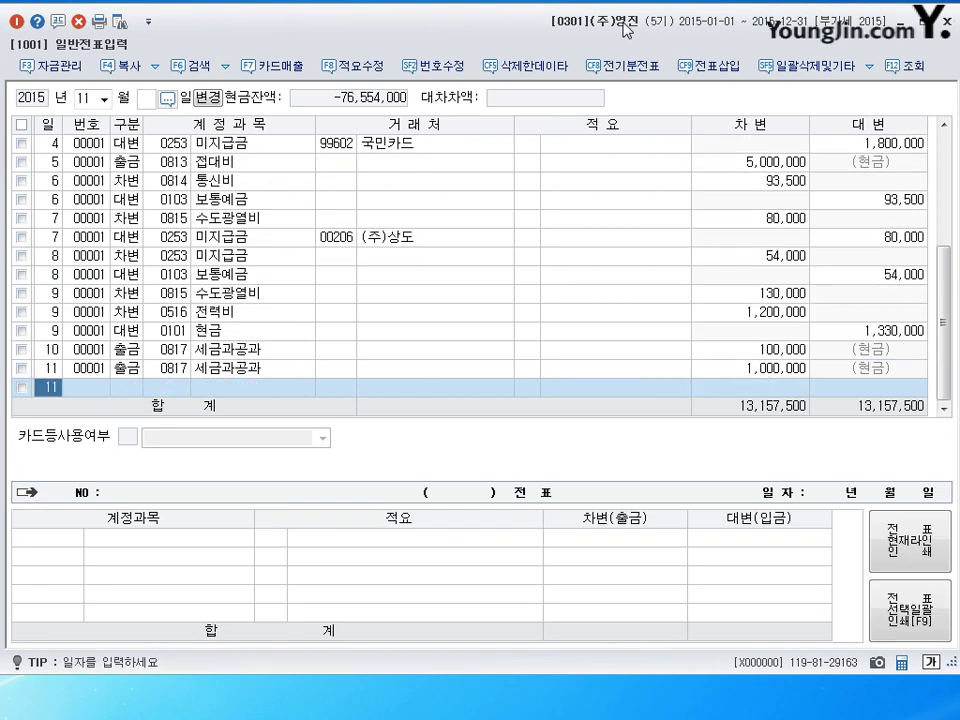
Step: Add a November 12 debit line for account 0517 세금과공과 with an amount of 1,250,000
{"action": "type", "text": "12"}
{"action": "key", "text": "Return"}
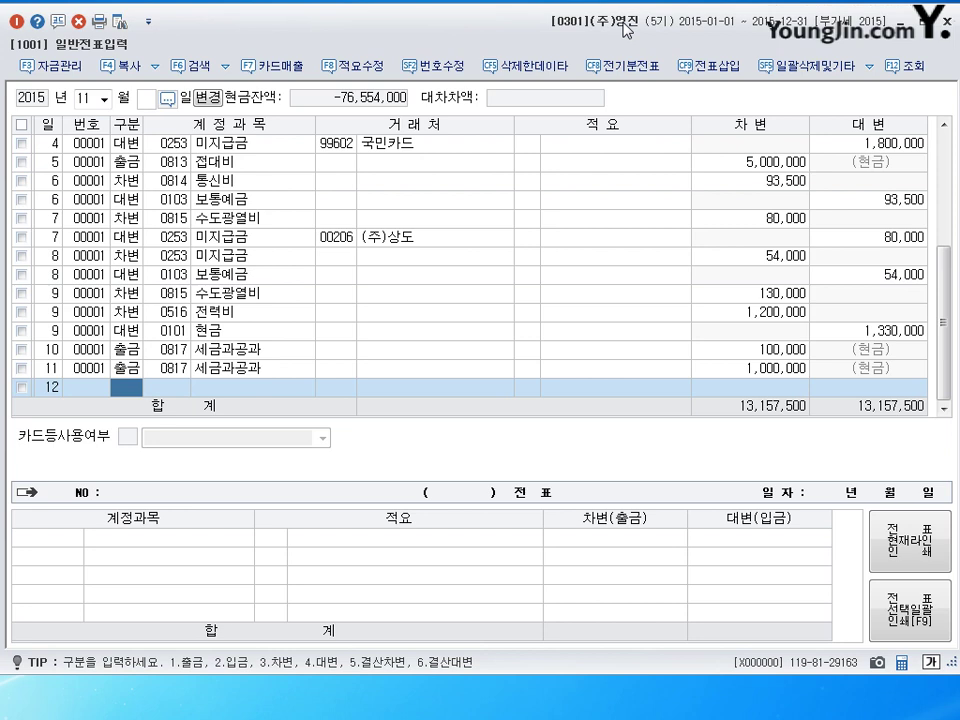
{"action": "type", "text": "3"}
{"action": "key", "text": "Return"}
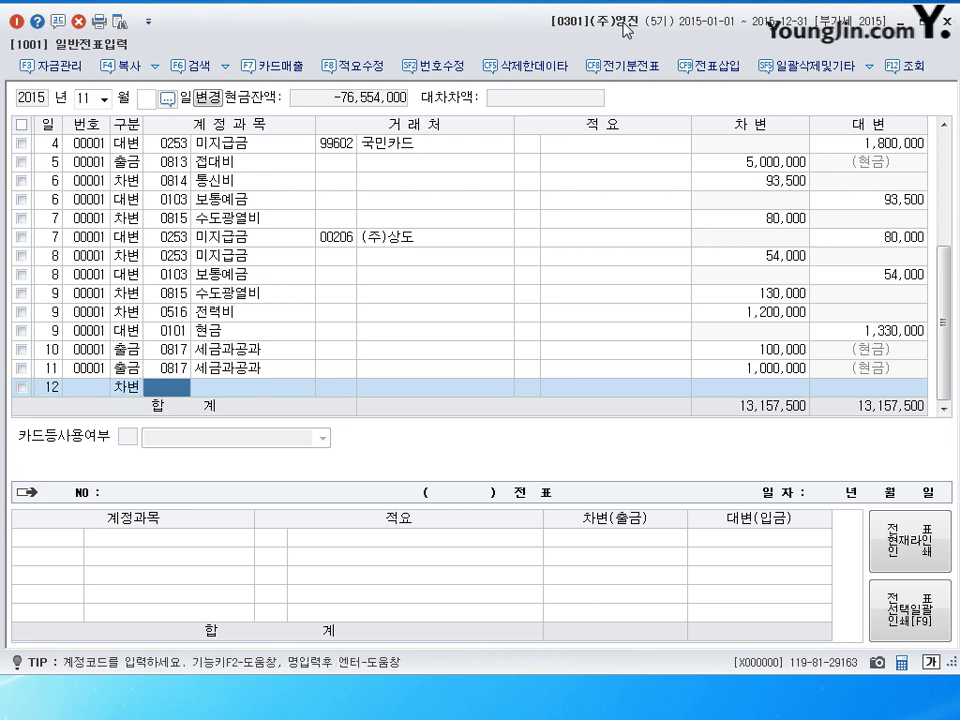
{"action": "type", "text": "517"}
{"action": "key", "text": "Return"}
{"action": "key", "text": "Return"}
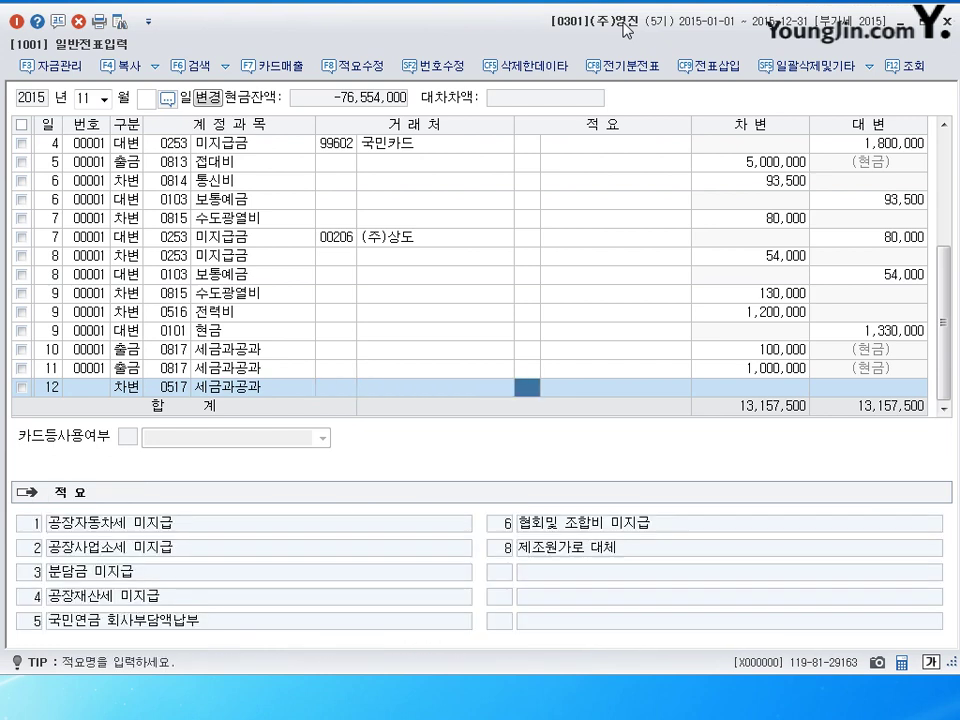
{"action": "key", "text": "Return"}
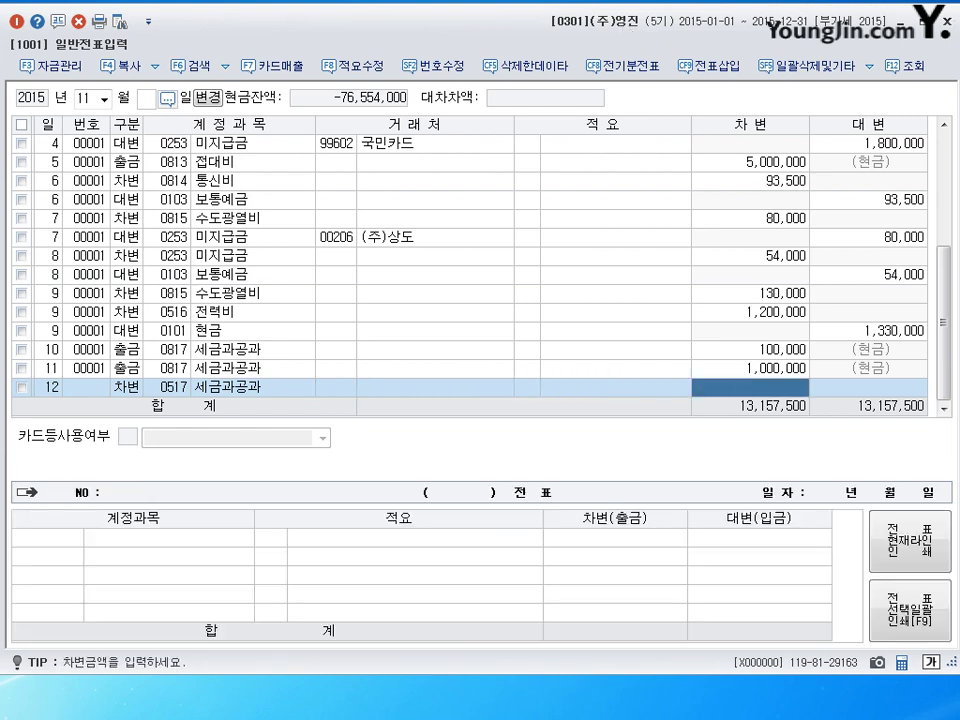
{"action": "type", "text": "1250000"}
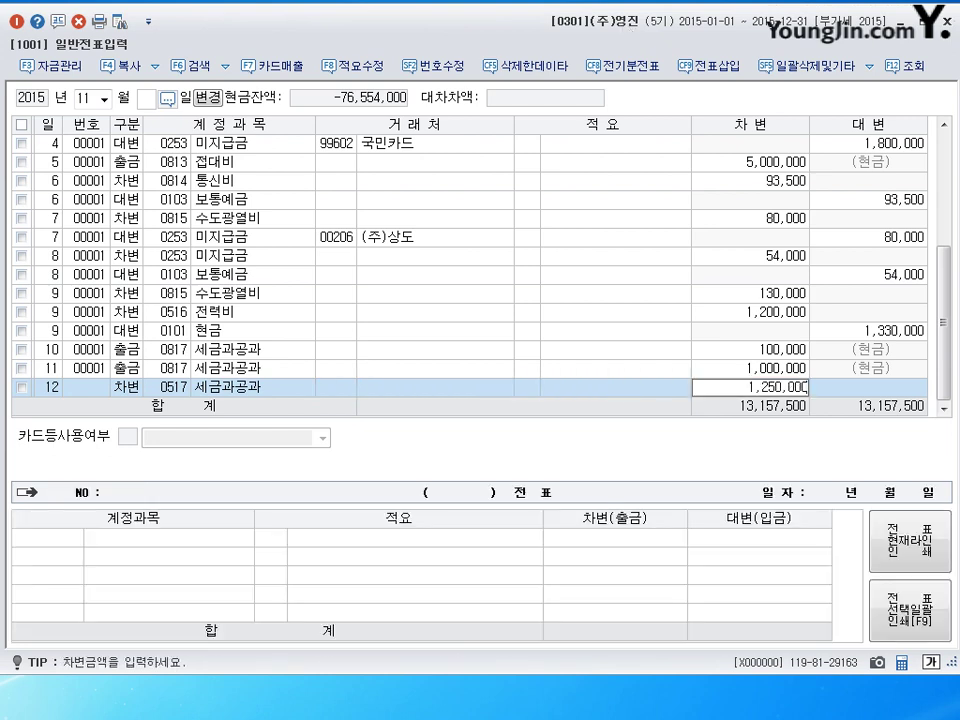
{"action": "key", "text": "Return"}
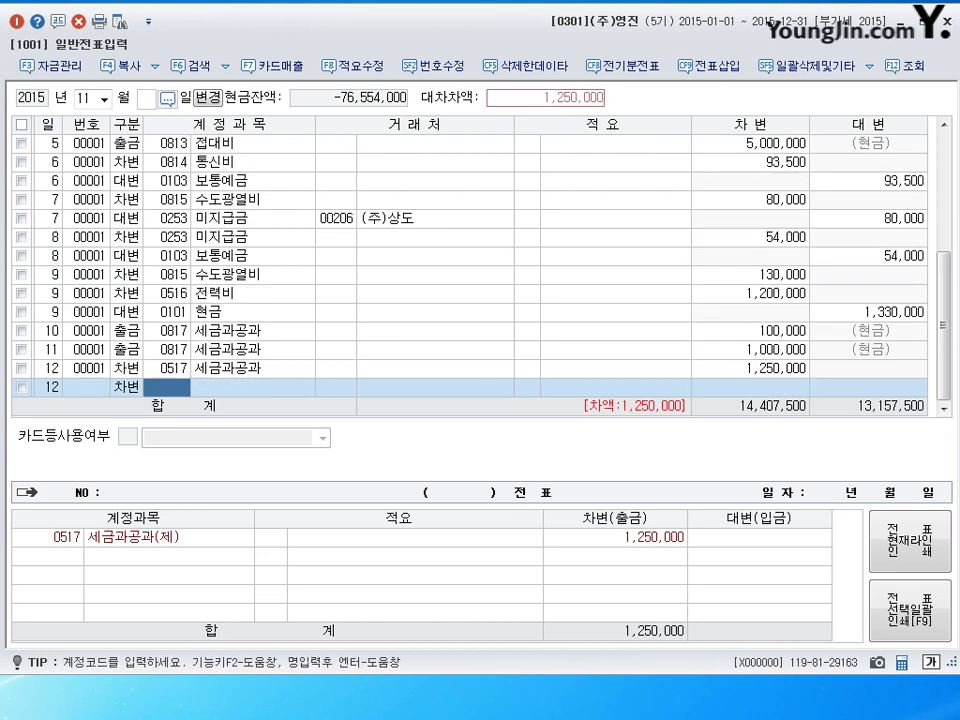
Step: Add a November 12 debit line for account 0817 세금과공과 with an amount of 2,100,000
{"action": "type", "text": "817"}
{"action": "key", "text": "Return"}
{"action": "key", "text": "Return"}
{"action": "key", "text": "Return"}
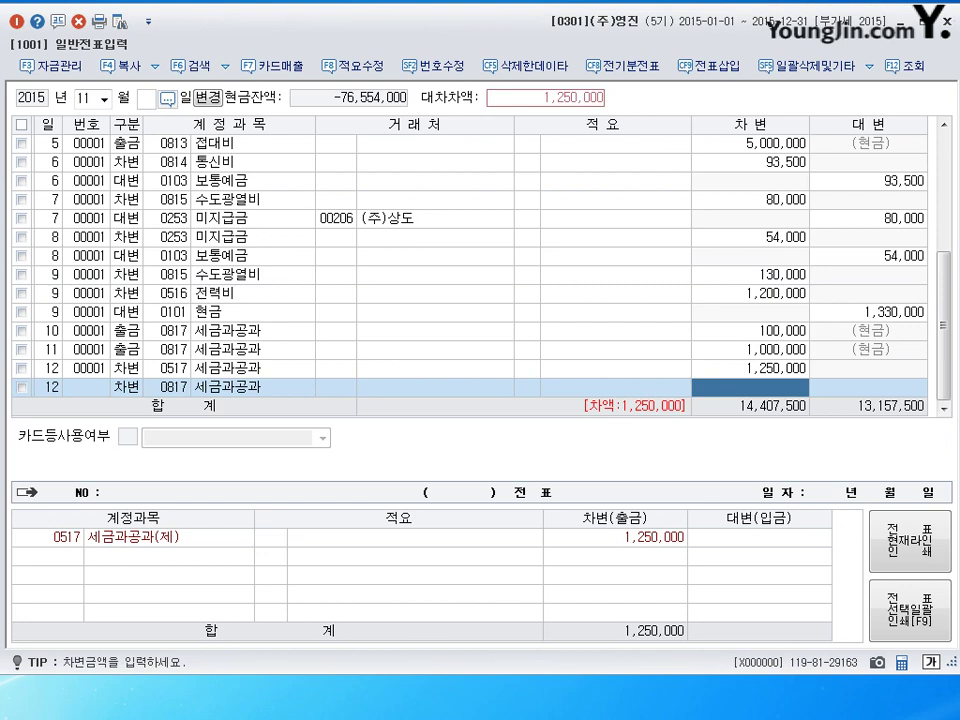
{"action": "type", "text": "2100000"}
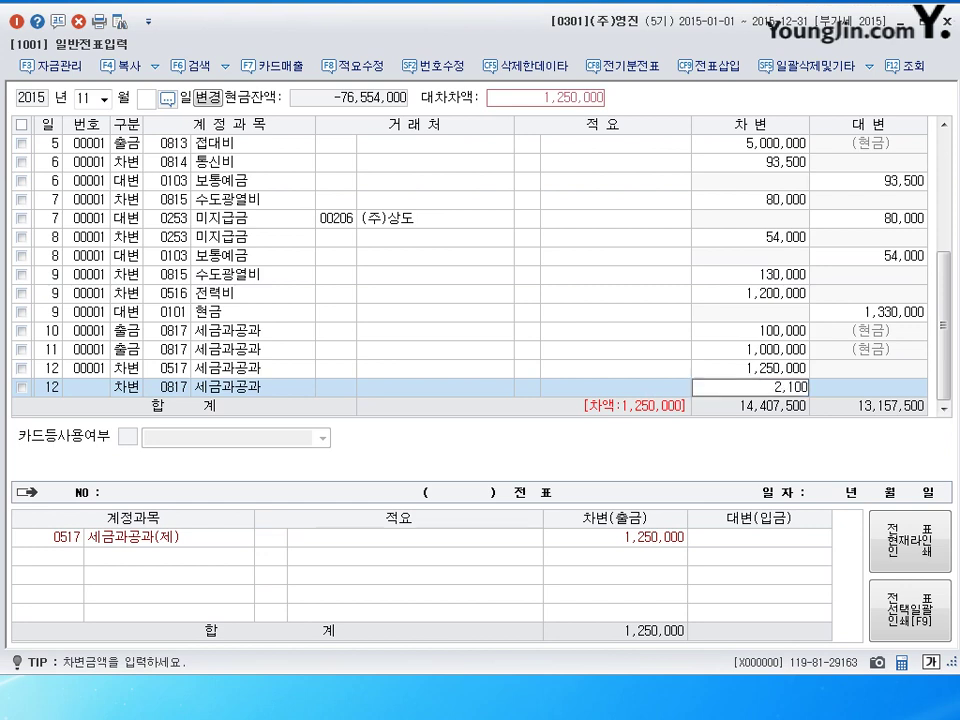
{"action": "key", "text": "Return"}
Step: Add a November 12 credit line for account 0101 현금 and accept the 3,350,000 credit amount
{"action": "type", "text": "4101"}
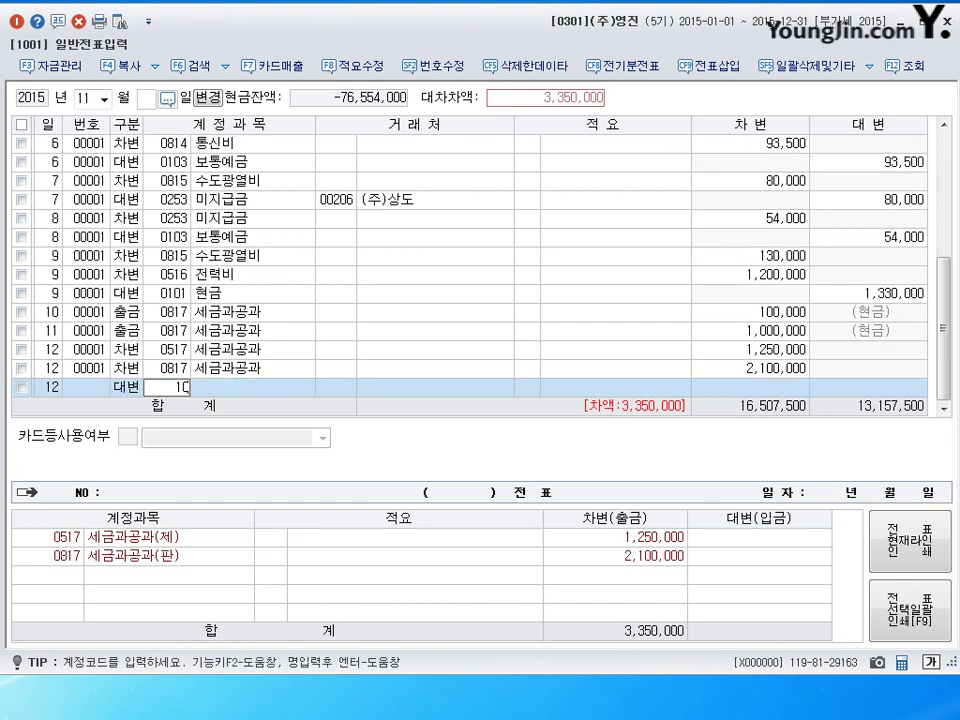
{"action": "key", "text": "Return"}
{"action": "key", "text": "Return"}
{"action": "key", "text": "Return"}
{"action": "key", "text": "Return"}
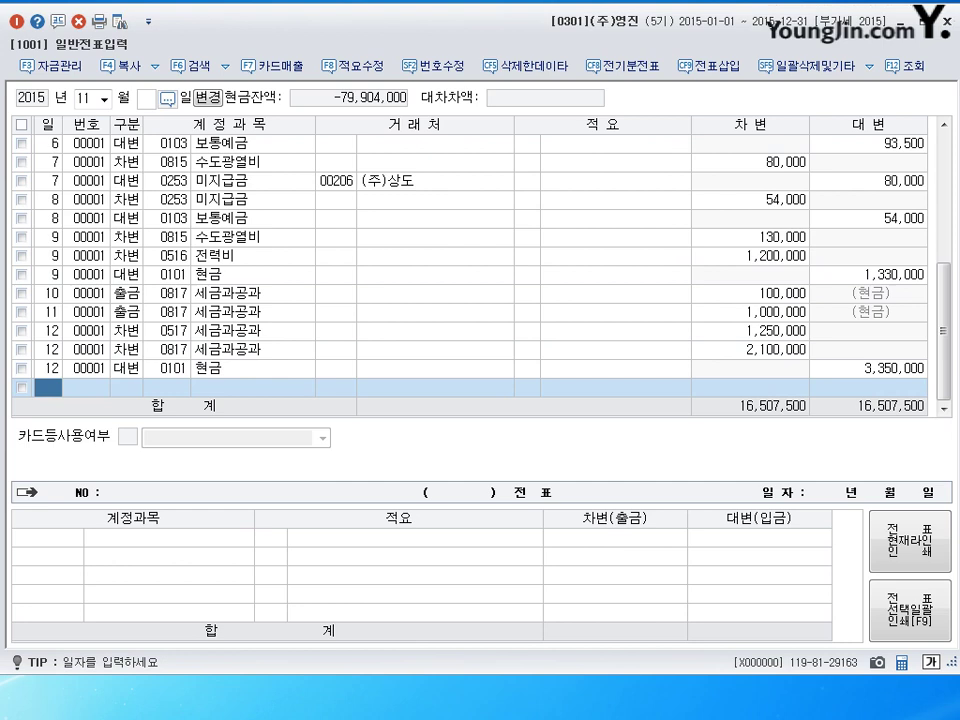
Step: Add a November 13 debit line for account 0819 임차료 with an amount of 500,000
{"action": "type", "text": "13"}
{"action": "key", "text": "Return"}
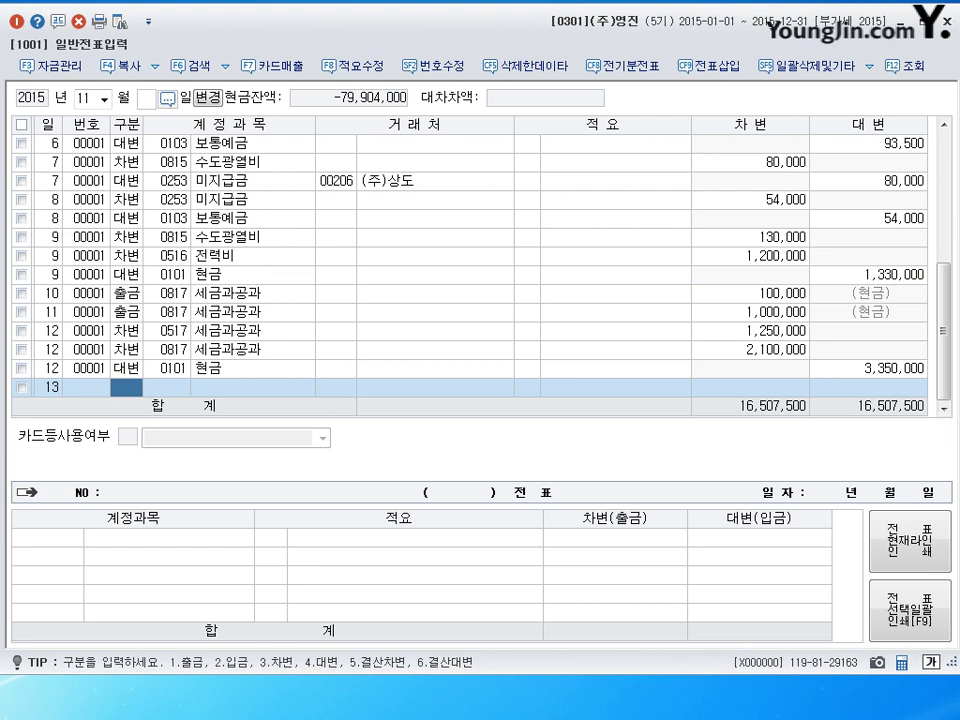
{"action": "type", "text": "3"}
{"action": "key", "text": "Return"}
{"action": "type", "text": "819"}
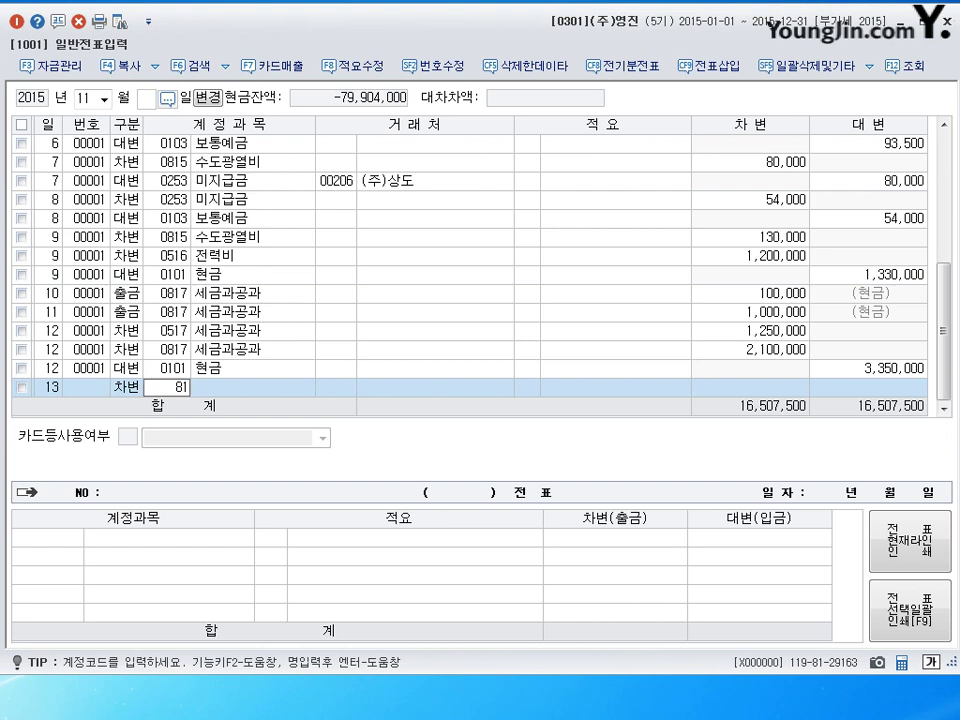
{"action": "key", "text": "Return"}
{"action": "key", "text": "Return"}
{"action": "key", "text": "Return"}
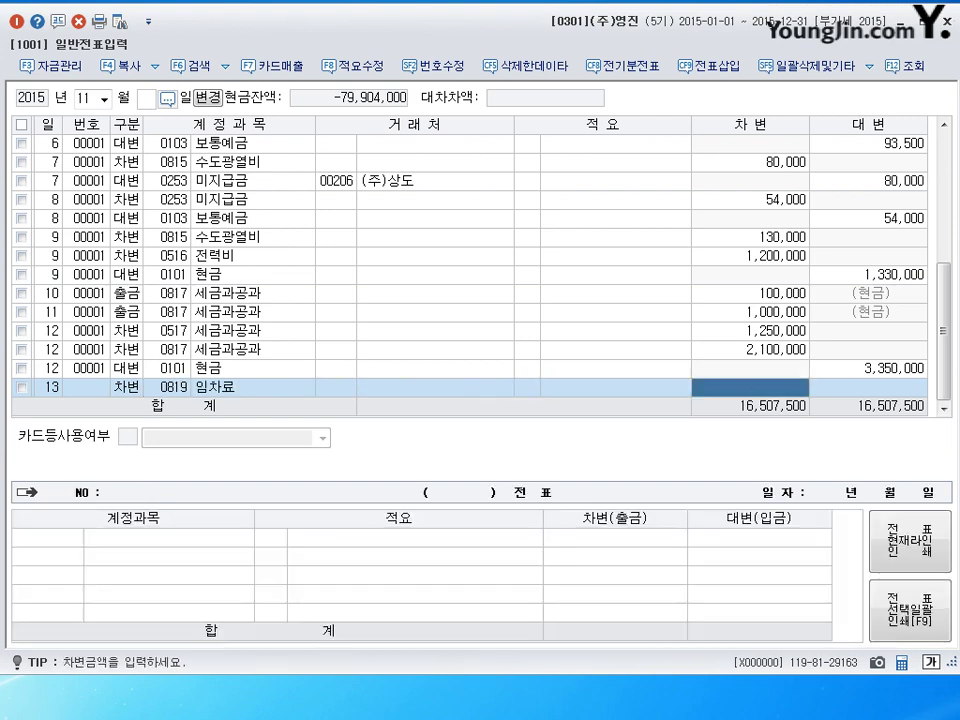
{"action": "type", "text": "5000000"}
{"action": "key", "text": "Return"}
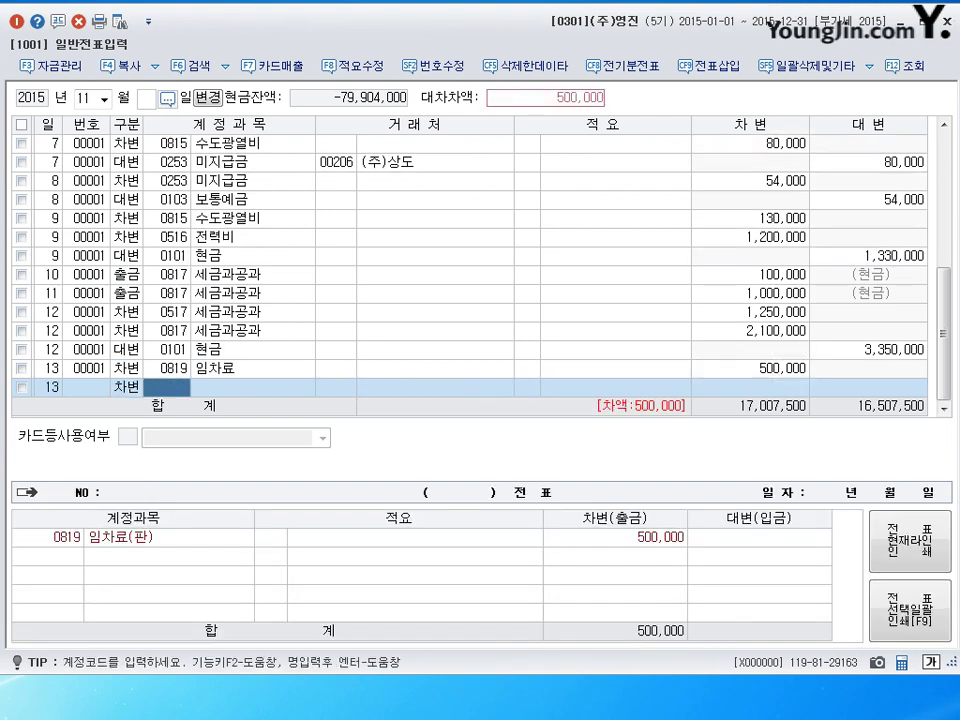
Step: Add a November 13 debit line for account 0831 수수료비용 with an amount of 1,600
{"action": "type", "text": "83"}
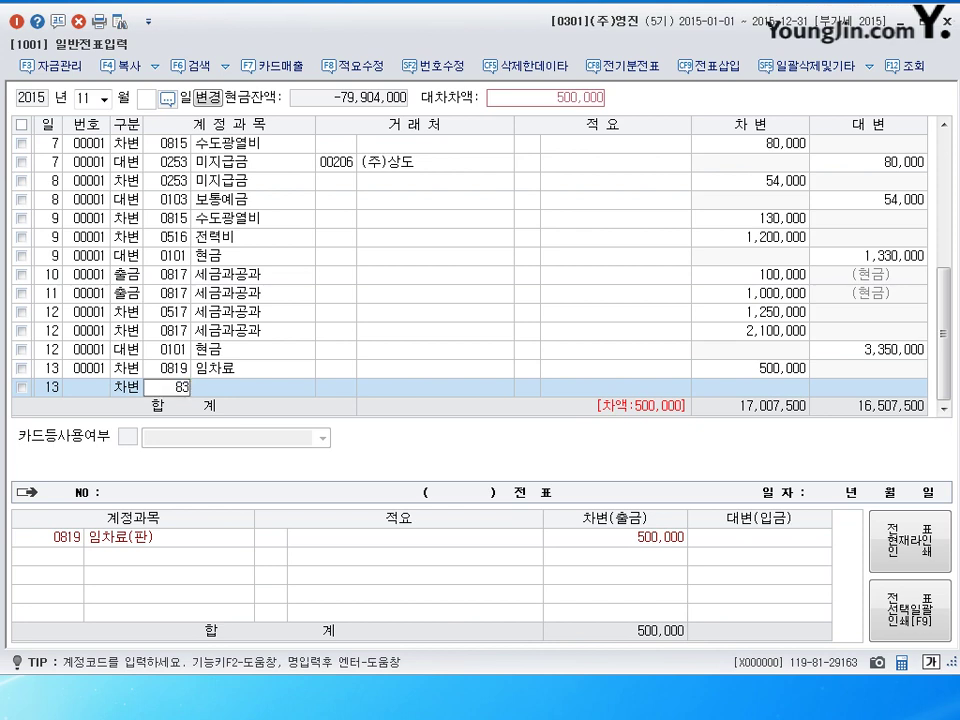
{"action": "type", "text": "1"}
{"action": "key", "text": "Return"}
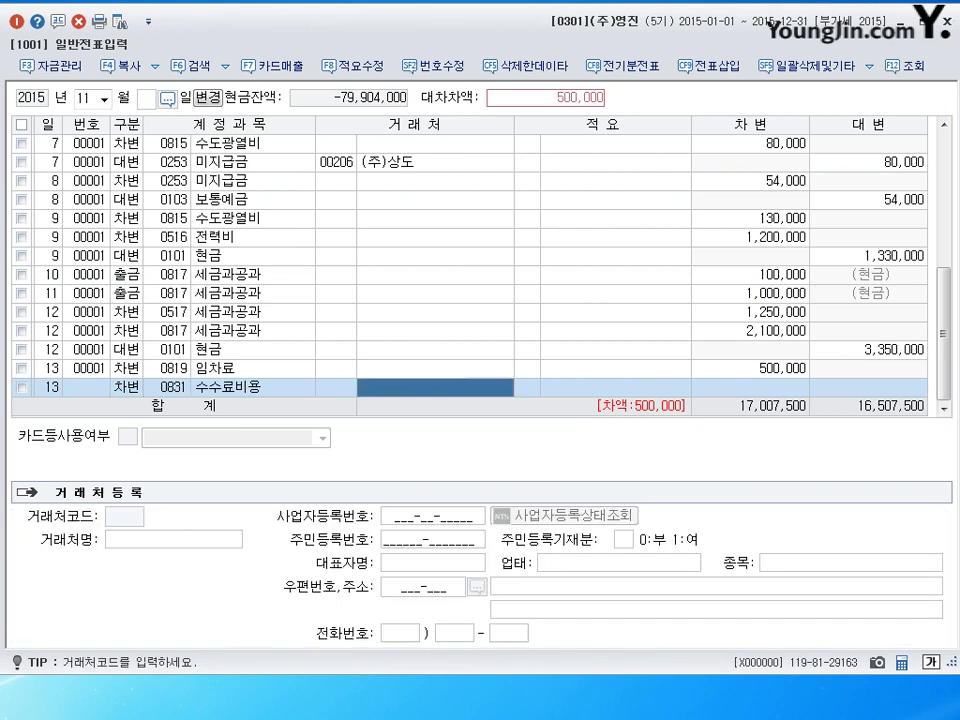
{"action": "key", "text": "Return"}
{"action": "key", "text": "Return"}
{"action": "type", "text": "1600"}
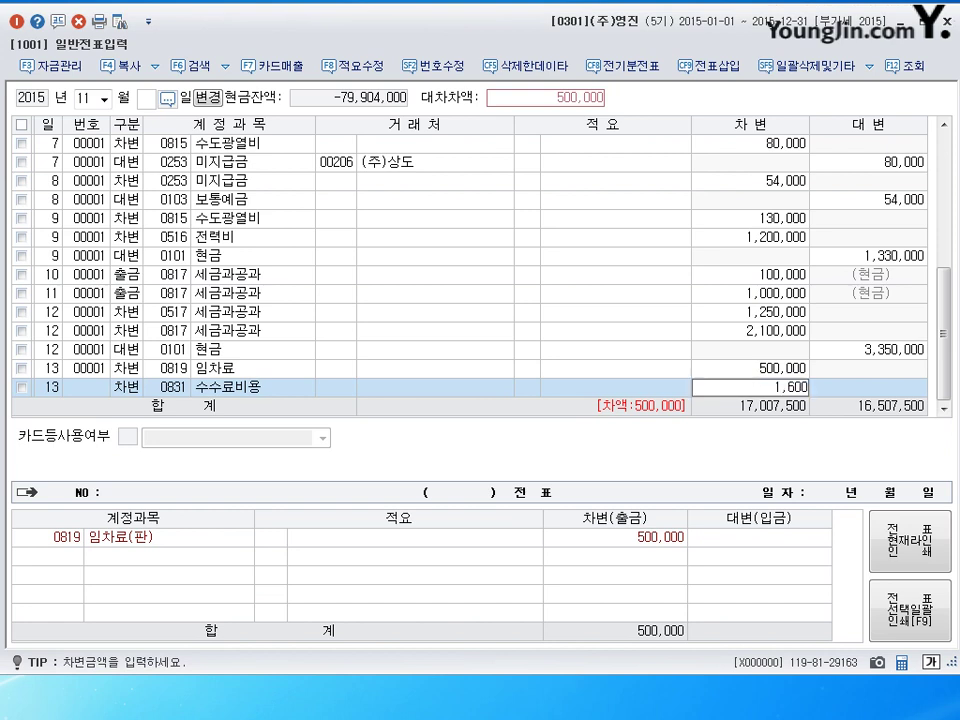
{"action": "key", "text": "Return"}
Step: Add a November 13 credit line for account 0103 보통예금 and accept the 501,600 credit amount
{"action": "type", "text": "4103"}
{"action": "key", "text": "Return"}
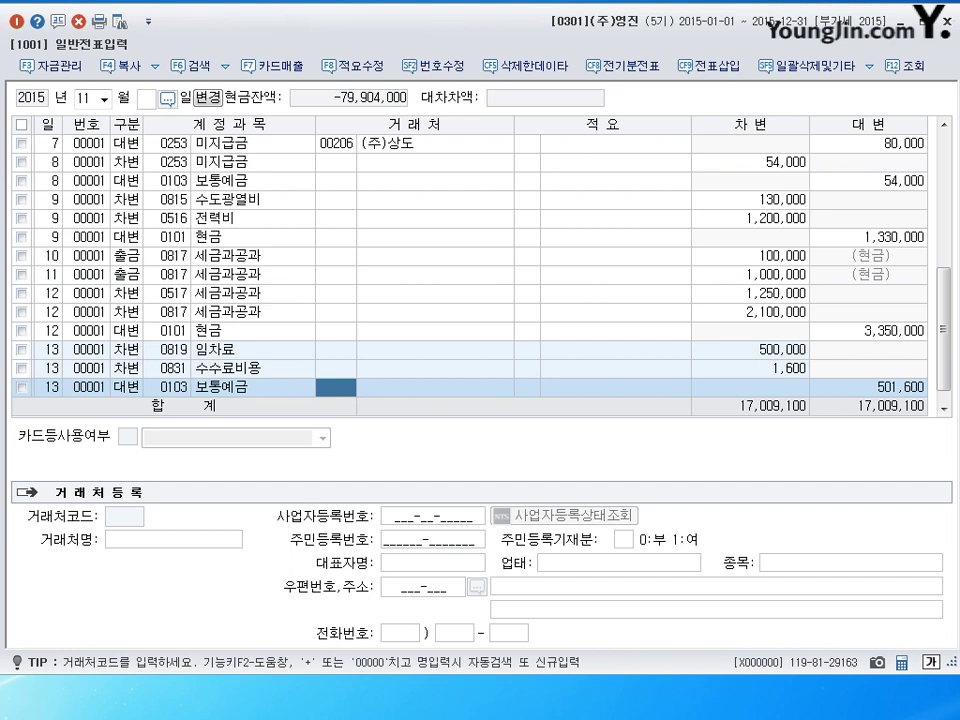
{"action": "key", "text": "Return"}
{"action": "key", "text": "Return"}
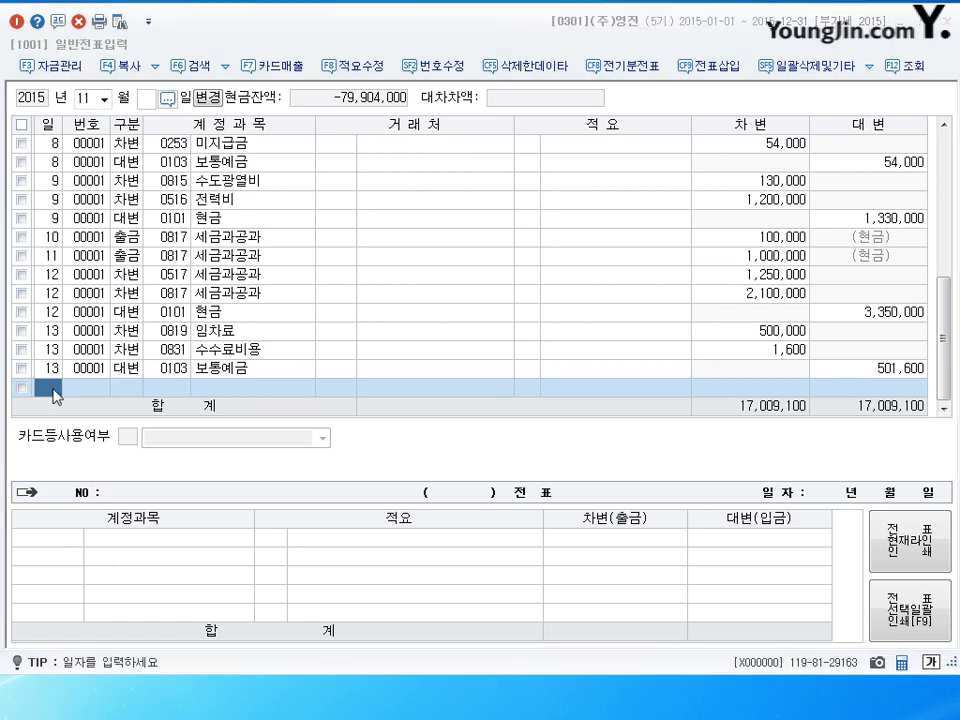
Step: Add a November 14 debit line for account 0521 보험료 with an amount of 3,000,000
{"action": "type", "text": "14"}
{"action": "key", "text": "Return"}
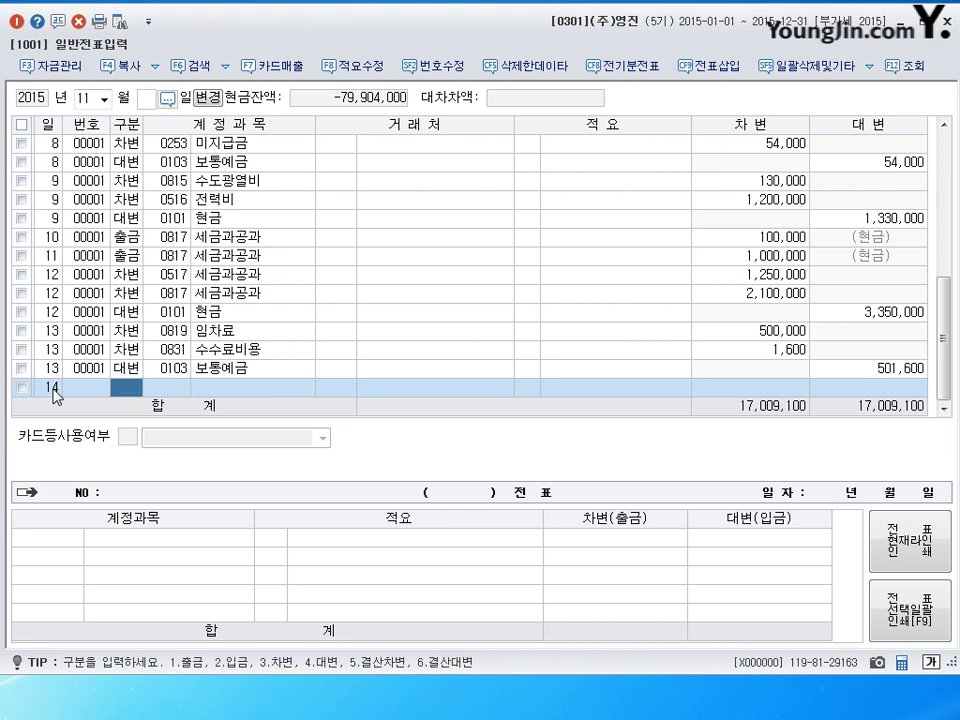
{"action": "type", "text": "3"}
{"action": "key", "text": "Return"}
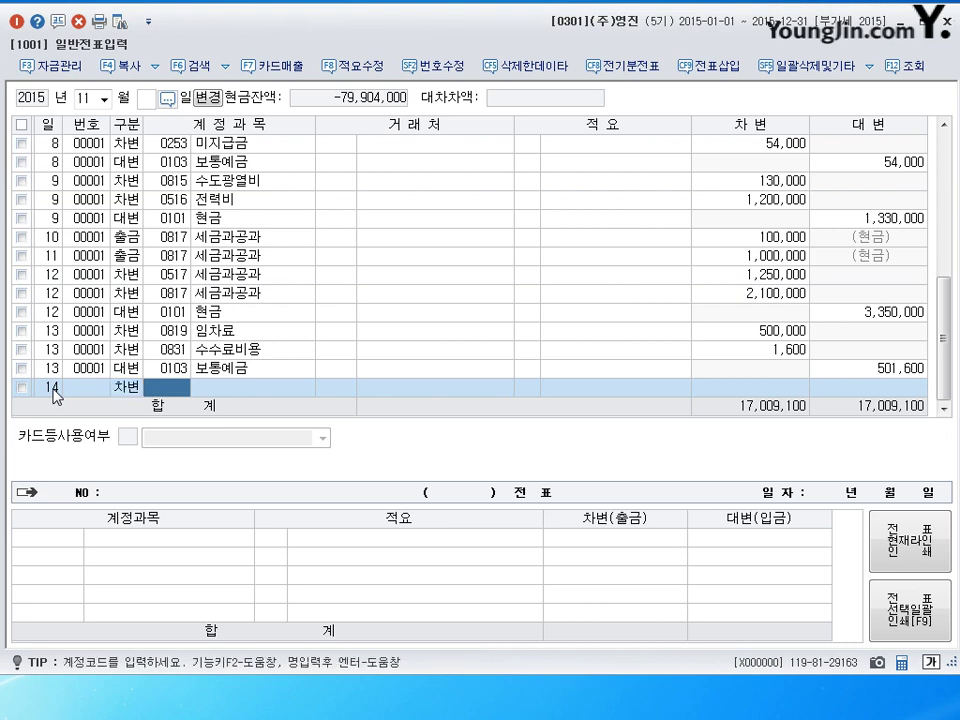
{"action": "type", "text": "0521"}
{"action": "key", "text": "Return"}
{"action": "key", "text": "Return"}
{"action": "key", "text": "Return"}
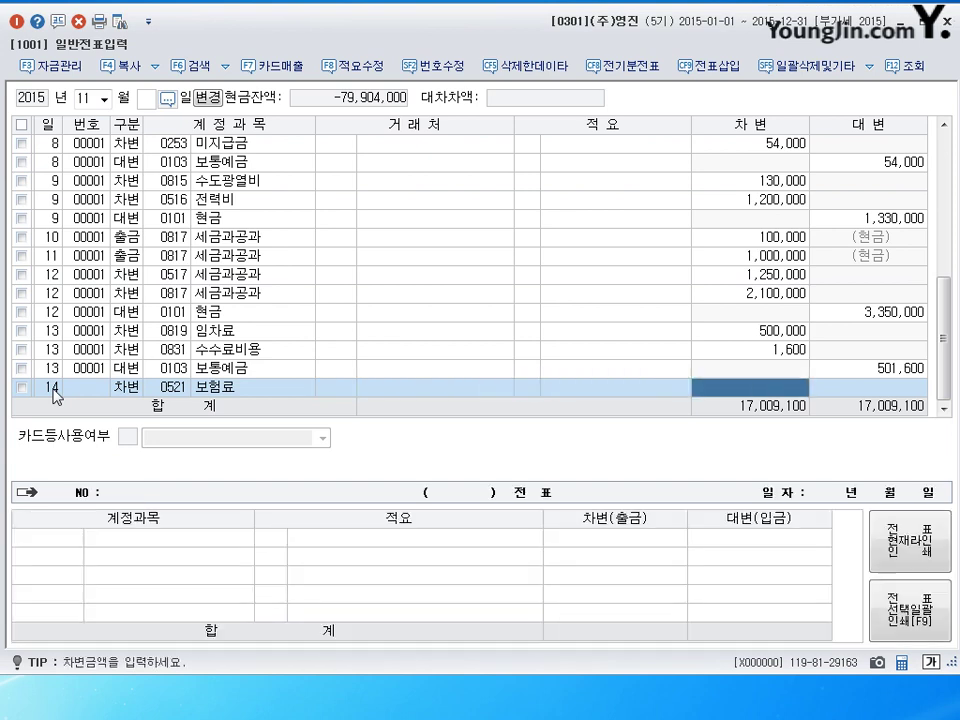
{"action": "type", "text": "3000000"}
{"action": "key", "text": "Return"}
{"action": "key", "text": "Return"}
Step: Add a November 14 credit line for account 0103 보통예금 and accept the 3,000,000 credit amount
{"action": "type", "text": "4"}
{"action": "key", "text": "Return"}
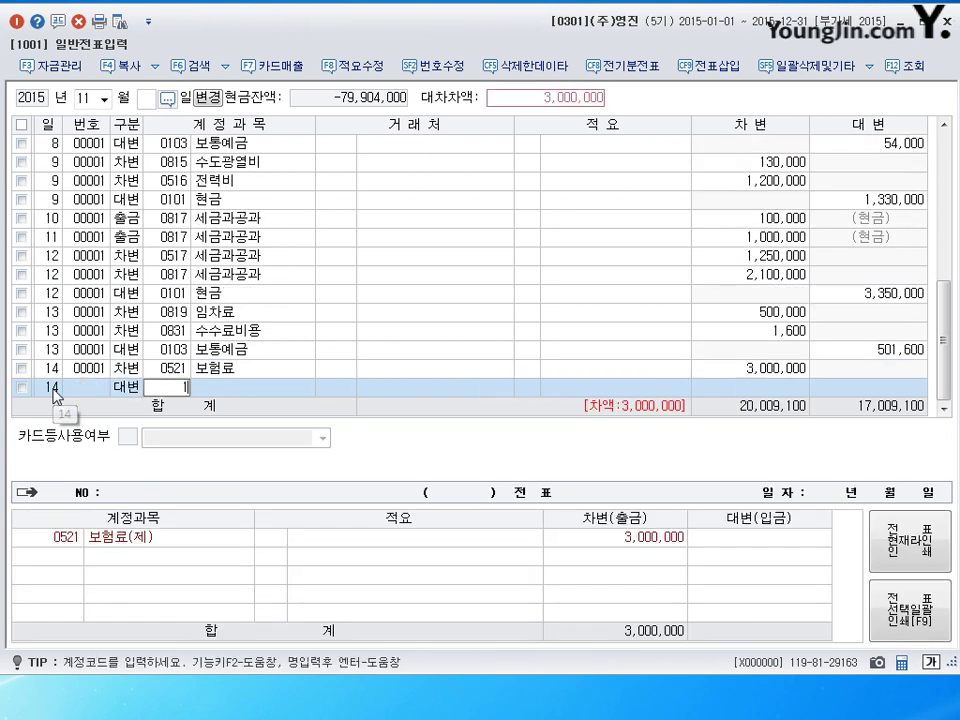
{"action": "type", "text": "0103"}
{"action": "key", "text": "Return"}
{"action": "key", "text": "Return"}
{"action": "key", "text": "Return"}
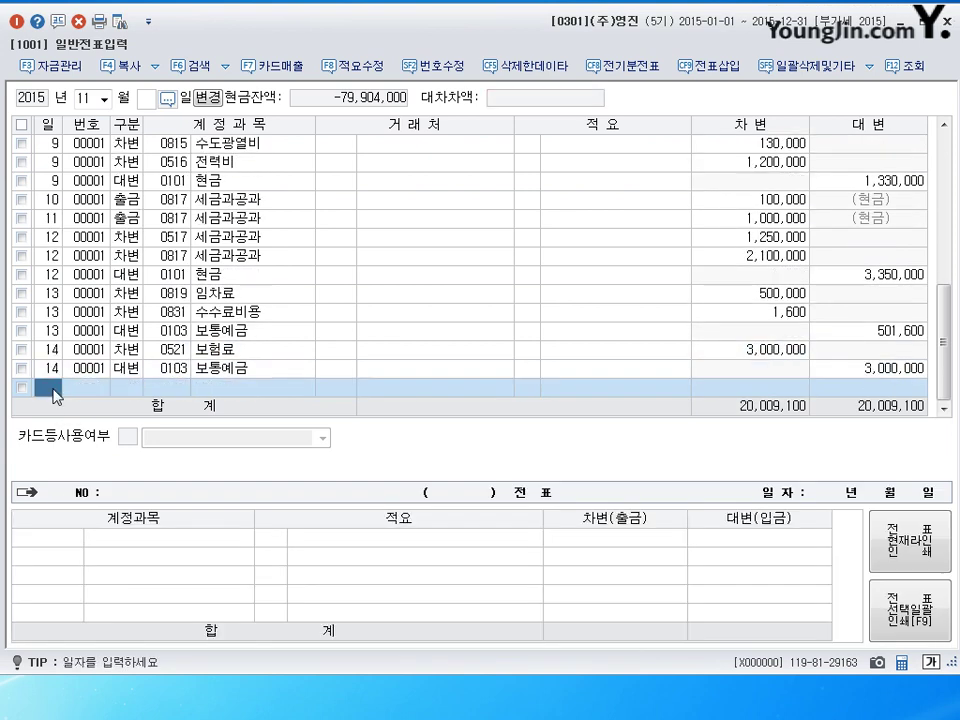
Step: Add a November 15 debit line for account 0822 차량유지비 with an amount of 50,000
{"action": "type", "text": "15"}
{"action": "key", "text": "Return"}
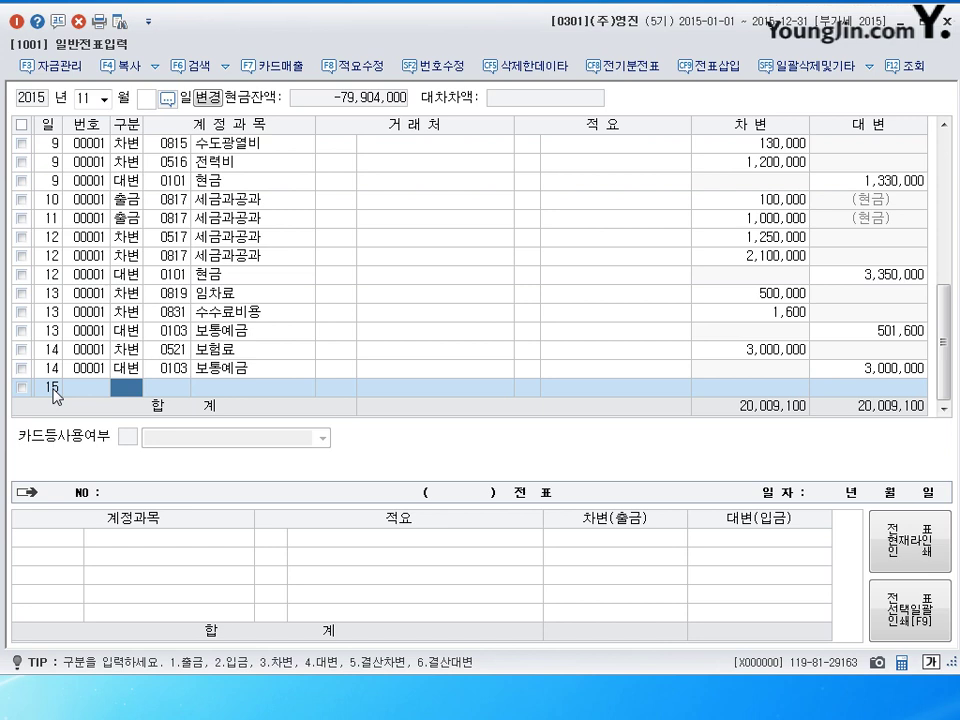
{"action": "type", "text": "3"}
{"action": "key", "text": "Return"}
{"action": "type", "text": "822"}
{"action": "key", "text": "Return"}
{"action": "key", "text": "Return"}
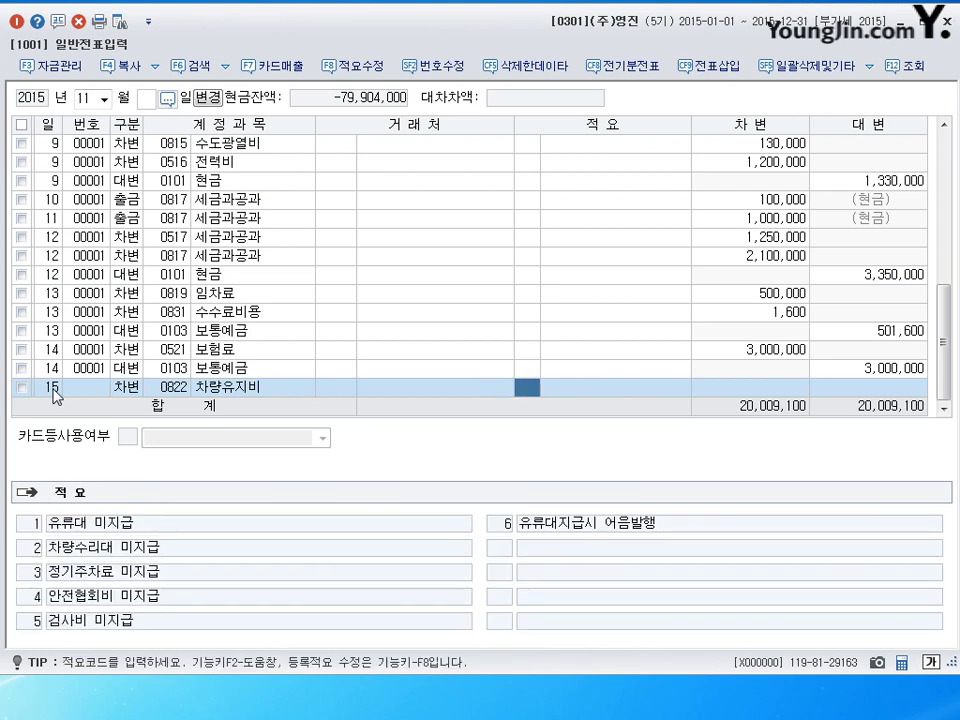
{"action": "key", "text": "Return"}
{"action": "type", "text": "500000"}
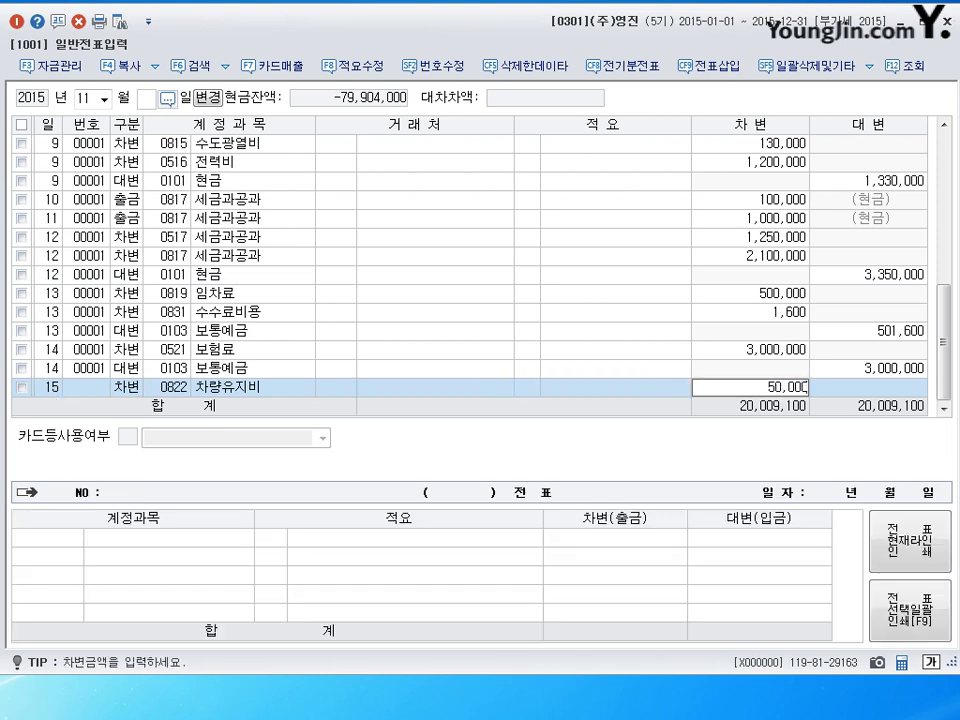
{"action": "key", "text": "Return"}
Step: Add a November 15 credit line for account 0253 미지급금 with trading partner 국민카드 and accept the 50,000 amount
{"action": "type", "text": "4"}
{"action": "key", "text": "Return"}
{"action": "type", "text": "253"}
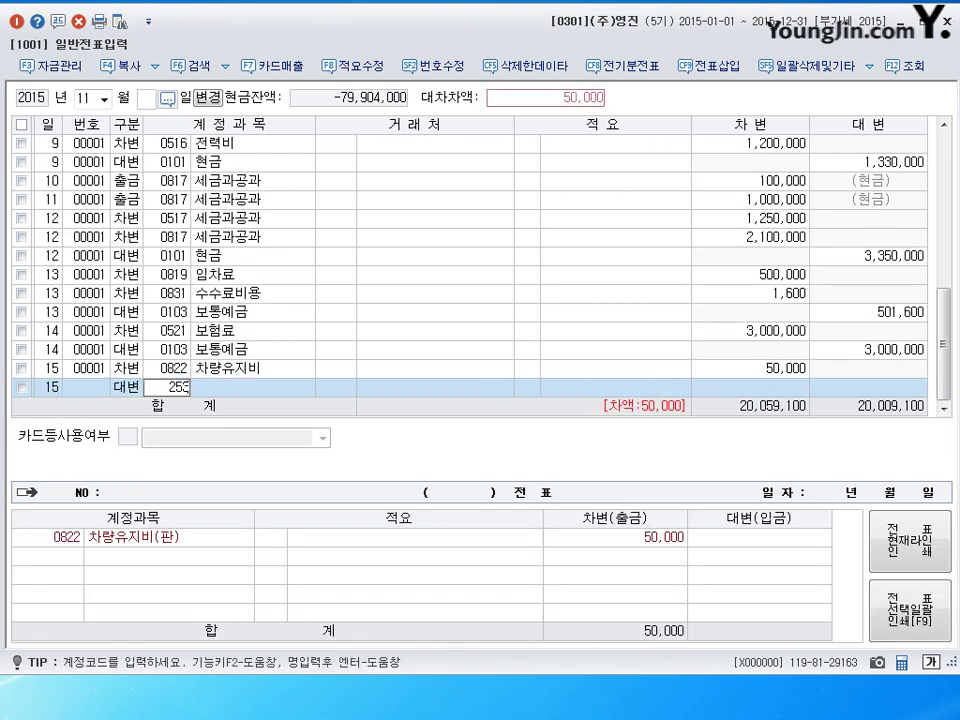
{"action": "key", "text": "Return"}
{"action": "type", "text": "국민"}
{"action": "key", "text": "Return"}
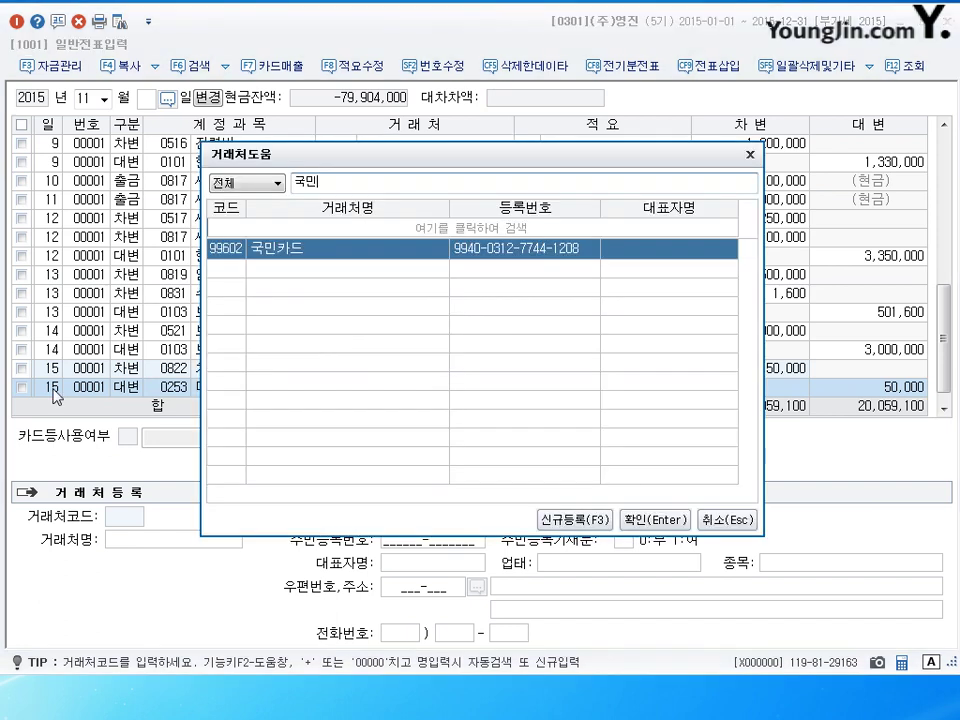
{"action": "key", "text": "Return"}
{"action": "key", "text": "Return"}
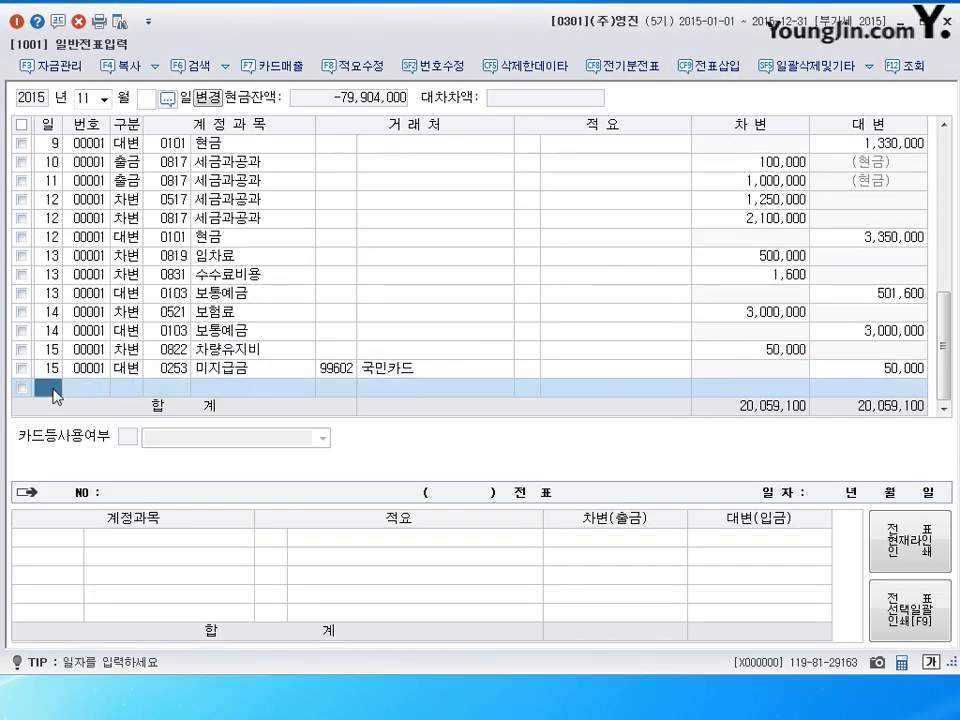
Step: Add a November 16 cash payment (출금) line for account 0824 운반비 with an amount of 10,000
{"action": "type", "text": "16"}
{"action": "key", "text": "Return"}
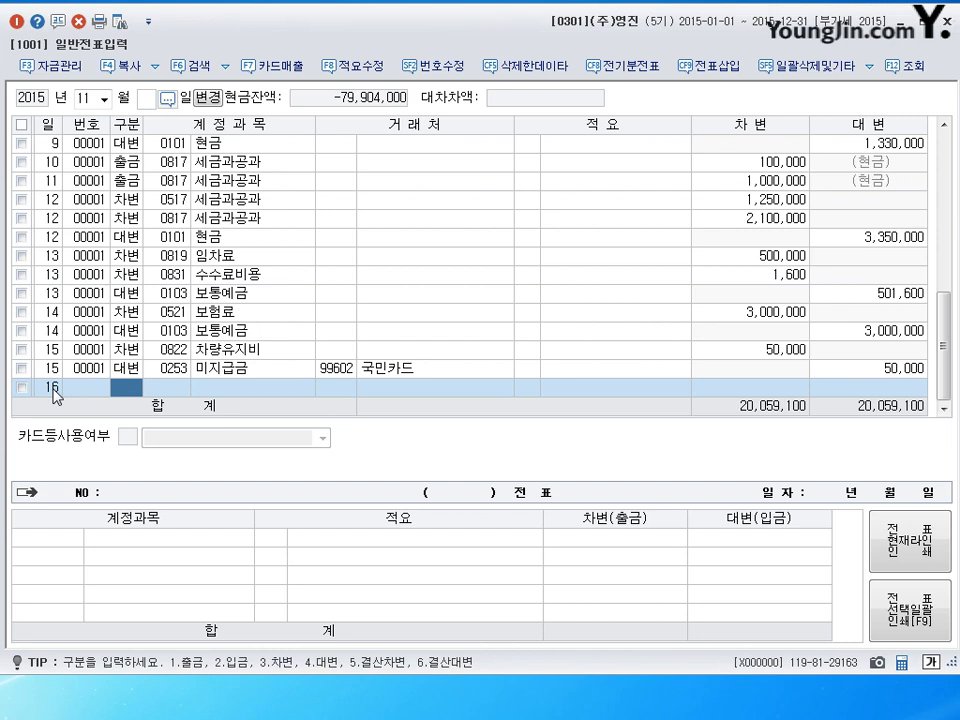
{"action": "type", "text": "1"}
{"action": "key", "text": "Return"}
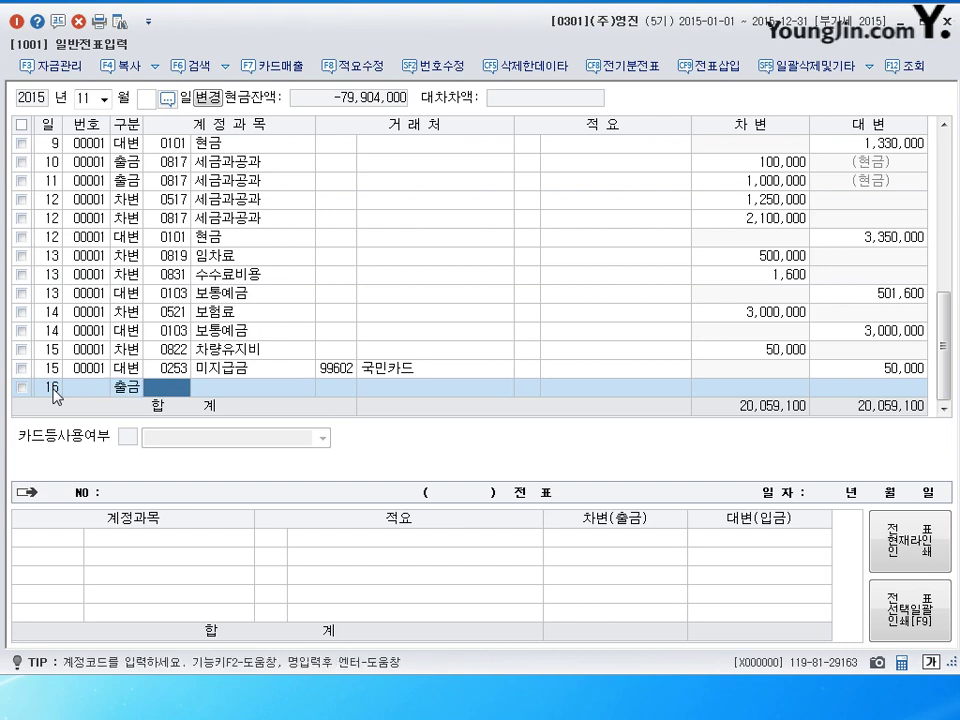
{"action": "type", "text": "0824"}
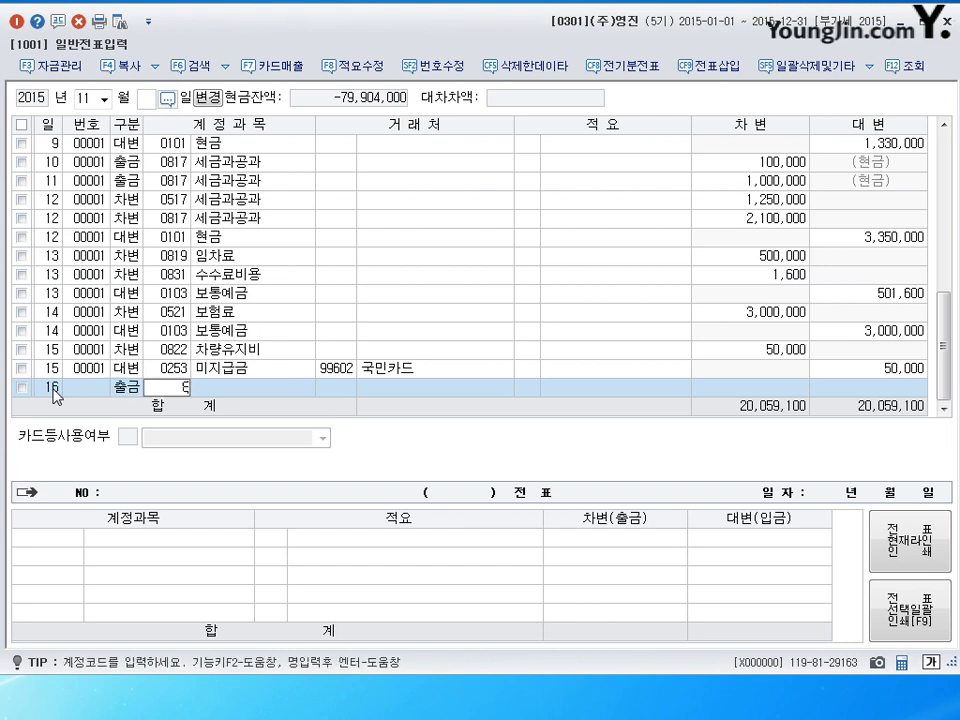
{"action": "key", "text": "Return"}
{"action": "key", "text": "Return"}
{"action": "key", "text": "Return"}
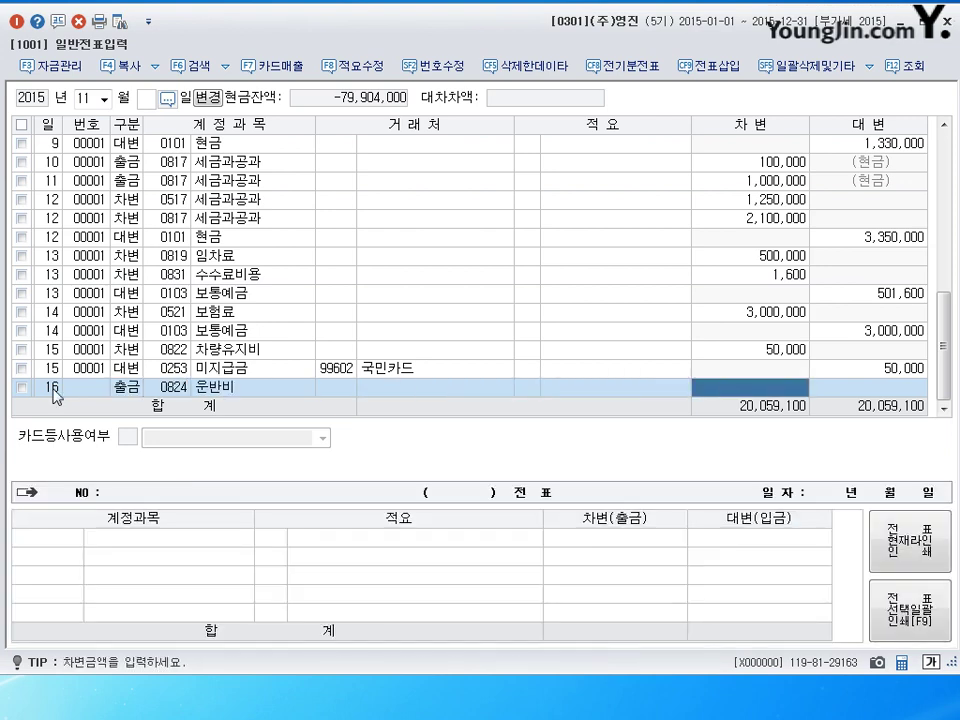
{"action": "type", "text": "100000"}
{"action": "key", "text": "Return"}
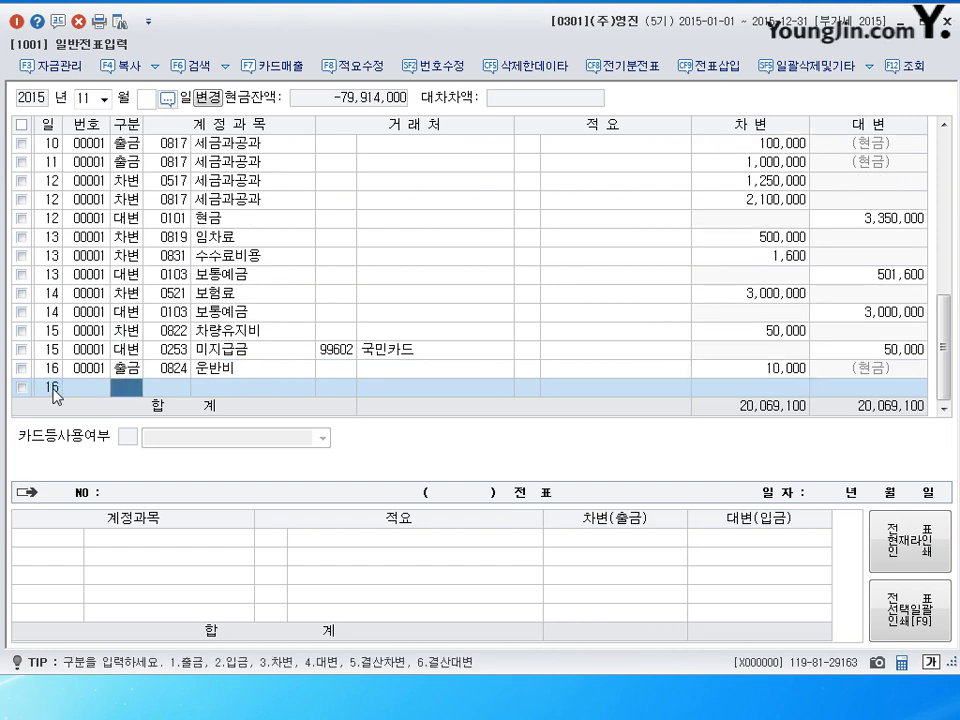
Step: Add a November 17 debit line for account 0525 교육훈련비 with an amount of 3,000,000
{"action": "left_click", "coordinate": [50, 388]}
{"action": "type", "text": "17"}
{"action": "key", "text": "Return"}
{"action": "type", "text": "3"}
{"action": "key", "text": "Return"}
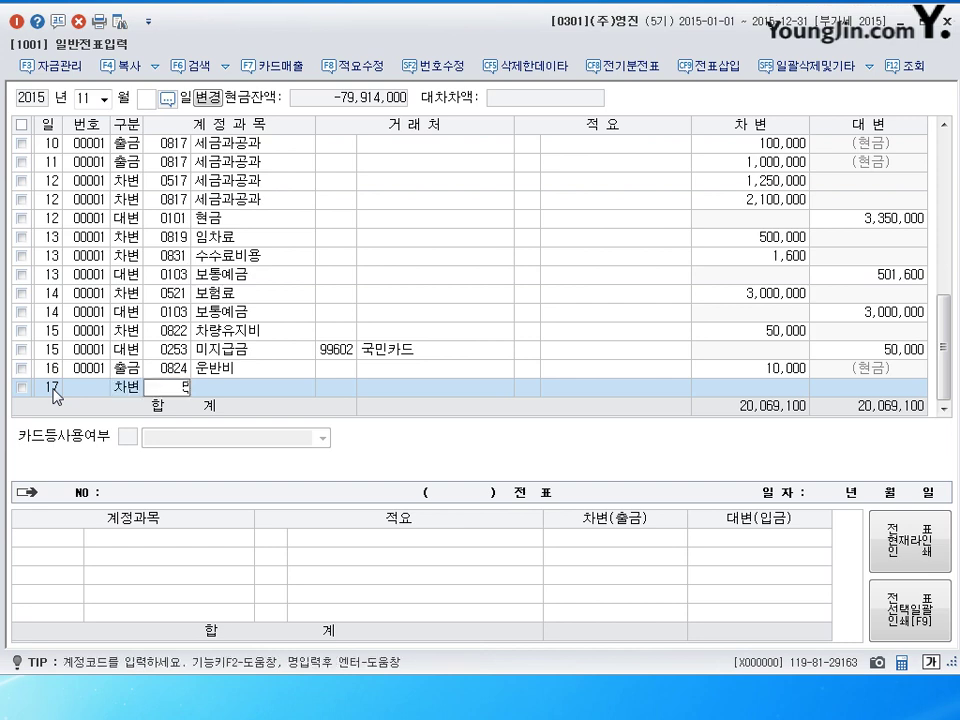
{"action": "type", "text": "0525"}
{"action": "key", "text": "Return"}
{"action": "key", "text": "Return"}
{"action": "key", "text": "Return"}
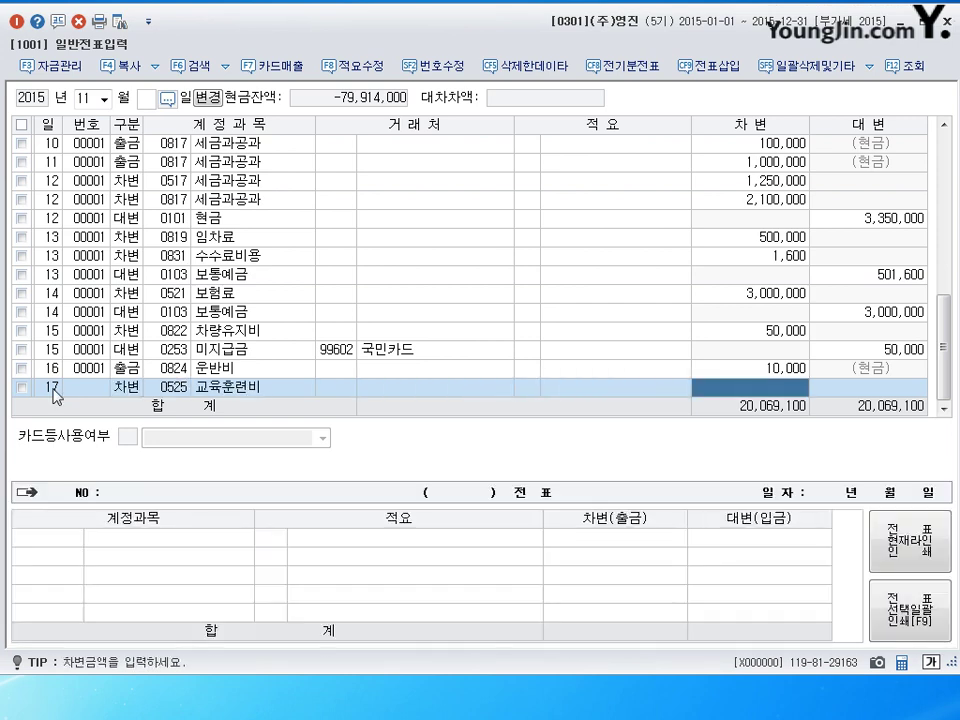
{"action": "type", "text": "3000000"}
{"action": "key", "text": "Return"}
Step: Add a November 17 credit line for account 0254 예수금 and accept the 3,000,000 credit amount
{"action": "type", "text": "4"}
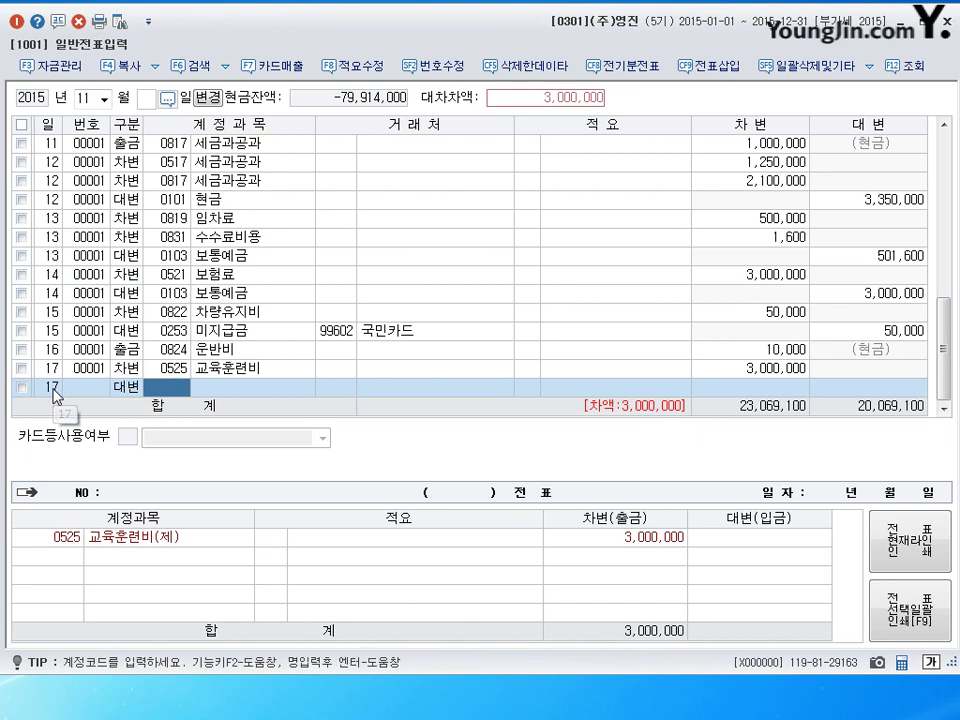
{"action": "type", "text": "254"}
{"action": "key", "text": "Return"}
{"action": "key", "text": "Return"}
{"action": "key", "text": "Return"}
{"action": "key", "text": "Return"}
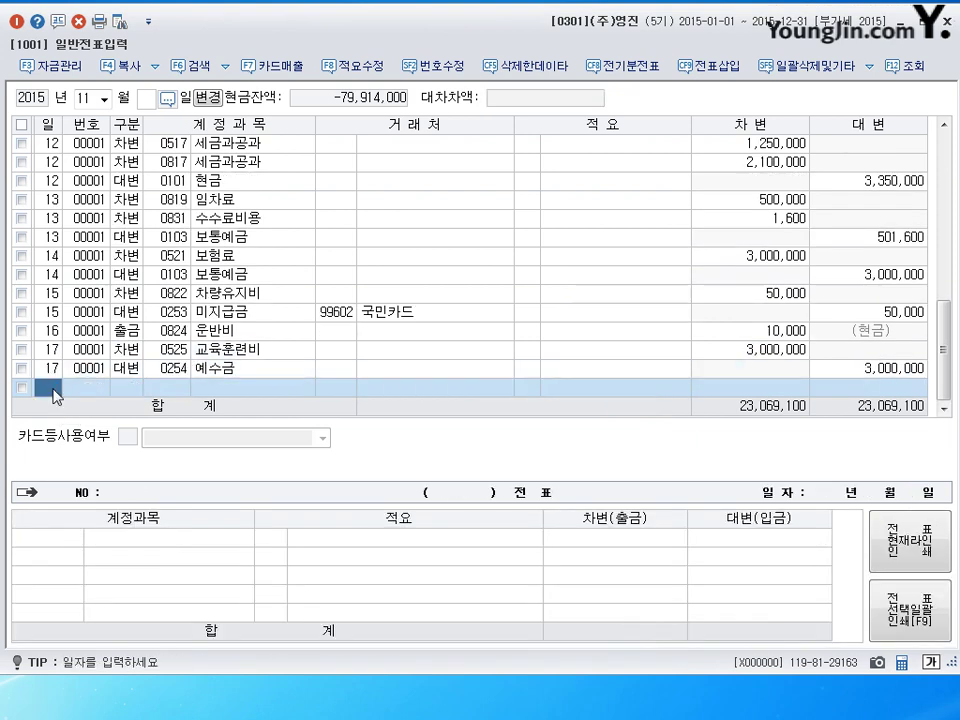
Step: Start a November 17 credit line for account 0103 보통예금
{"action": "type", "text": "17"}
{"action": "key", "text": "Return"}
{"action": "type", "text": "4"}
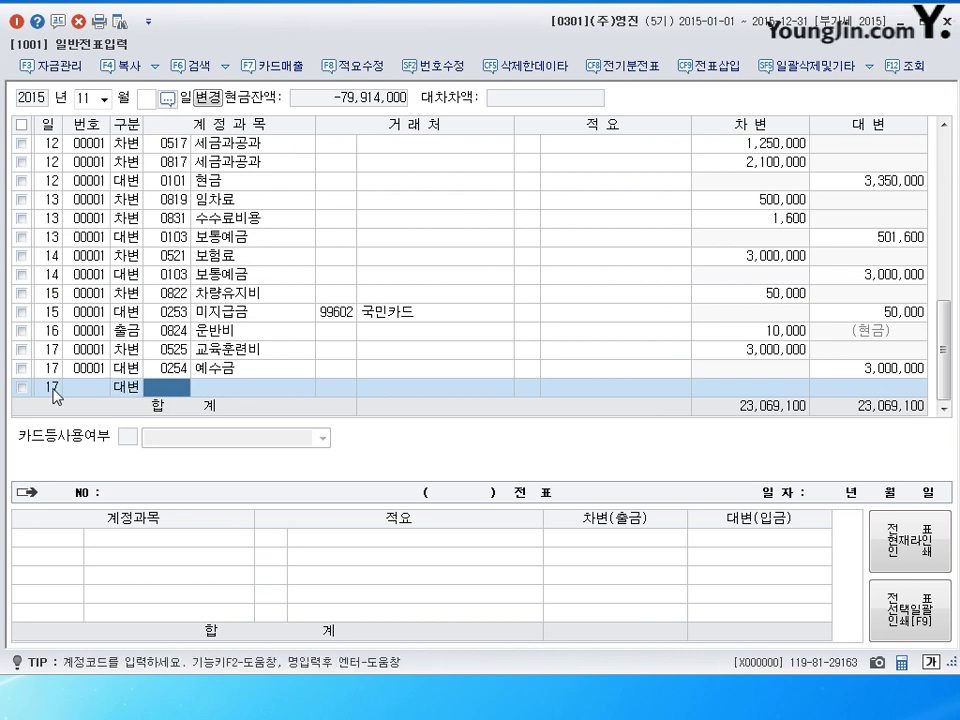
{"action": "type", "text": "1"}
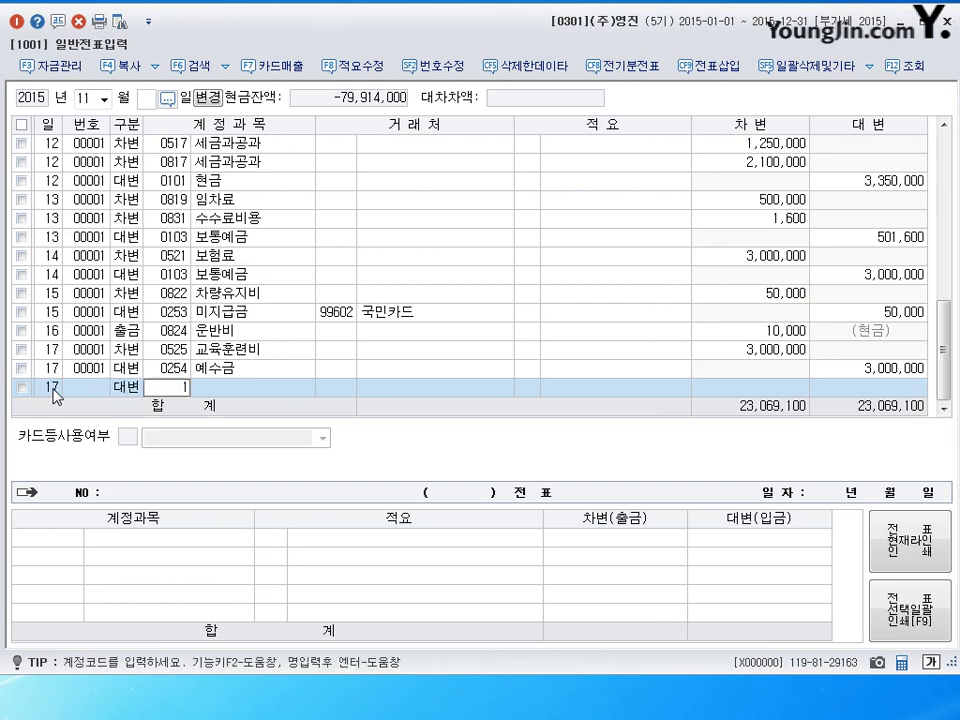
{"action": "type", "text": "03"}
{"action": "key", "text": "Return"}
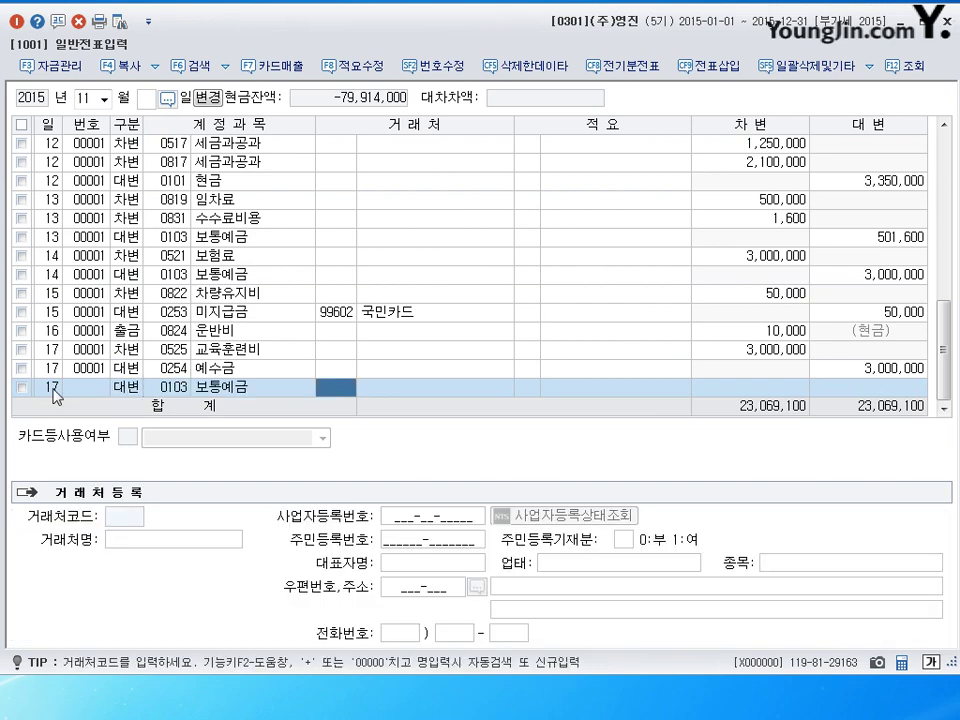
Step: Set the credit amount of the November 17 예수금 line to 99,000
{"action": "key", "text": "Up"}
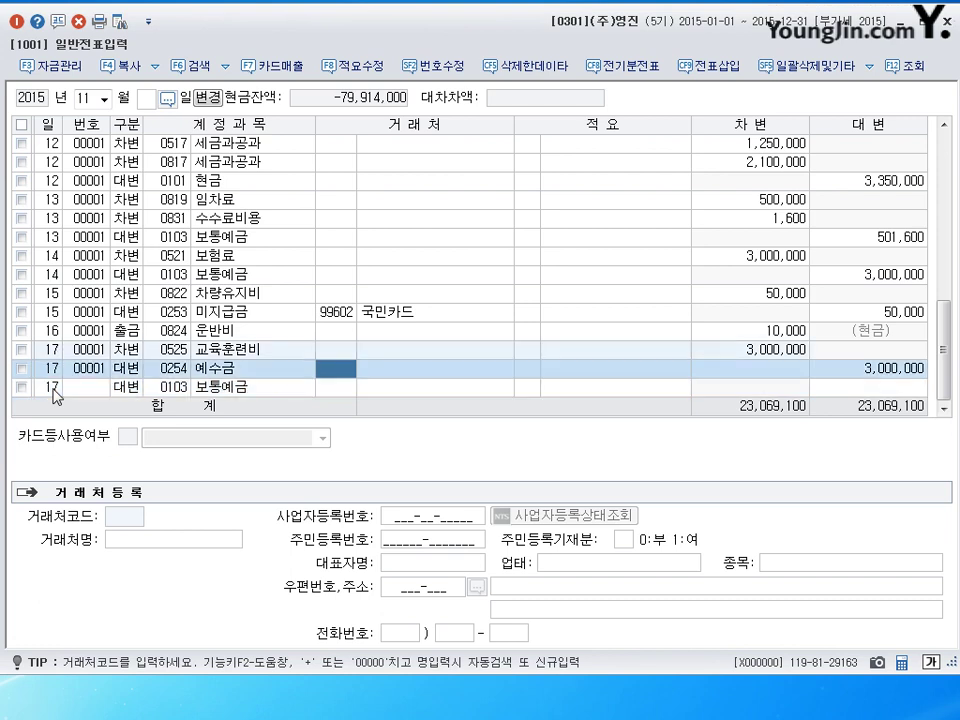
{"action": "key", "text": "Return"}
{"action": "key", "text": "Return"}
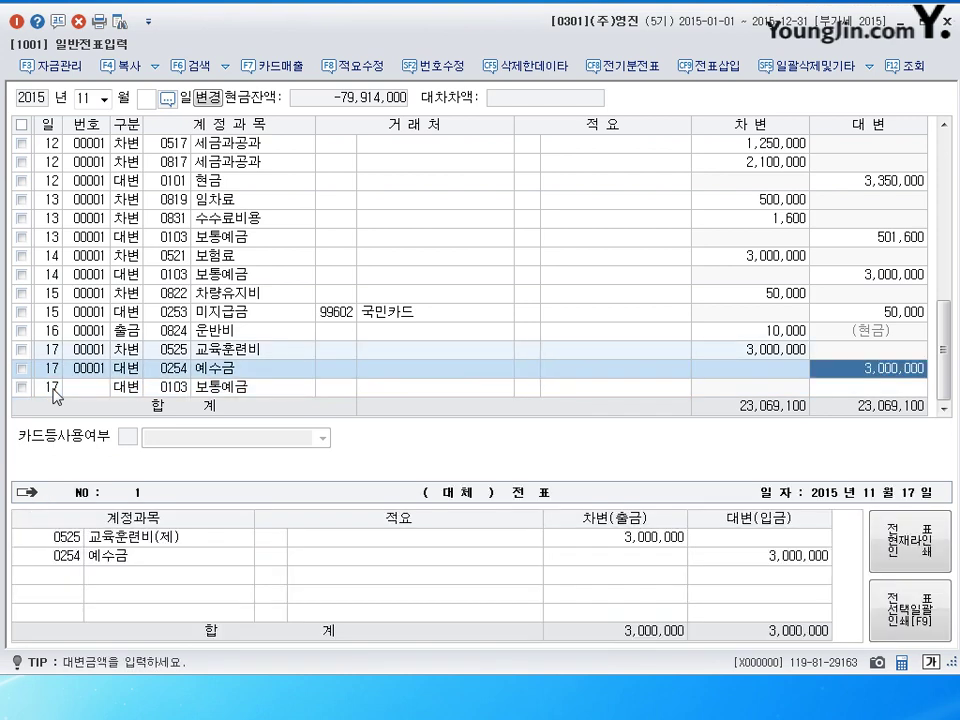
{"action": "type", "text": "990000"}
{"action": "key", "text": "Return"}
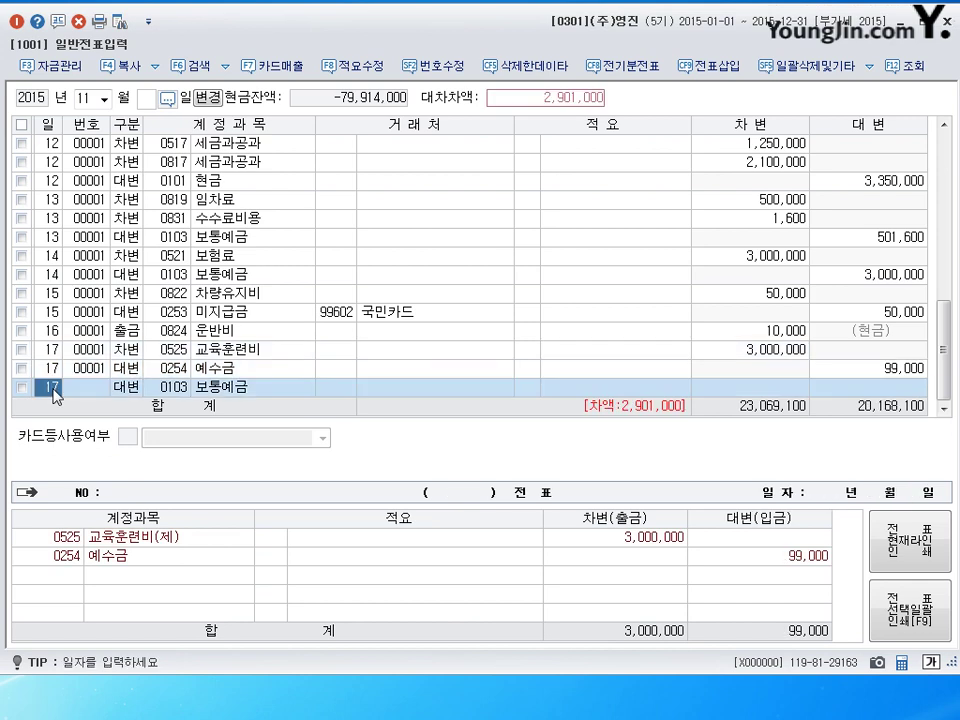
Step: Enter a credit amount of 29,010 on the November 17 보통예금 line
{"action": "key", "text": "Return"}
{"action": "key", "text": "Return"}
{"action": "key", "text": "Return"}
{"action": "key", "text": "Return"}
{"action": "key", "text": "Return"}
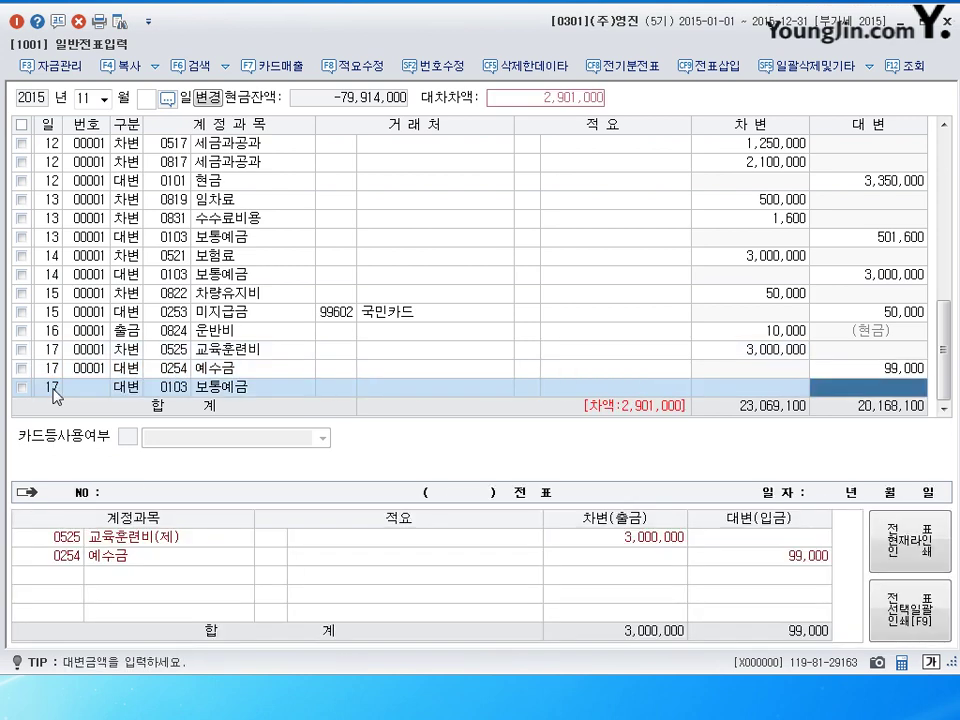
{"action": "type", "text": "290163"}
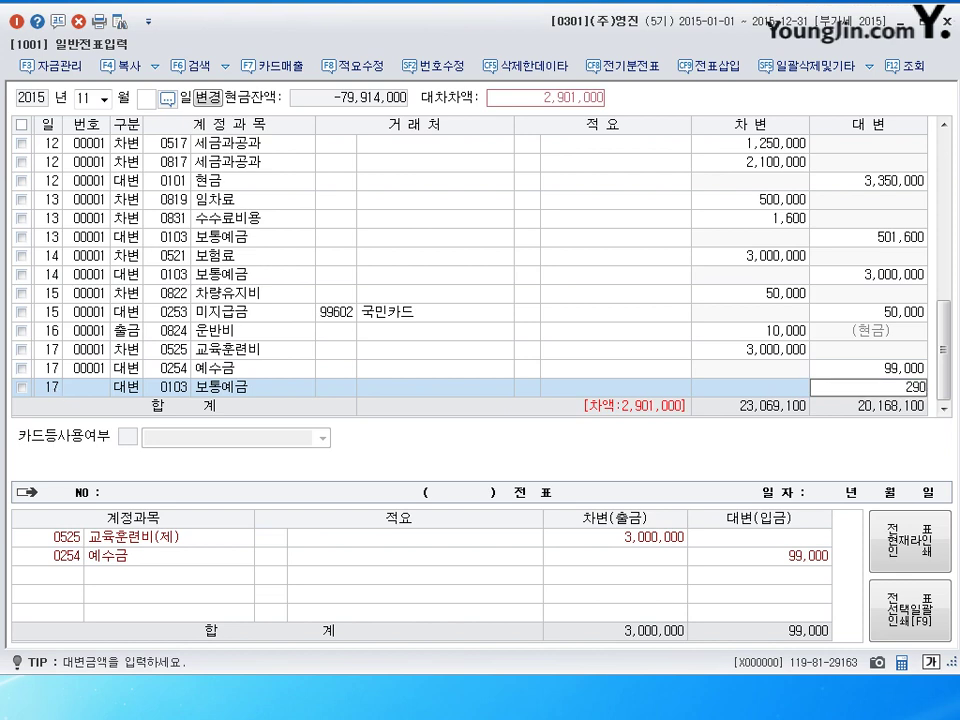
{"action": "key", "text": "BackSpace"}
{"action": "key", "text": "BackSpace"}
{"action": "type", "text": "010"}
{"action": "key", "text": "Return"}
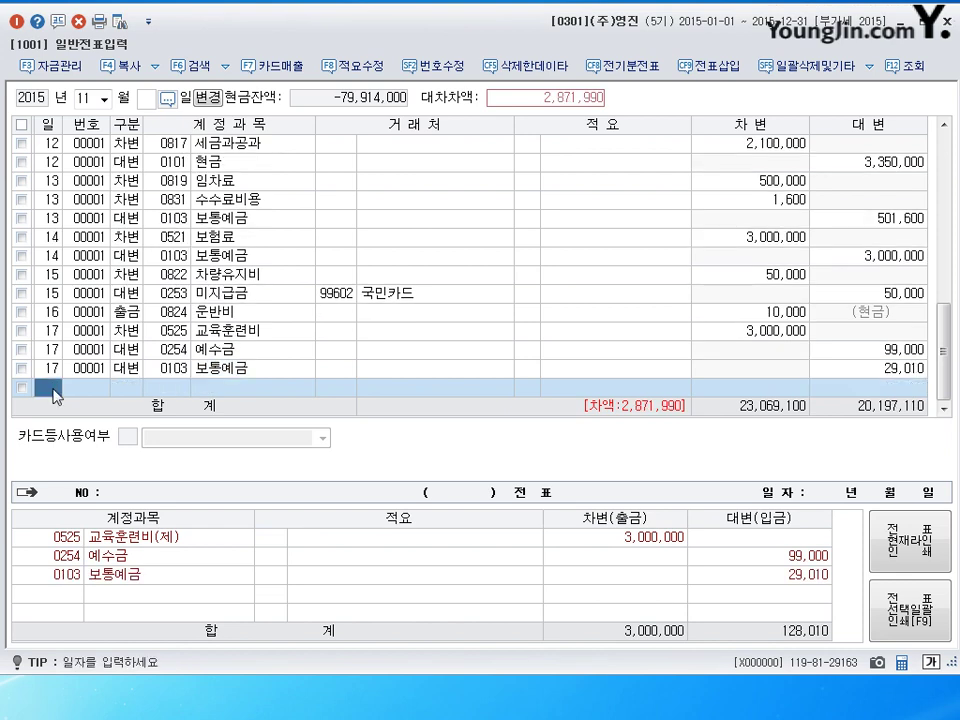
Step: Correct the credit amount of the November 17 보통예금 line to 2,901,000
{"action": "key", "text": "Up"}
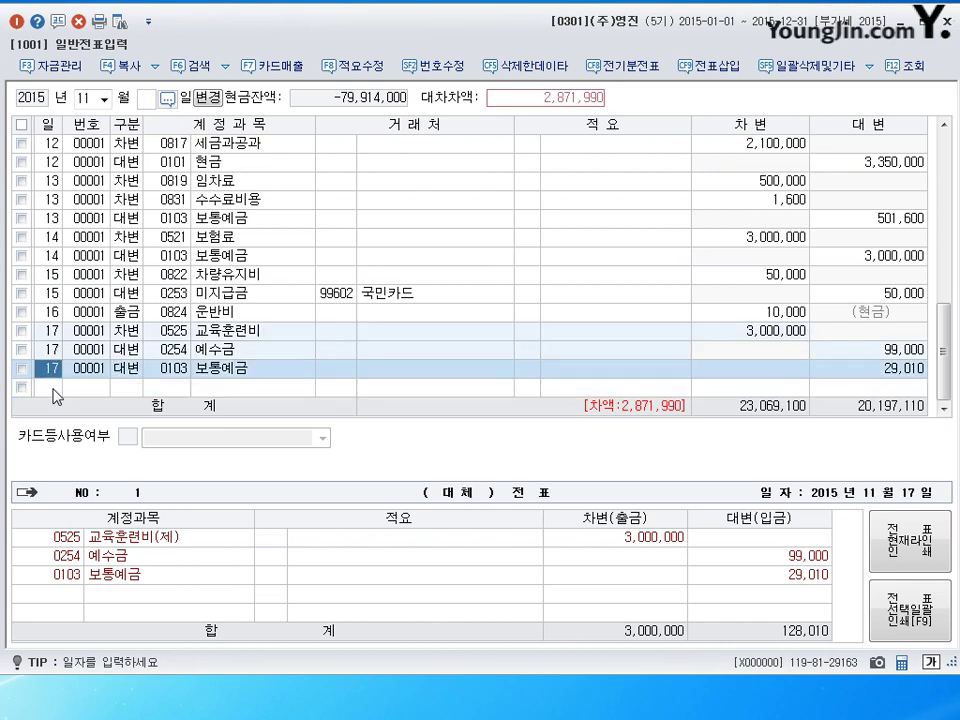
{"action": "left_click", "coordinate": [862, 369]}
{"action": "type", "text": "2901000"}
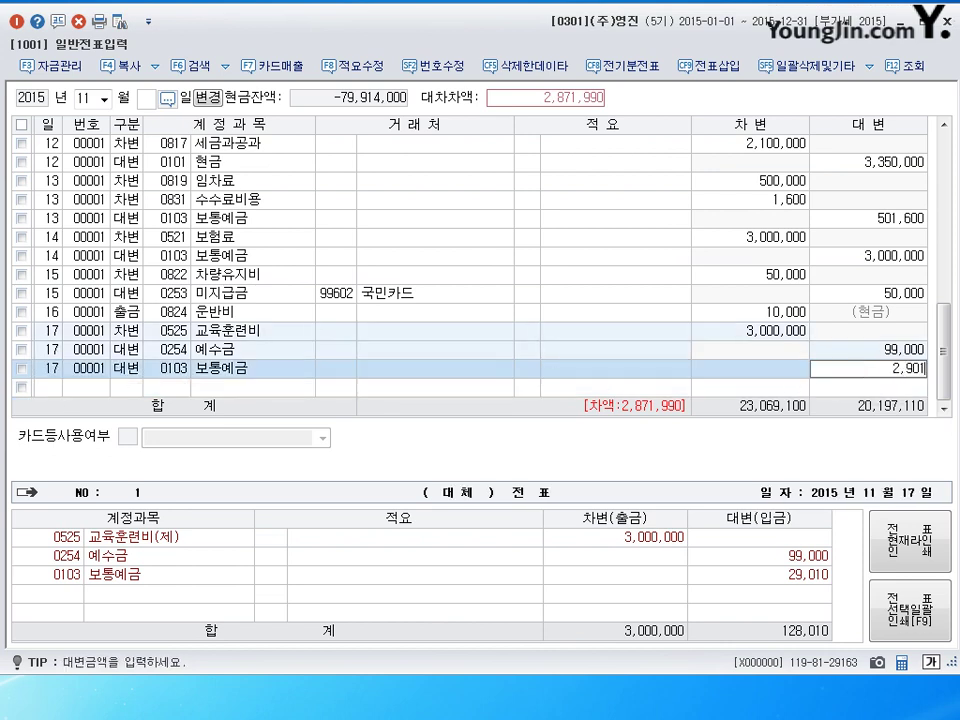
{"action": "key", "text": "Return"}
{"action": "key", "text": "Up"}
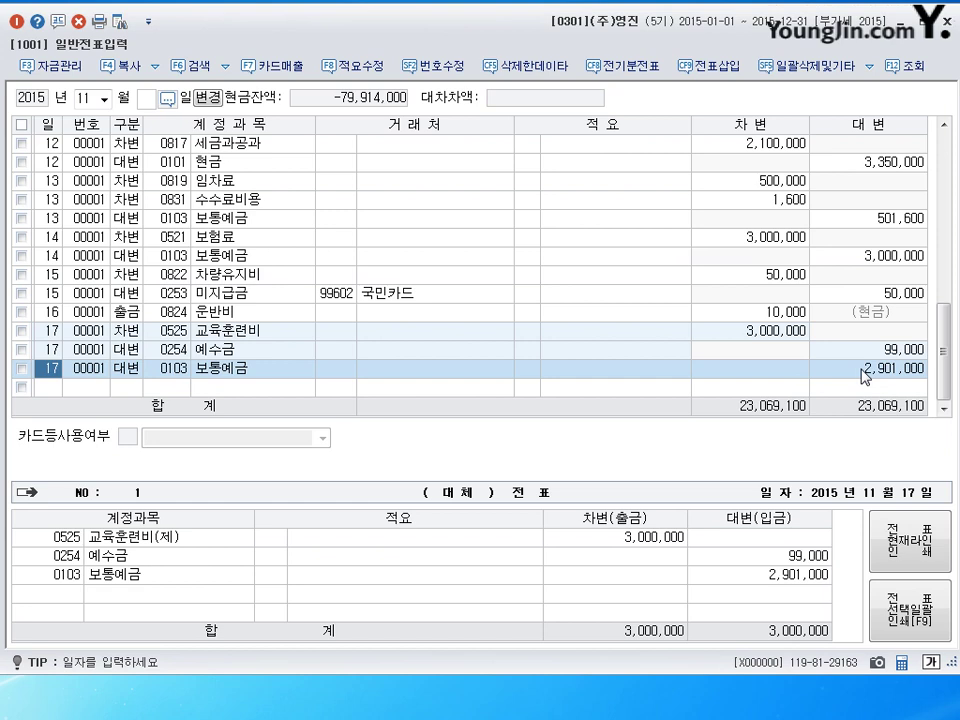
Step: Add a November 18 cash payment (출금) line for account 0826 도서인쇄비 with an amount of 90,000
{"action": "key", "text": "Down"}
{"action": "type", "text": "18"}
{"action": "key", "text": "Return"}
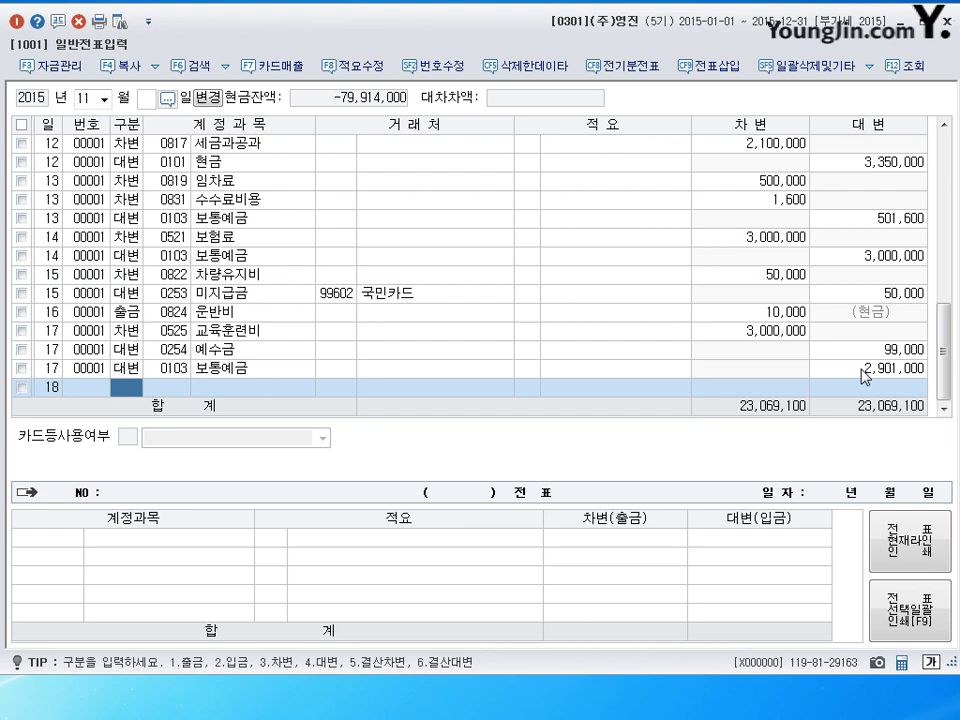
{"action": "type", "text": "1"}
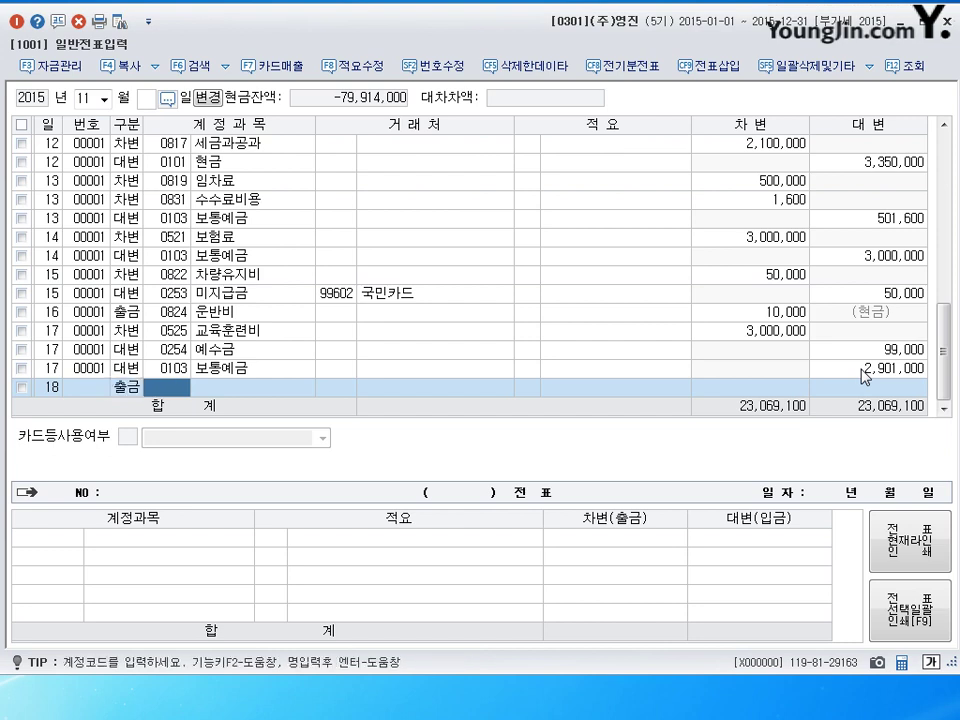
{"action": "type", "text": "826"}
{"action": "key", "text": "Return"}
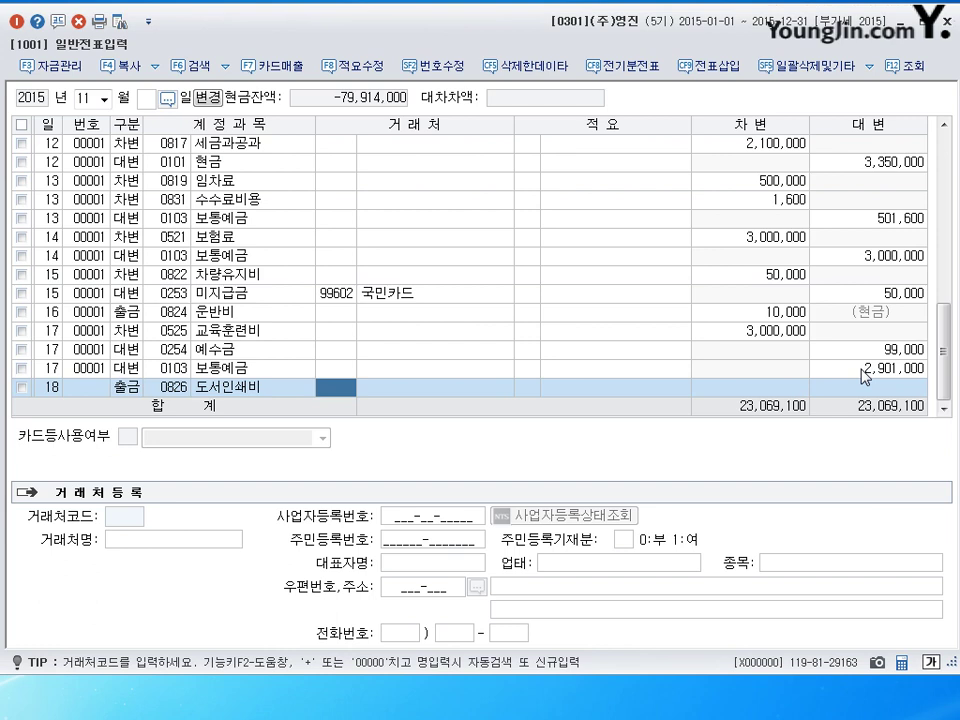
{"action": "key", "text": "Return"}
{"action": "key", "text": "Return"}
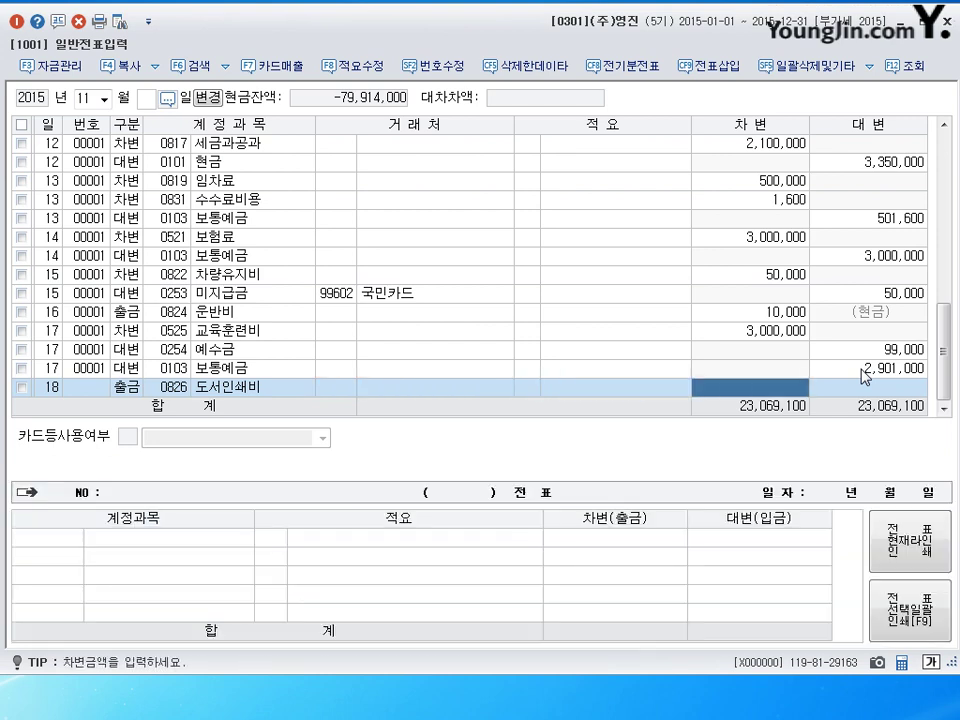
{"action": "type", "text": "900000"}
{"action": "key", "text": "Return"}
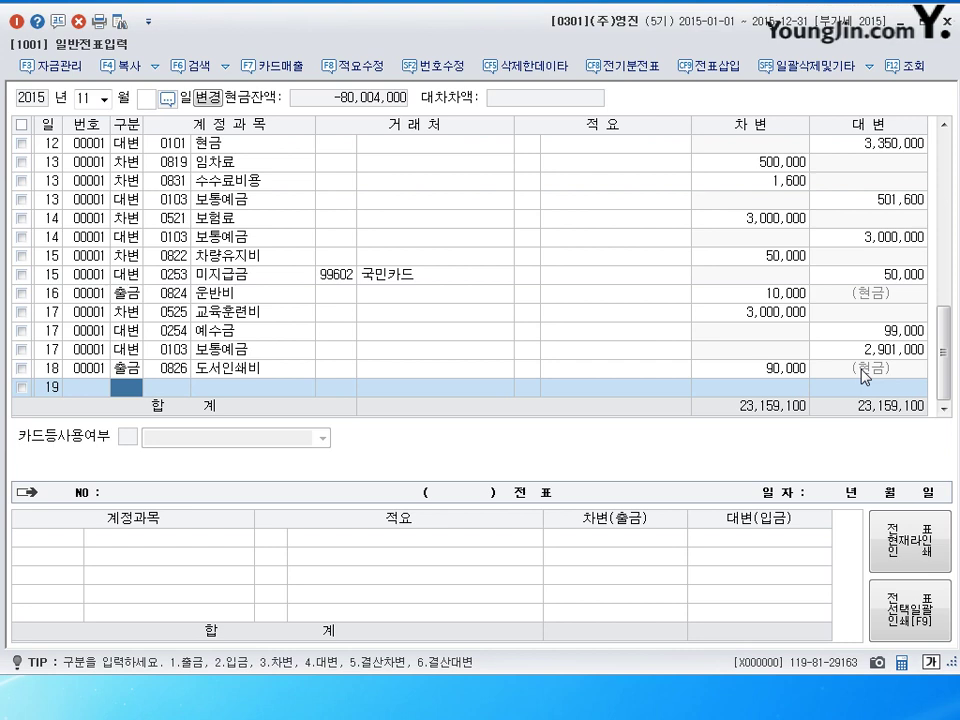
Step: Add a November 19 cash payment (출금) line for account 0830 소모품비 with an amount of 40,000
{"action": "type", "text": "1"}
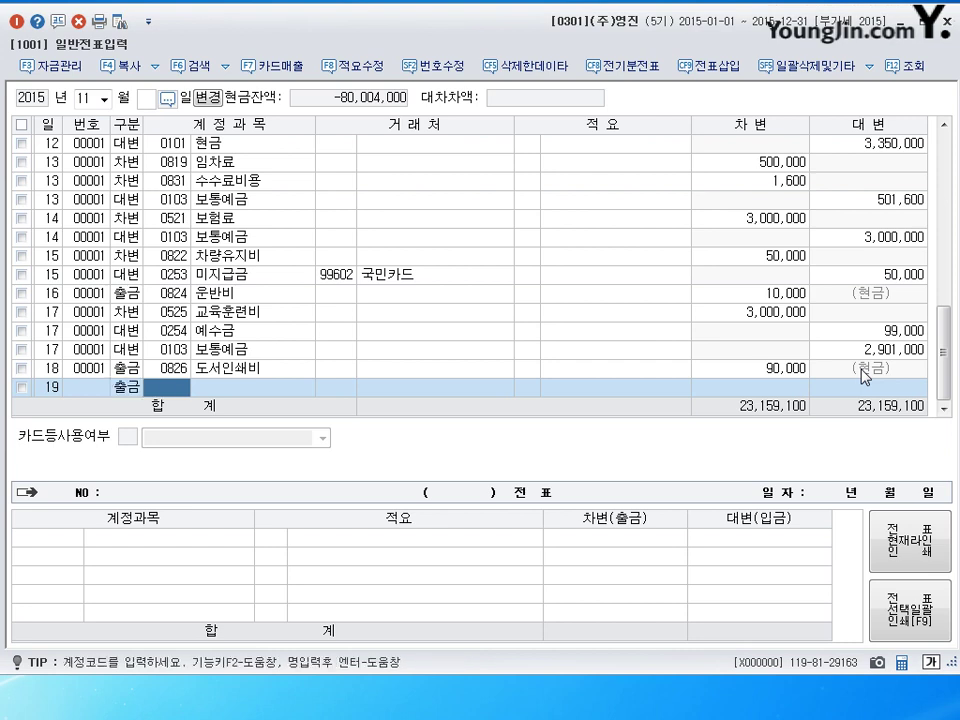
{"action": "type", "text": "830"}
{"action": "key", "text": "Return"}
{"action": "key", "text": "Return"}
{"action": "key", "text": "Return"}
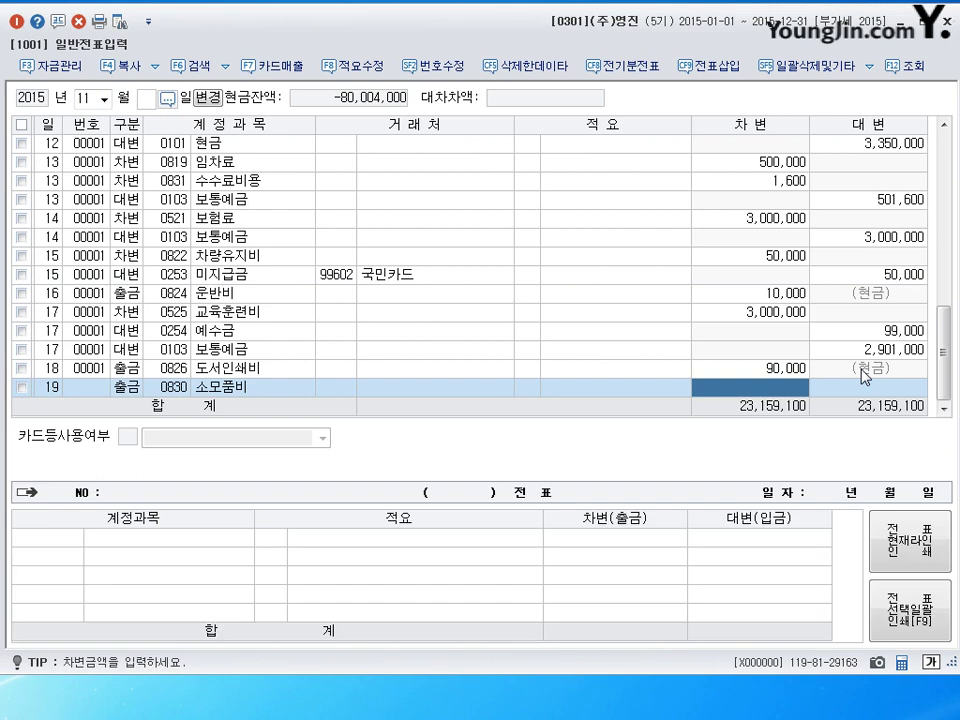
{"action": "type", "text": "400000"}
{"action": "key", "text": "Return"}
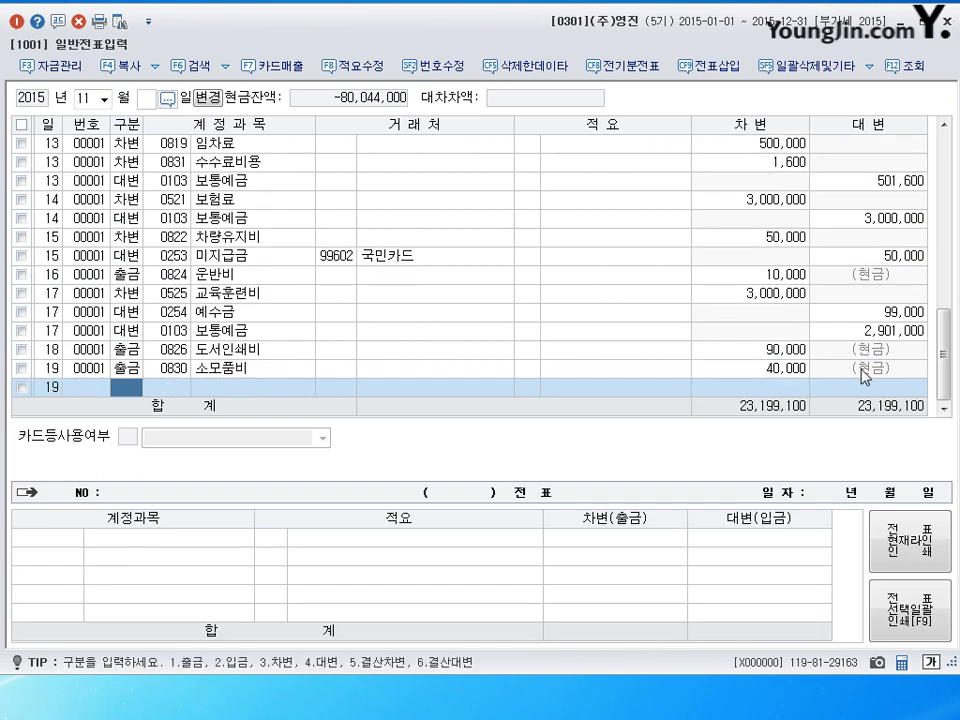
Step: Add a November 20 debit line for account 0831 수수료비용 with an amount of 300,000
{"action": "key", "text": "shift+Tab"}
{"action": "type", "text": "20"}
{"action": "key", "text": "Return"}
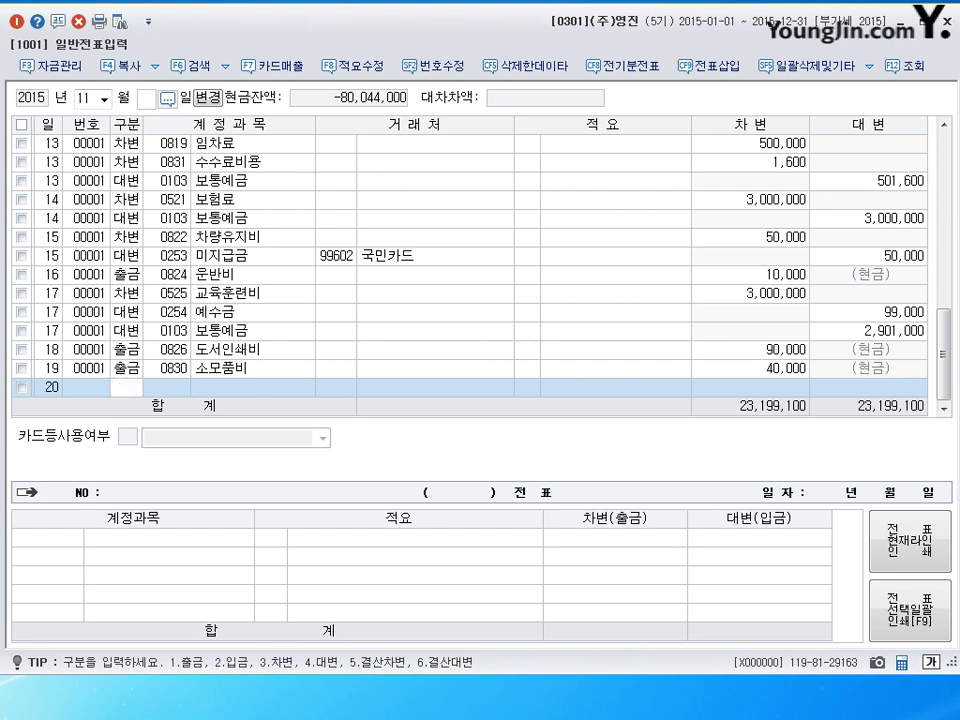
{"action": "type", "text": "3831"}
{"action": "key", "text": "Return"}
{"action": "key", "text": "Return"}
{"action": "key", "text": "Return"}
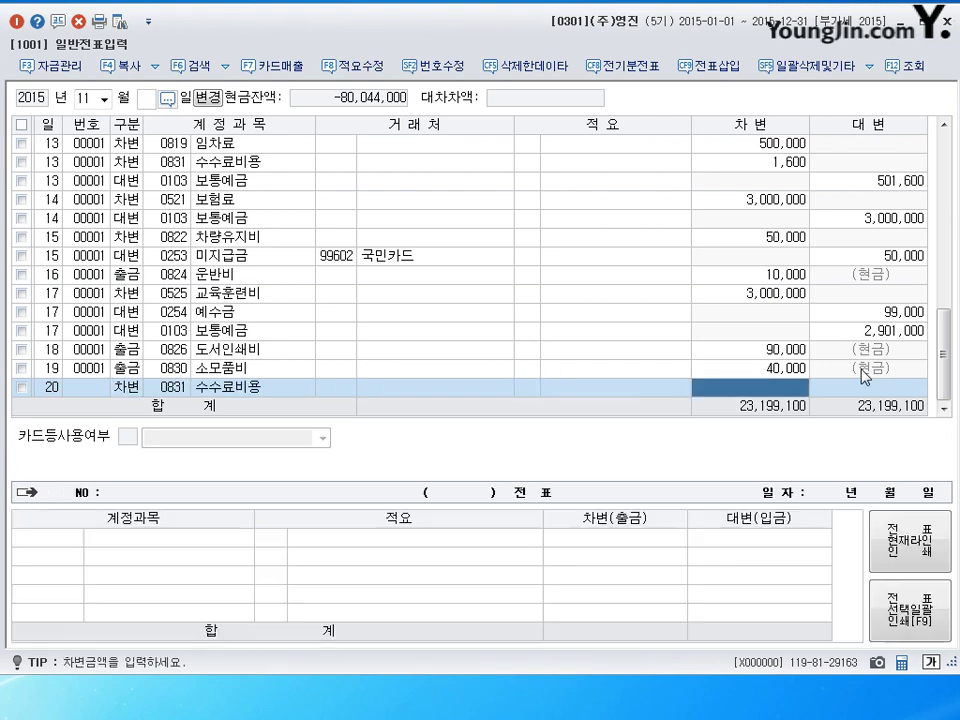
{"action": "type", "text": "3000000"}
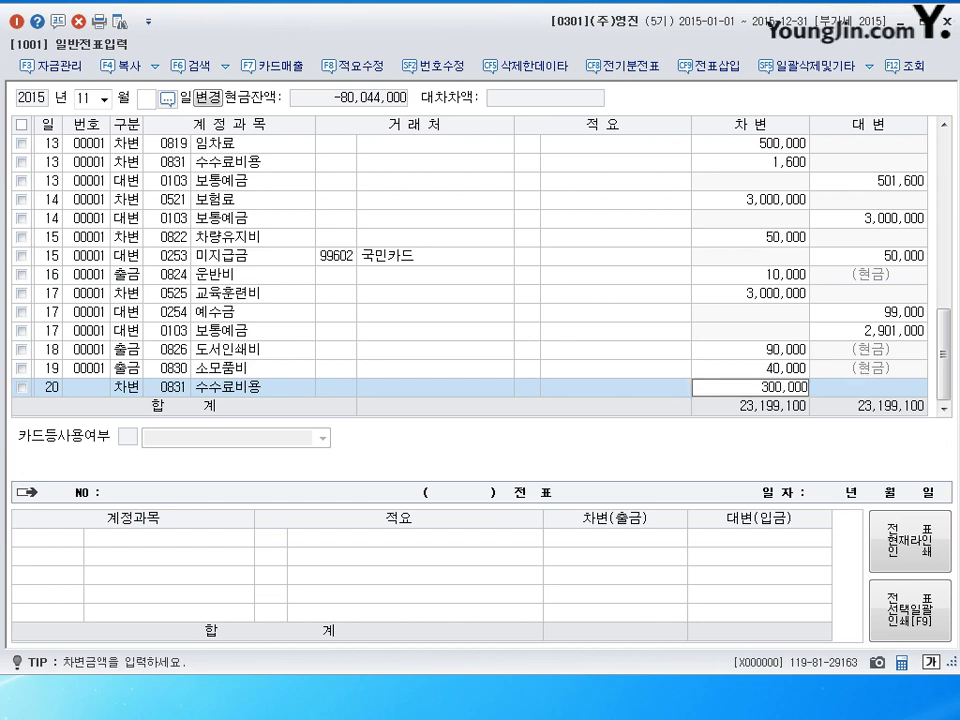
{"action": "key", "text": "Return"}
Step: Add a November 20 credit line for account 0102 당좌예금 and accept the 300,000 credit amount
{"action": "type", "text": "4"}
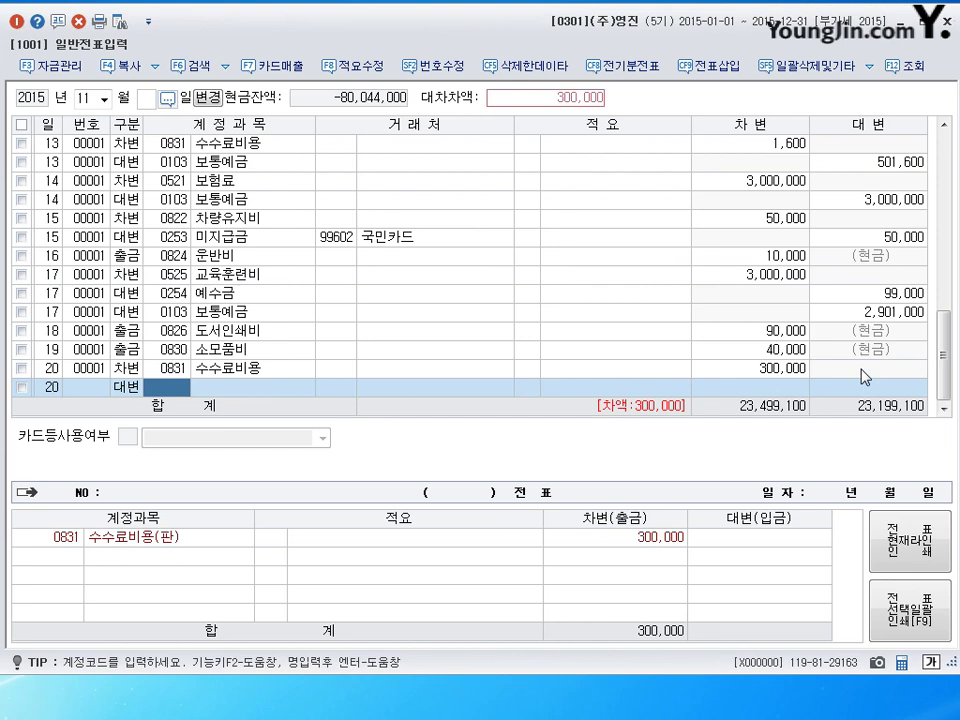
{"action": "type", "text": "102"}
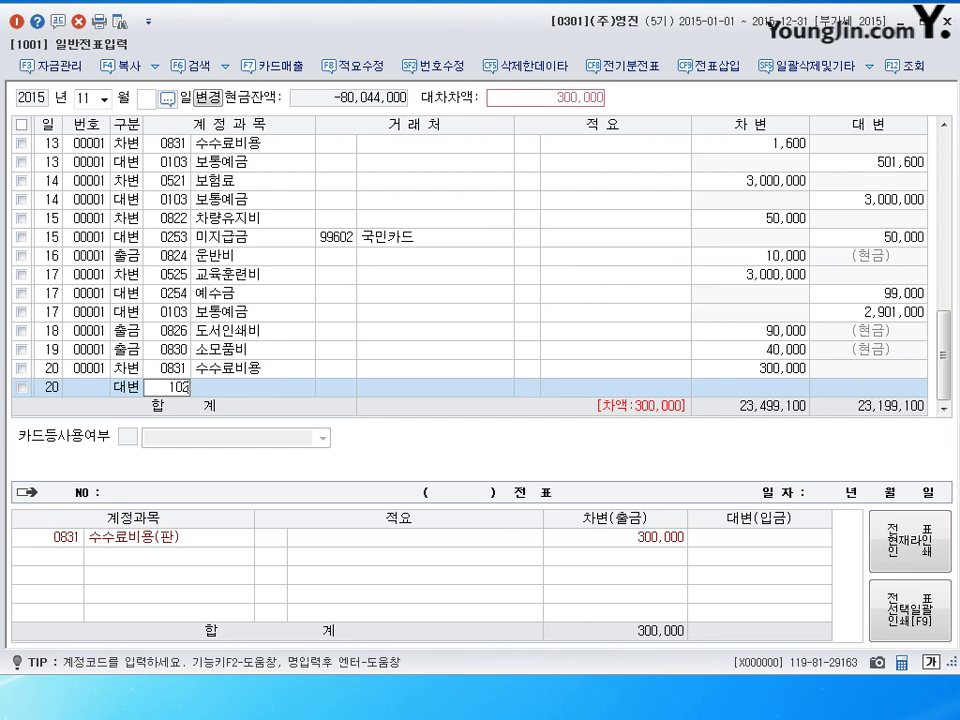
{"action": "key", "text": "Return"}
{"action": "key", "text": "Return"}
{"action": "key", "text": "Return"}
{"action": "key", "text": "Return"}
Step: Add a November 21 debit line for account 0833 광고선전비 with an amount of 5,000,000
{"action": "type", "text": "21"}
{"action": "key", "text": "Return"}
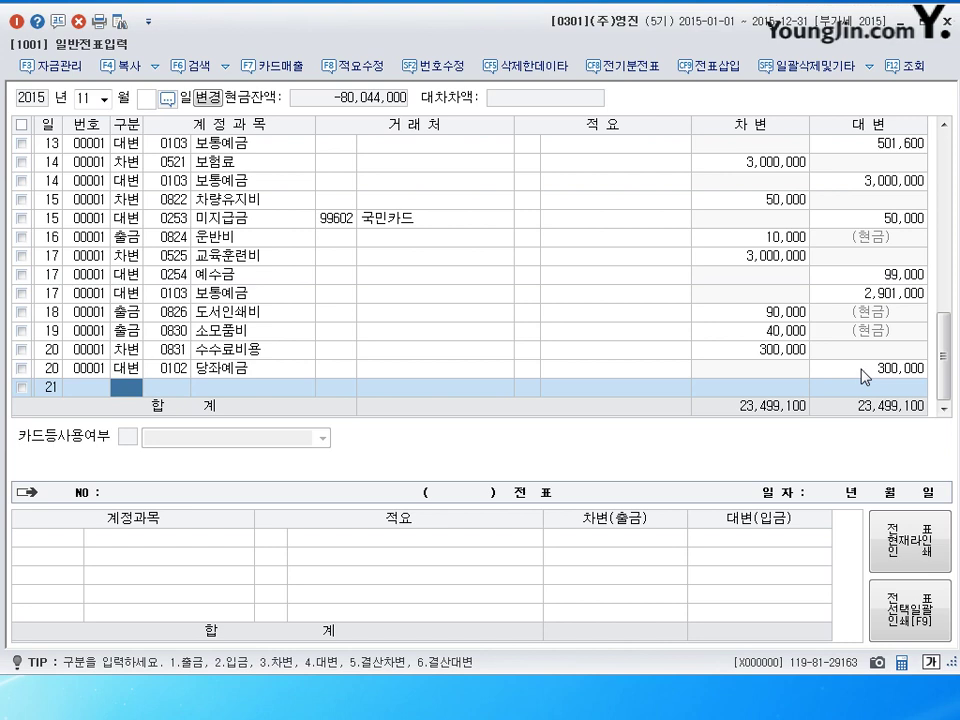
{"action": "type", "text": "3"}
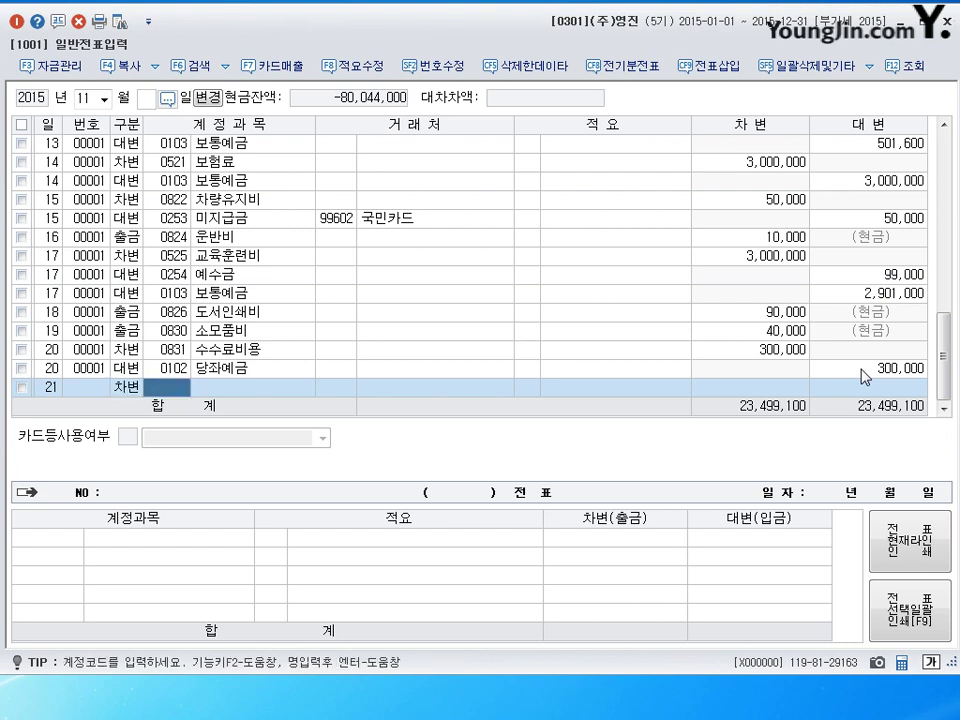
{"action": "type", "text": "833"}
{"action": "key", "text": "Return"}
{"action": "key", "text": "Return"}
{"action": "key", "text": "Return"}
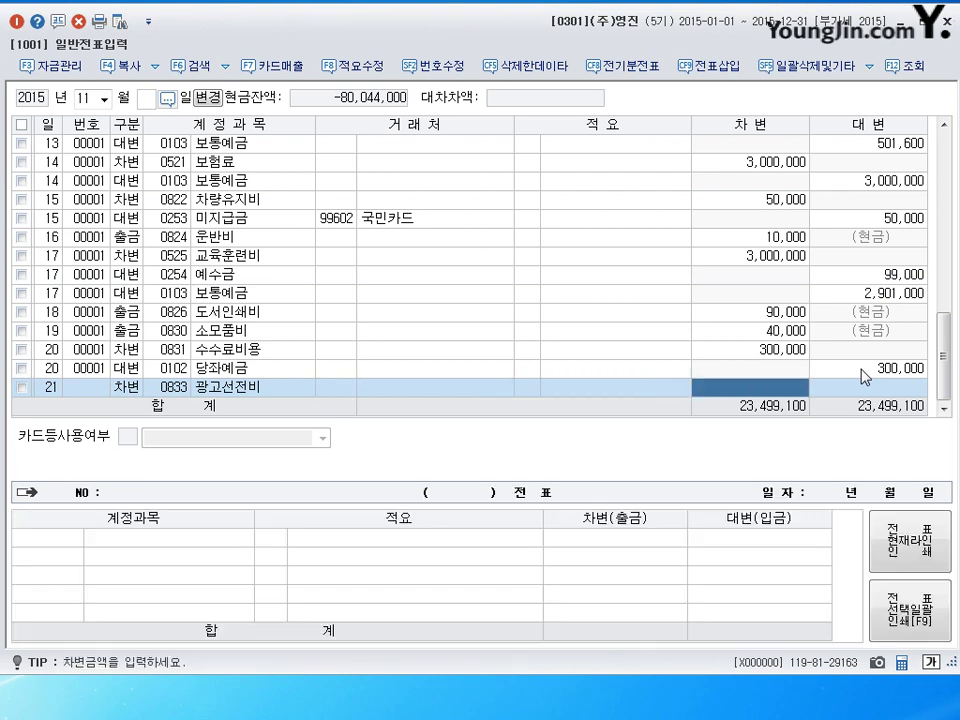
{"action": "type", "text": "5000000"}
{"action": "key", "text": "Return"}
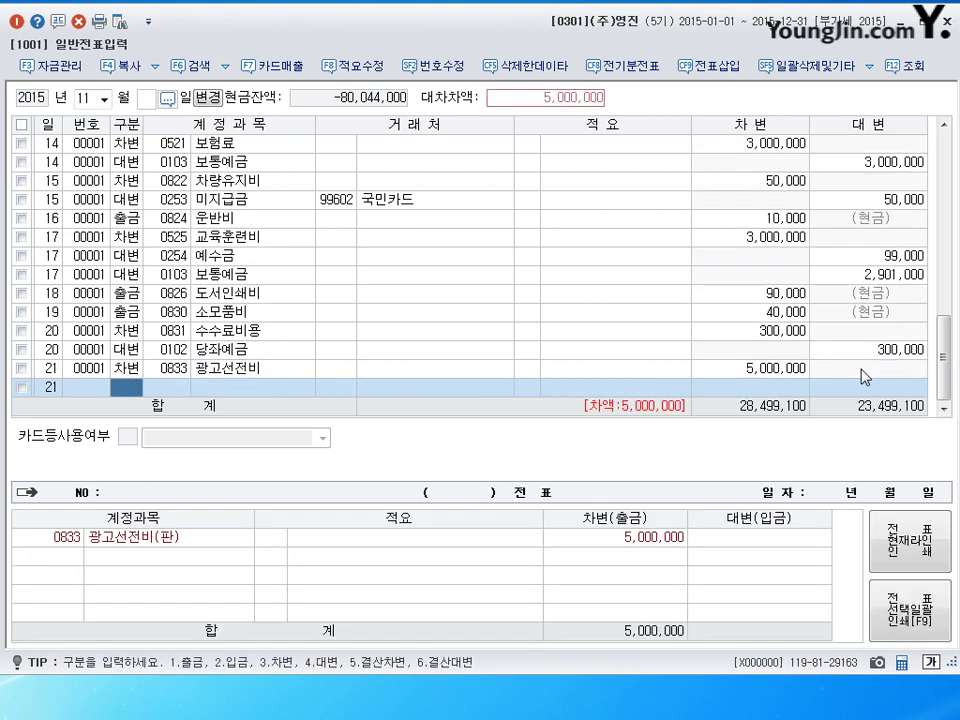
Step: Add a November 21 credit line for account 0102 당좌예금 with an amount of 2,500,000
{"action": "type", "text": "4102"}
{"action": "key", "text": "Return"}
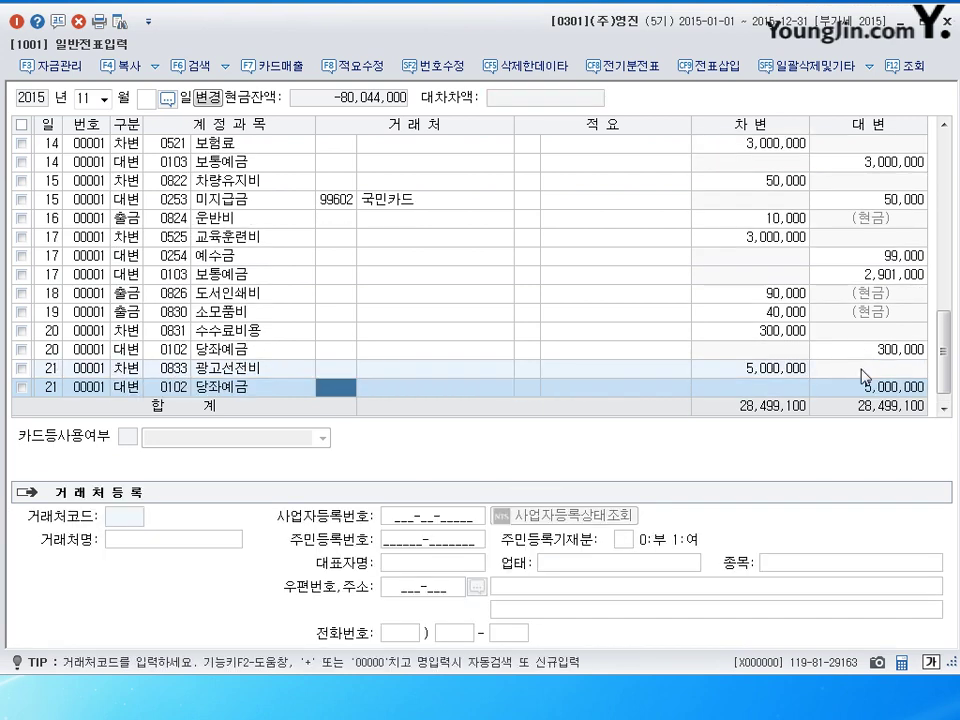
{"action": "key", "text": "Return"}
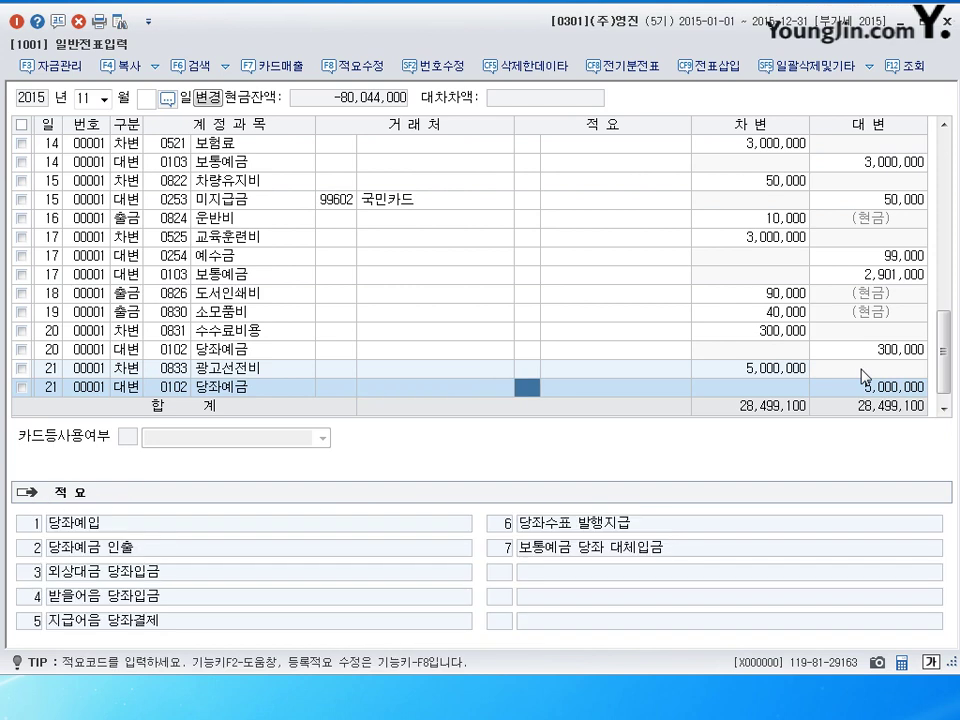
{"action": "key", "text": "Return"}
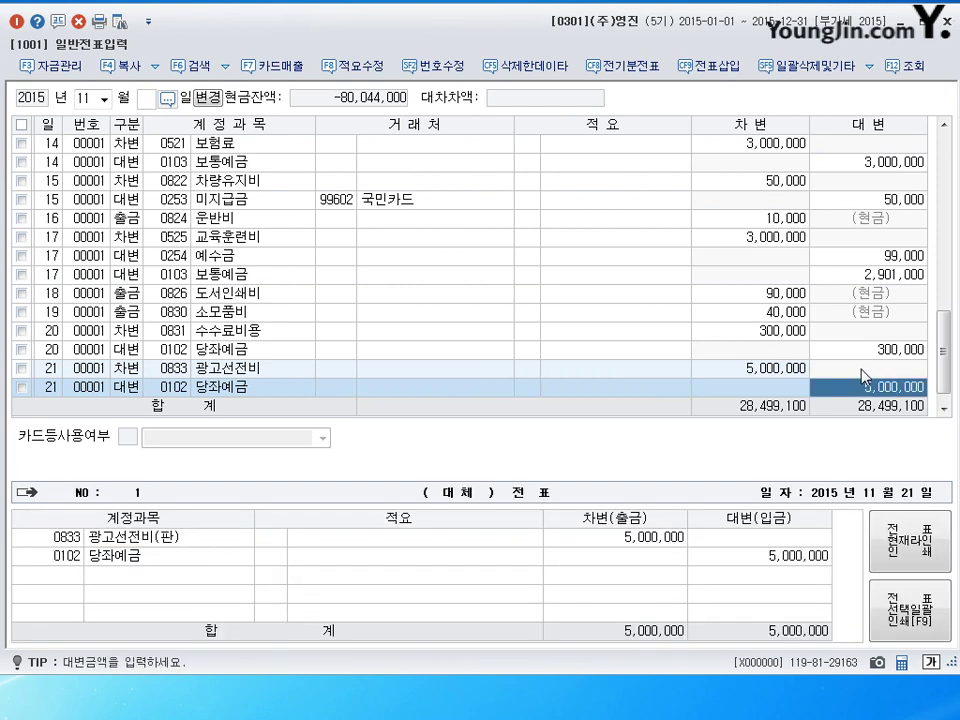
{"action": "type", "text": "2500000"}
{"action": "key", "text": "Return"}
Step: Add a November 21 credit line for account 0253 미지급금 with trading partner (주)일신산업 and accept the 2,500,000 amount
{"action": "type", "text": "4"}
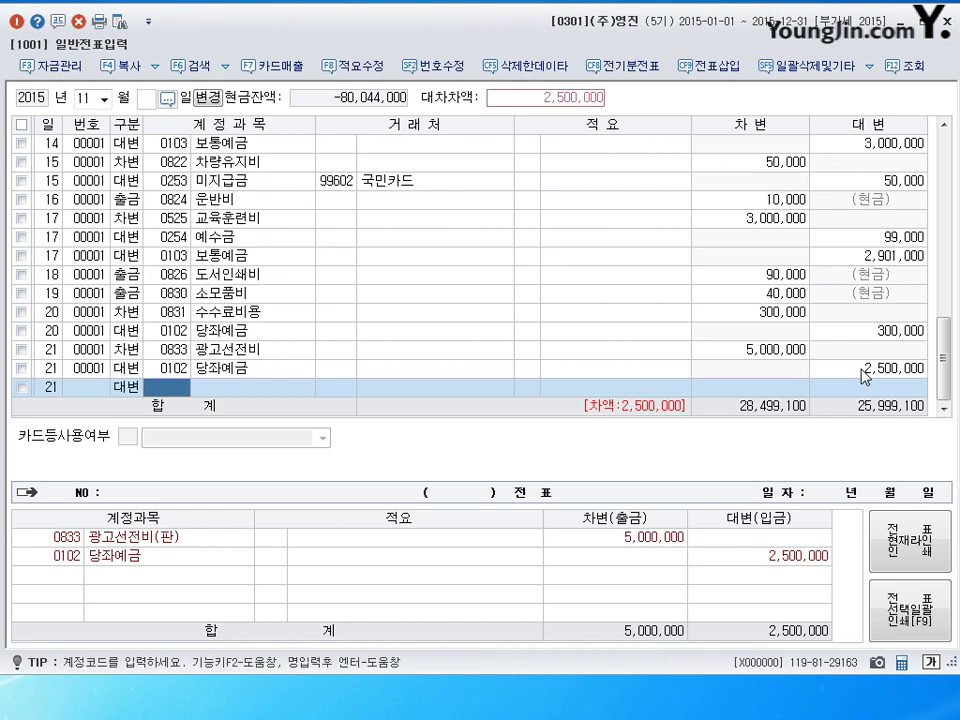
{"action": "type", "text": "253"}
{"action": "key", "text": "Return"}
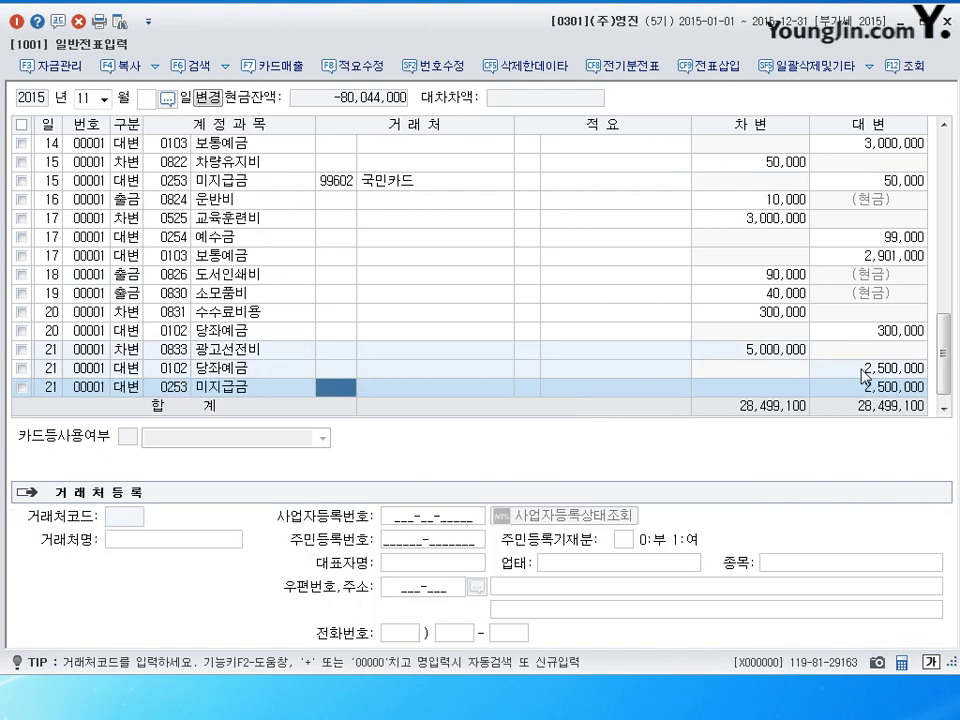
{"action": "type", "text": "일소"}
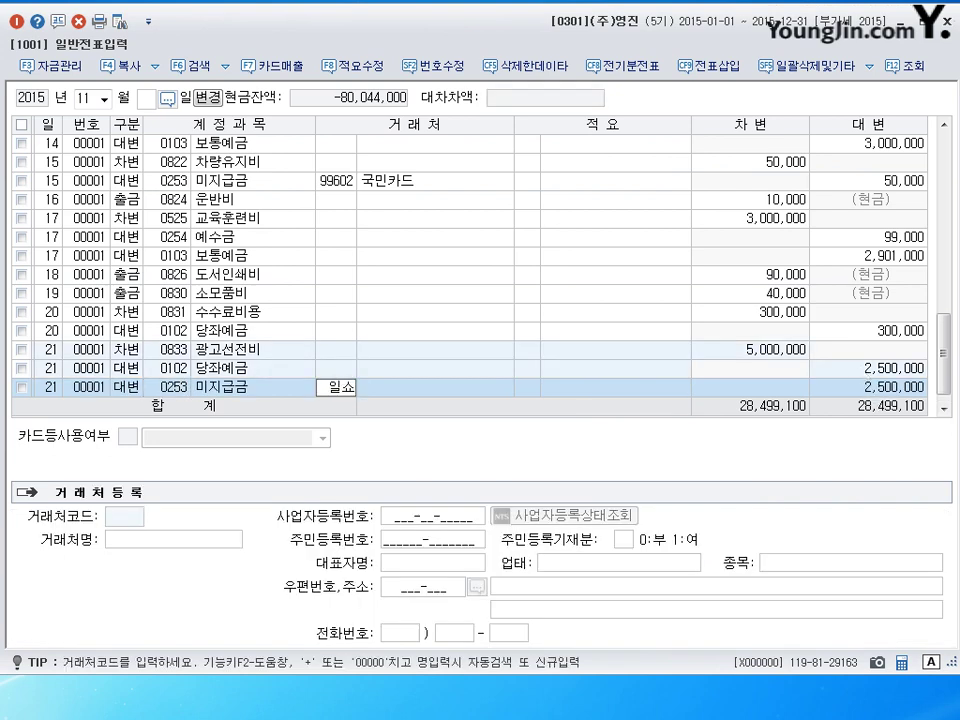
{"action": "key", "text": "BackSpace"}
{"action": "type", "text": "ㅣㄴ"}
{"action": "key", "text": "Return"}
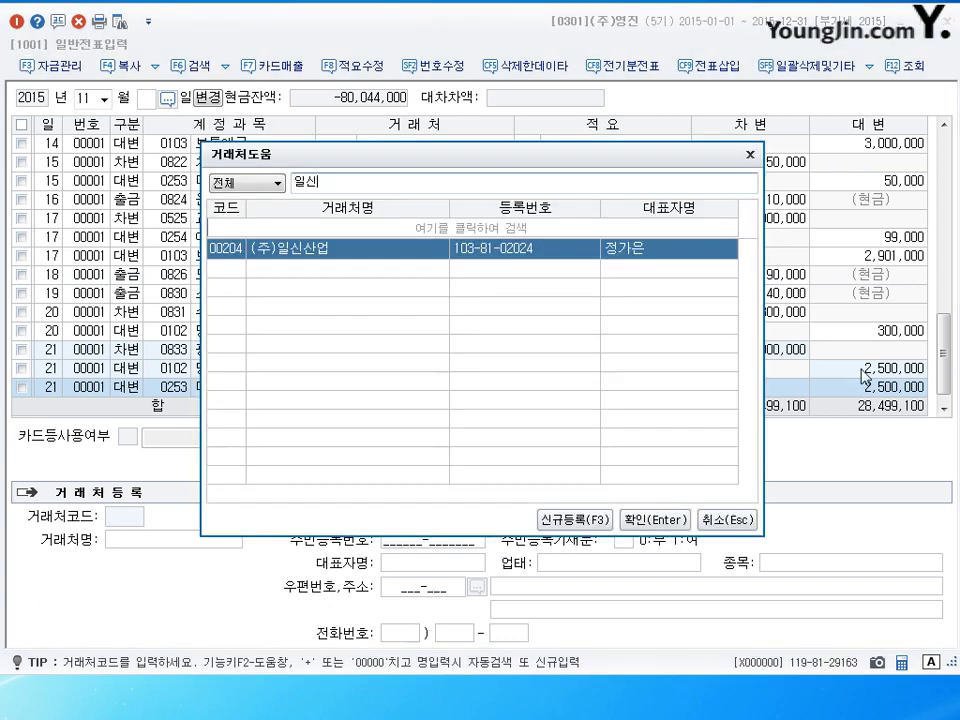
{"action": "key", "text": "Return"}
{"action": "key", "text": "Return"}
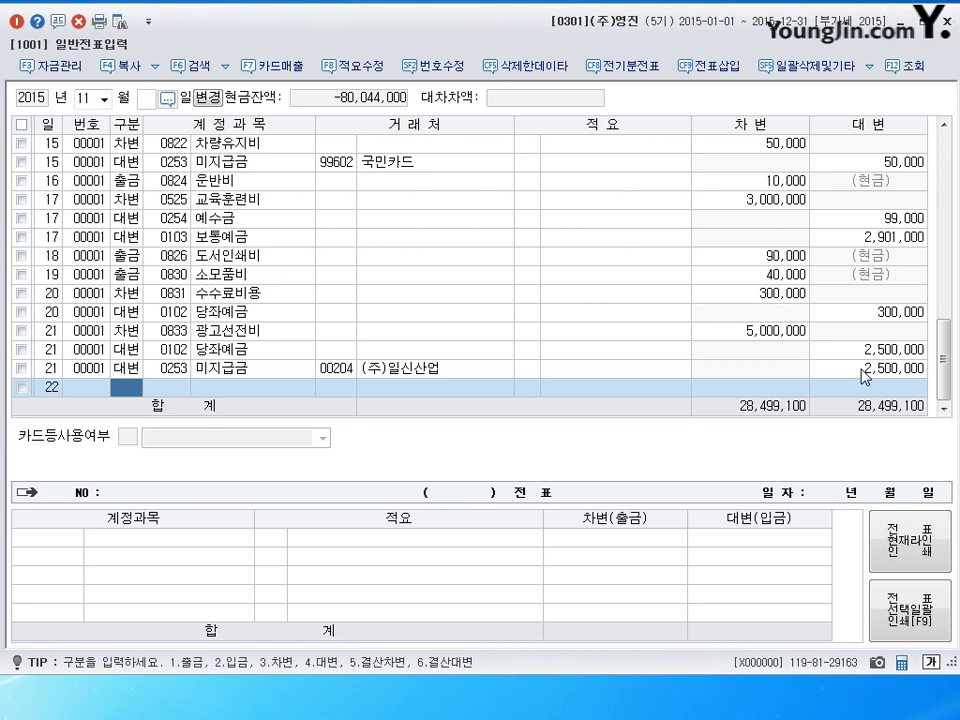
Step: Add a November 22 cash receipt (입금) line for account 0903 배당금수익 with an amount of 670,000
{"action": "type", "text": "2"}
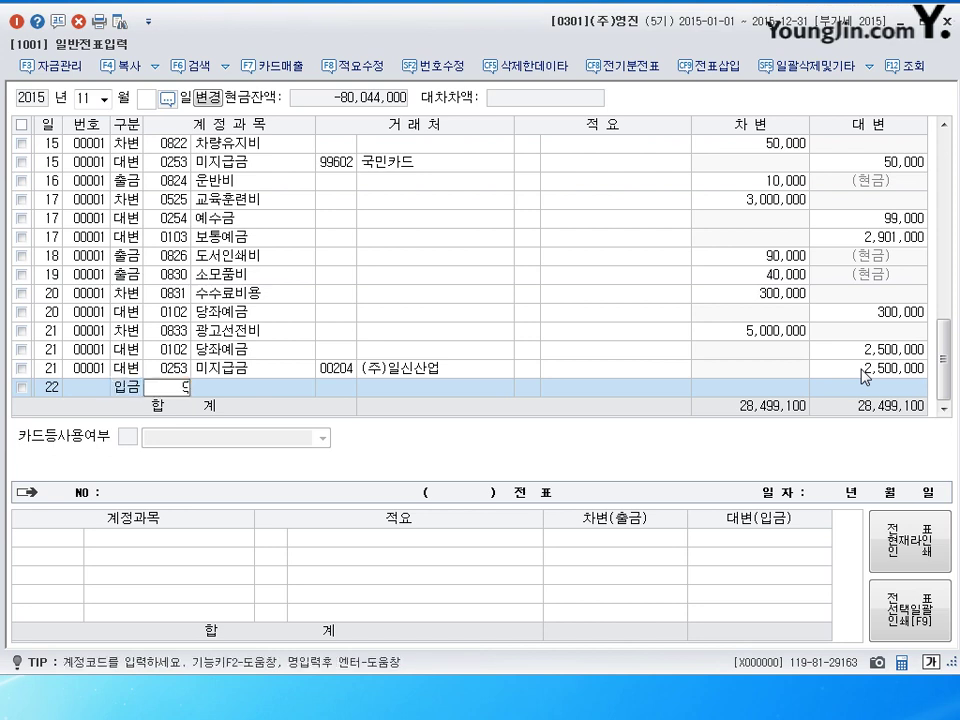
{"action": "type", "text": "0903"}
{"action": "key", "text": "Return"}
{"action": "key", "text": "Return"}
{"action": "key", "text": "Return"}
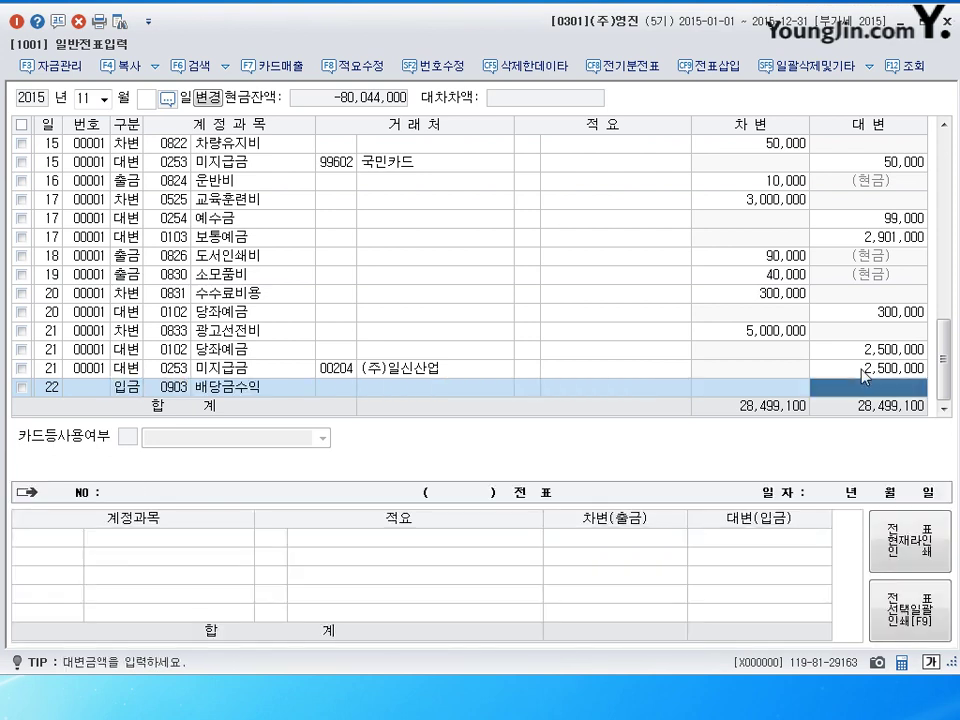
{"action": "type", "text": "6700000"}
{"action": "key", "text": "Return"}
Step: Add a November 23 debit line for account 0103 보통예금 with an amount of 7,000,000
{"action": "type", "text": "23"}
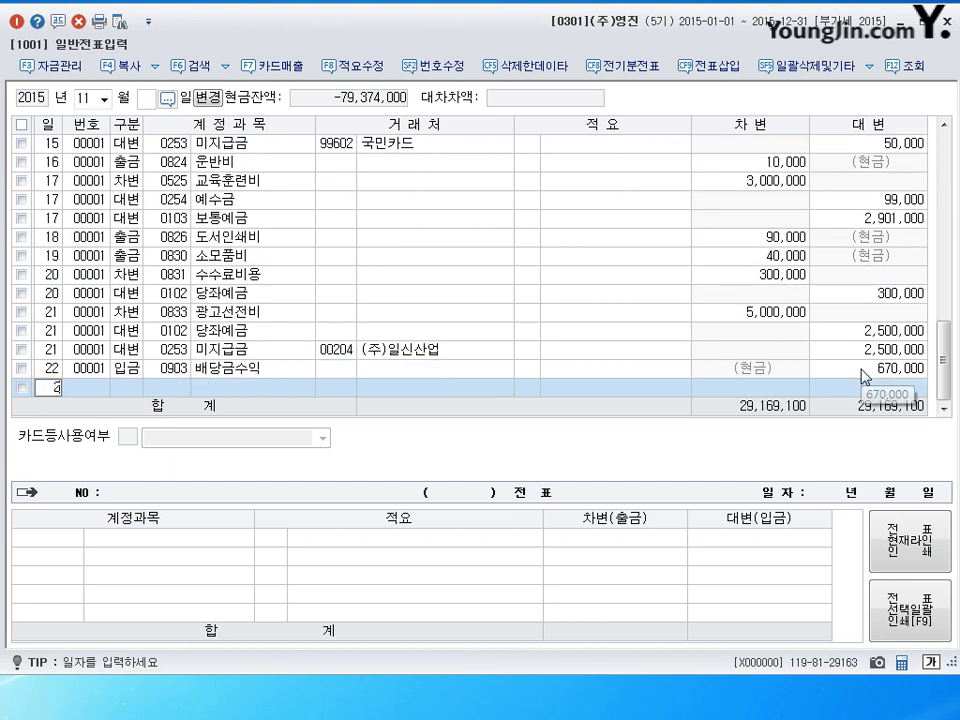
{"action": "key", "text": "Return"}
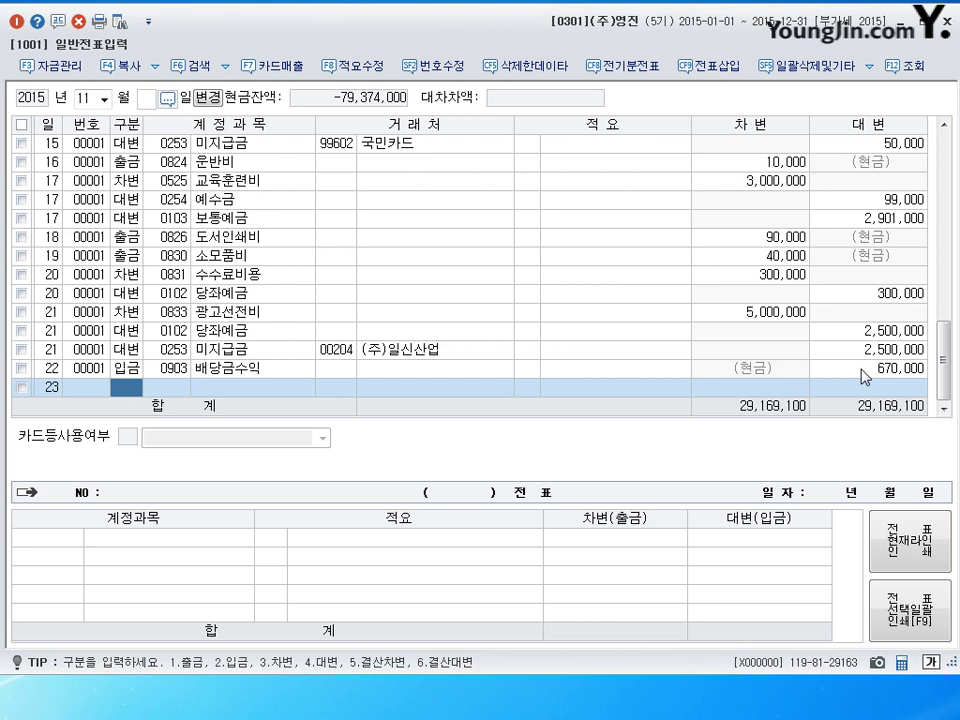
{"action": "type", "text": "3"}
{"action": "key", "text": "Return"}
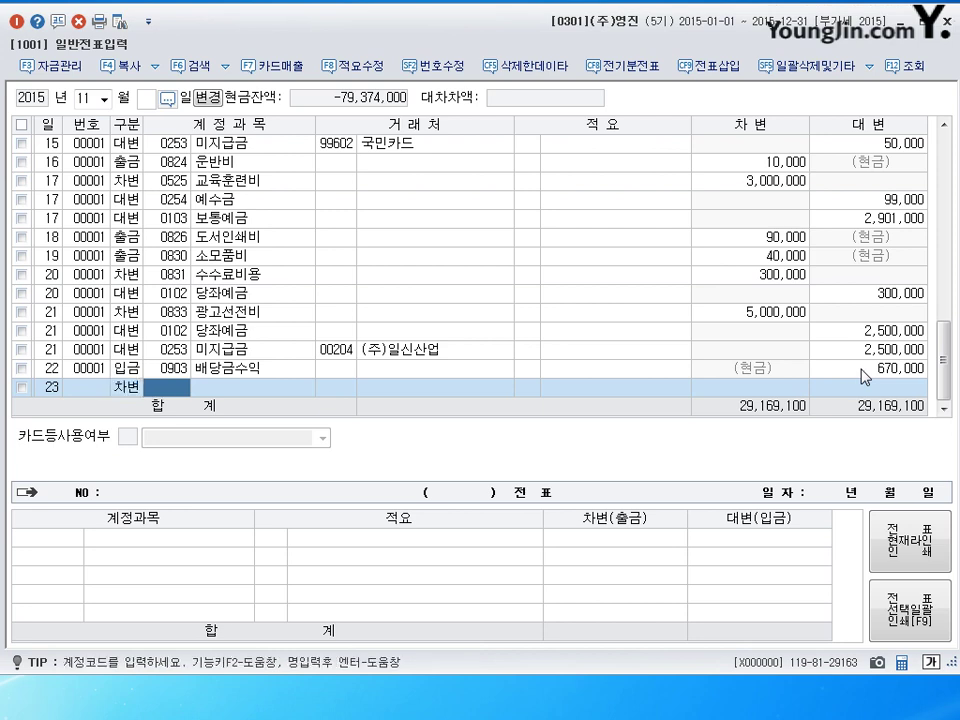
{"action": "type", "text": "103"}
{"action": "key", "text": "Return"}
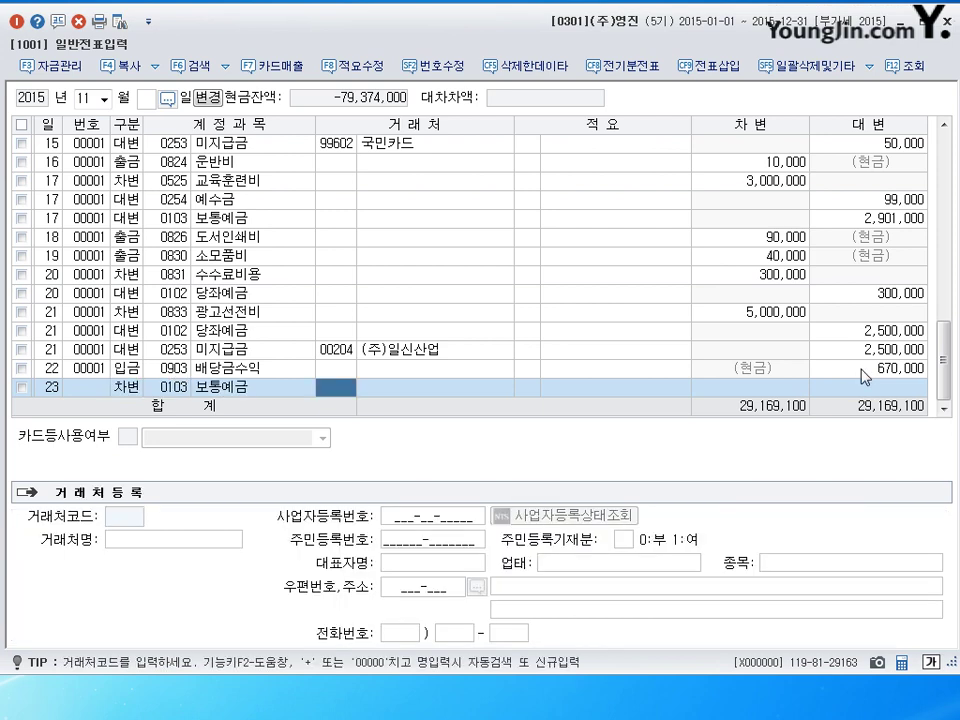
{"action": "key", "text": "Return"}
{"action": "key", "text": "Return"}
{"action": "type", "text": "7000000"}
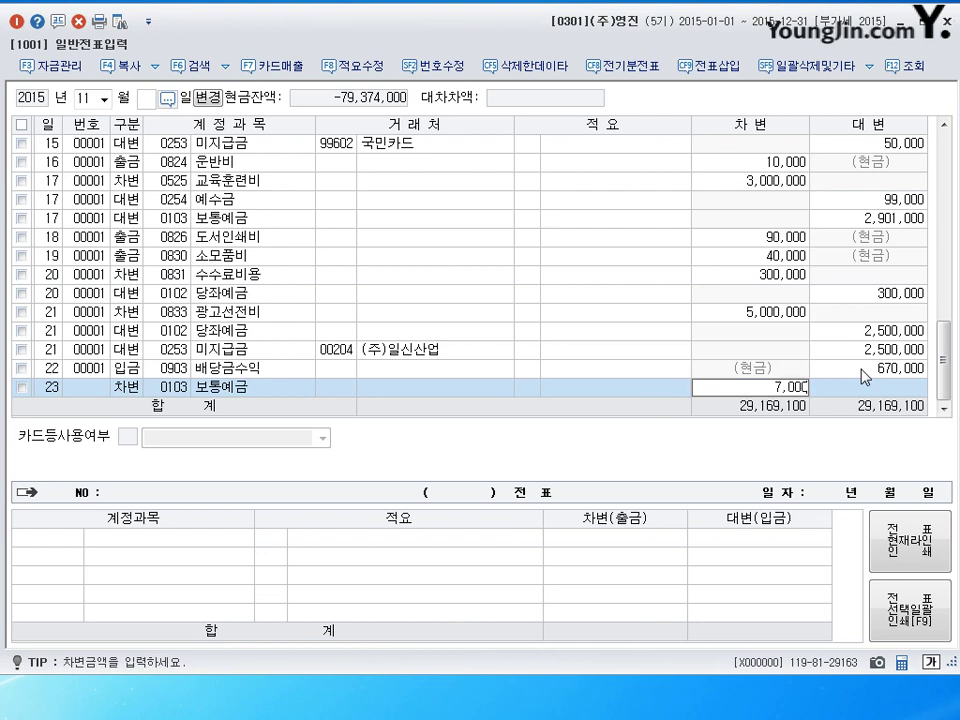
{"action": "key", "text": "Return"}
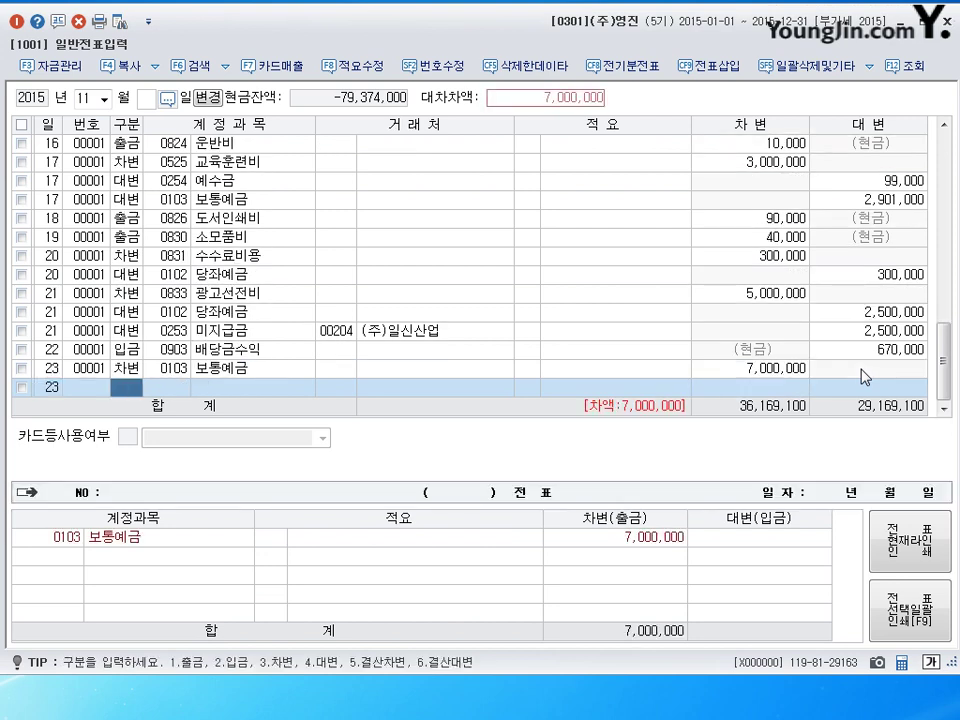
Step: Add a November 23 credit line for account 0919 보험금수익 and accept the 7,000,000 credit amount
{"action": "type", "text": "4"}
{"action": "key", "text": "Return"}
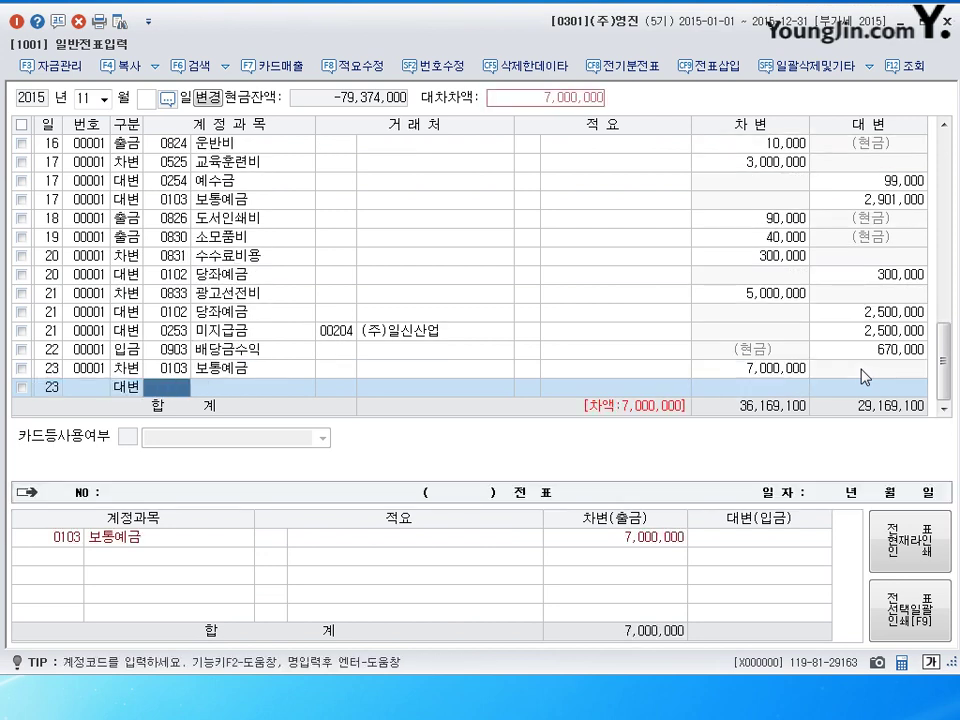
{"action": "type", "text": "0919"}
{"action": "key", "text": "Return"}
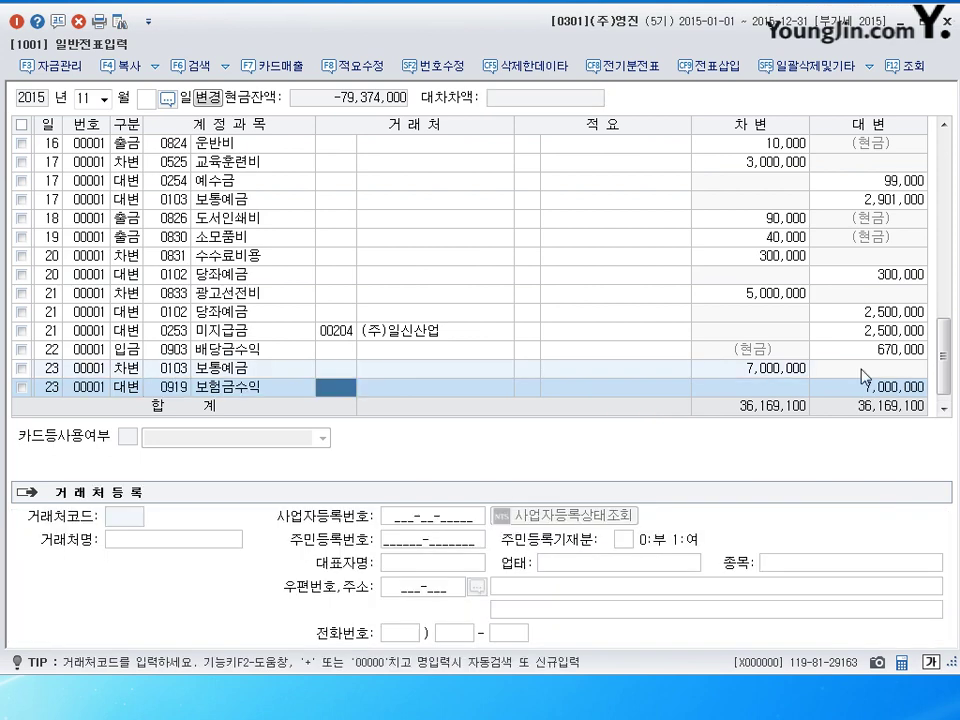
{"action": "key", "text": "Return"}
{"action": "key", "text": "Return"}
{"action": "key", "text": "Return"}
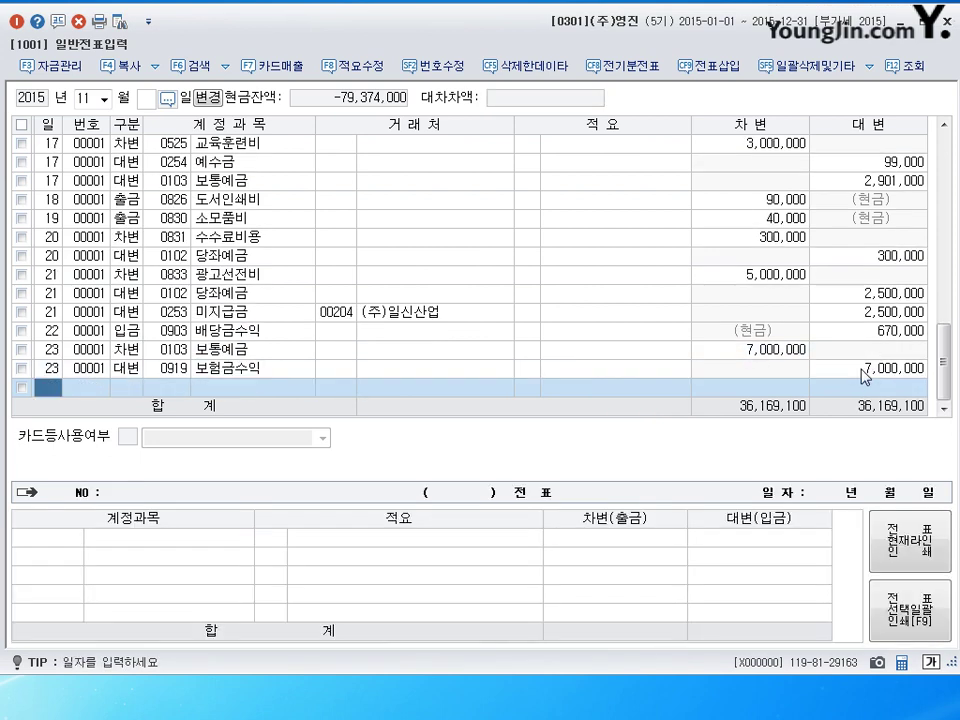
Step: Add a November 24 debit line for account 0201 토지 with an amount of 30,000,000
{"action": "type", "text": "24"}
{"action": "key", "text": "Return"}
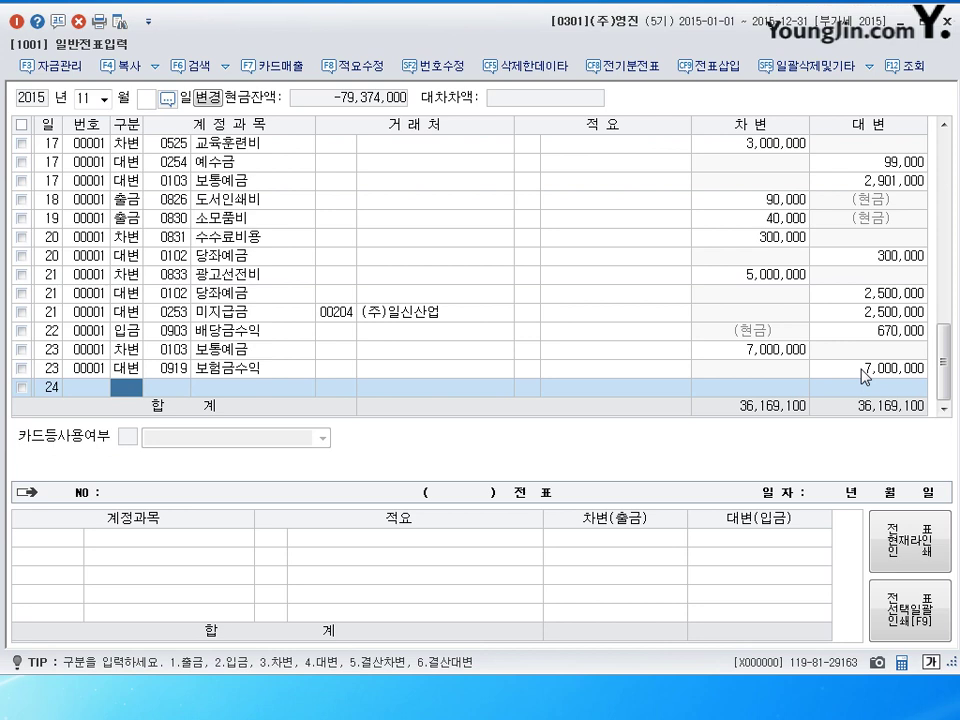
{"action": "type", "text": "3"}
{"action": "key", "text": "Return"}
{"action": "type", "text": "0201"}
{"action": "key", "text": "Return"}
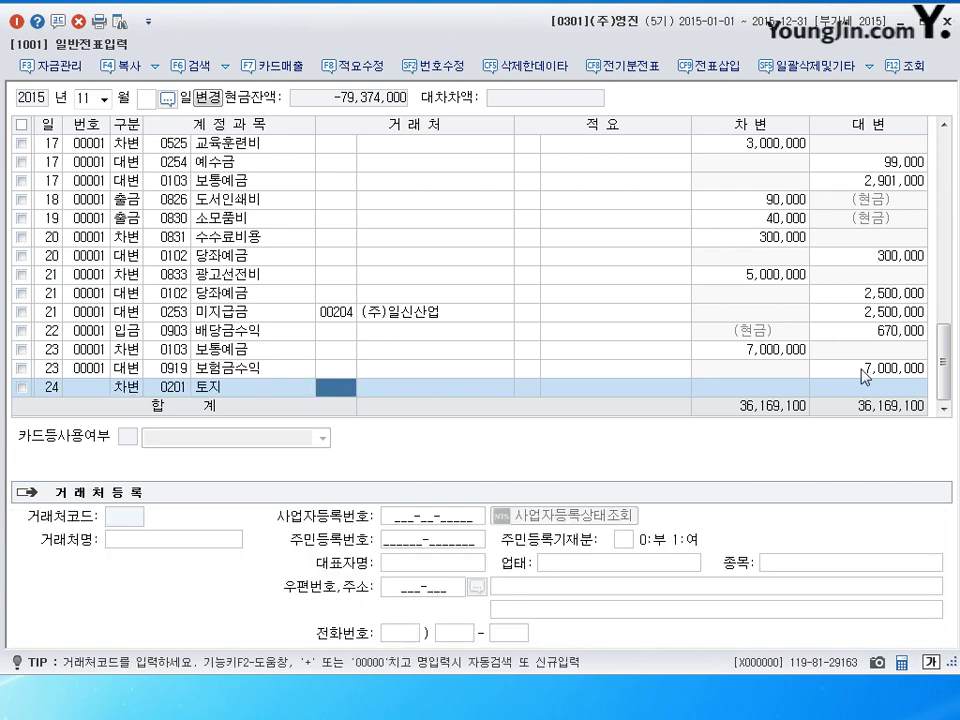
{"action": "key", "text": "Return"}
{"action": "key", "text": "Return"}
{"action": "type", "text": "30000000"}
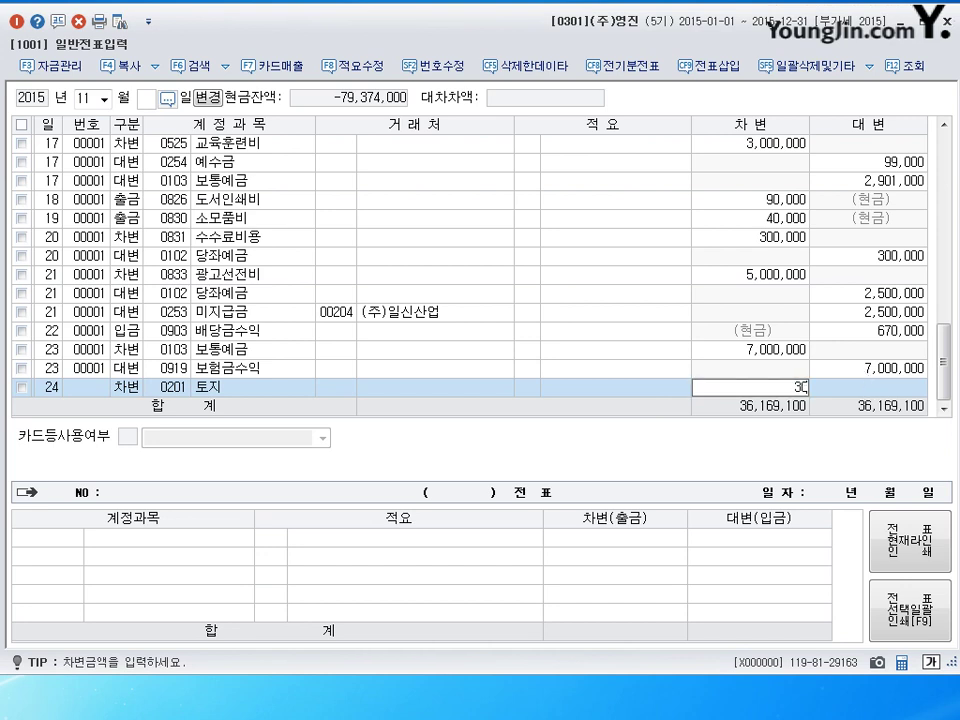
{"action": "key", "text": "Return"}
Step: Add a November 24 credit line for account 0917 자산수증이익 and accept the 30,000,000 credit amount
{"action": "type", "text": "4"}
{"action": "key", "text": "Return"}
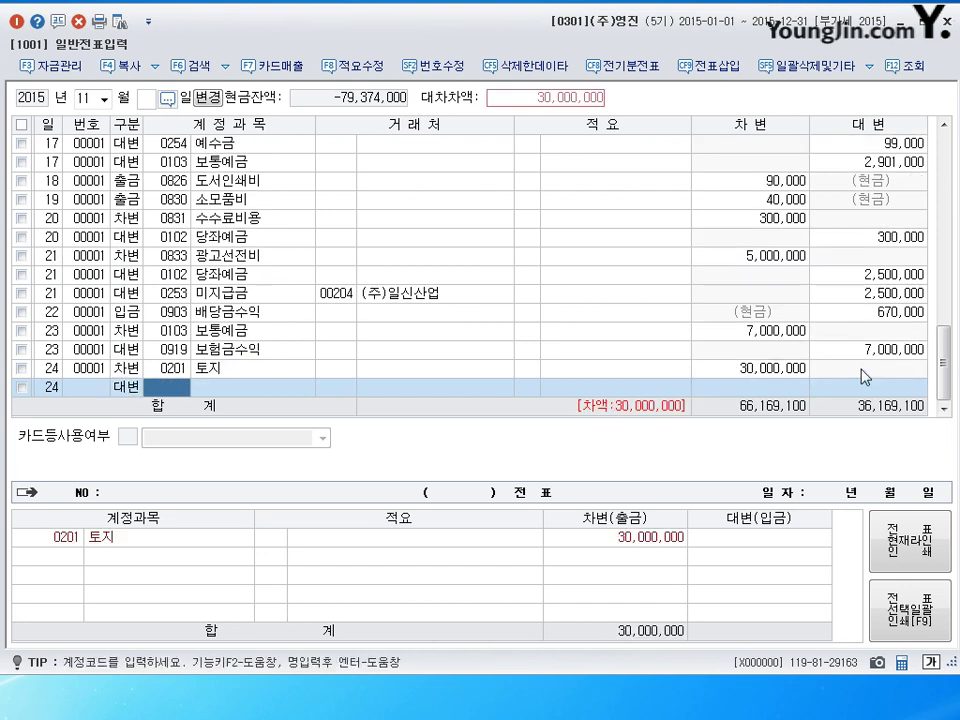
{"action": "type", "text": "0917"}
{"action": "key", "text": "Return"}
{"action": "key", "text": "Return"}
{"action": "key", "text": "Return"}
{"action": "key", "text": "Return"}
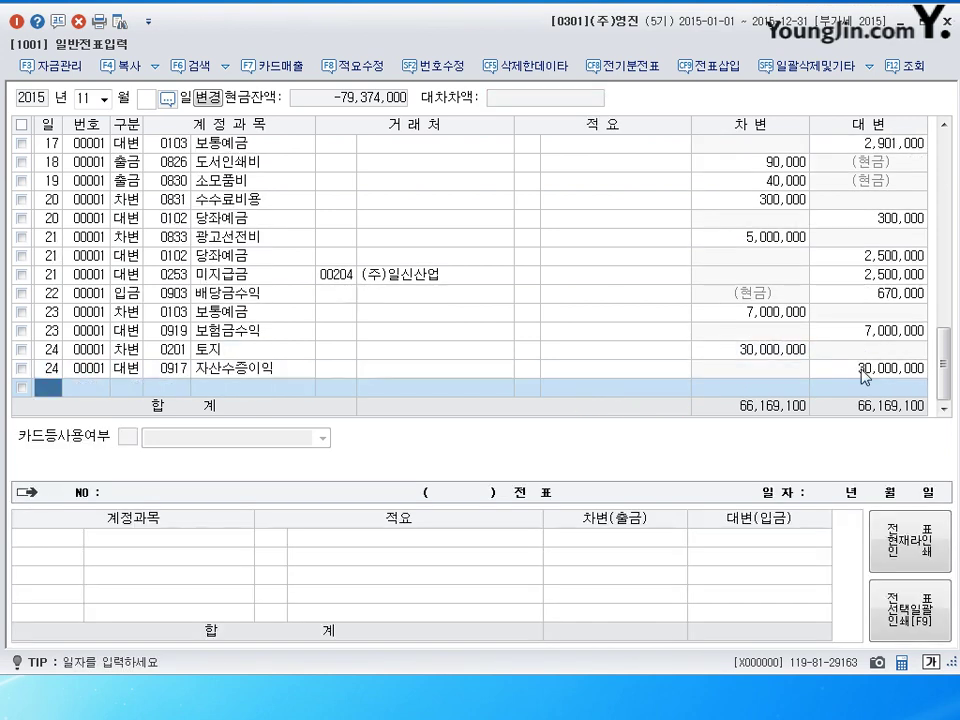
Step: Start a November 25 debit line for account 0253 미지급금 with (주)테크피아 as the trading partner
{"action": "type", "text": "25"}
{"action": "key", "text": "Return"}
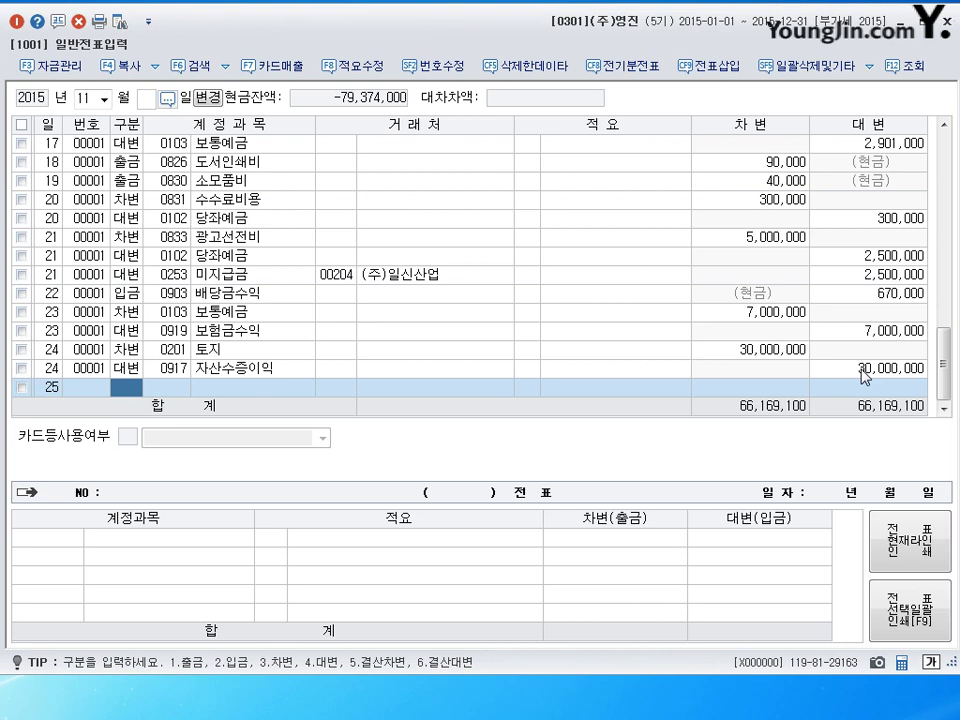
{"action": "type", "text": "3253"}
{"action": "key", "text": "Return"}
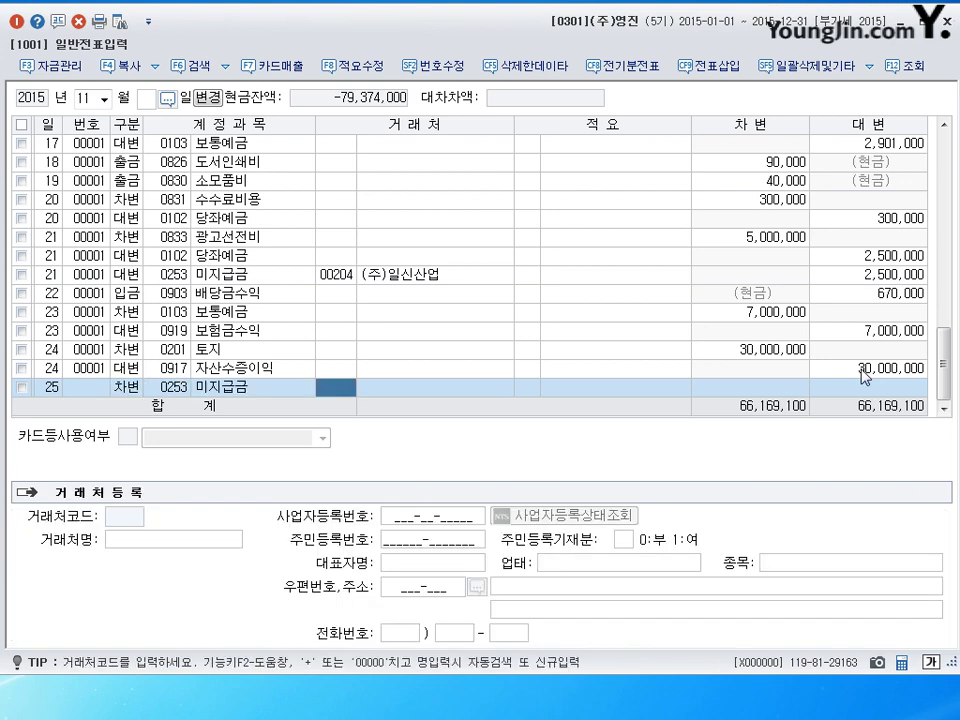
{"action": "type", "text": "댈"}
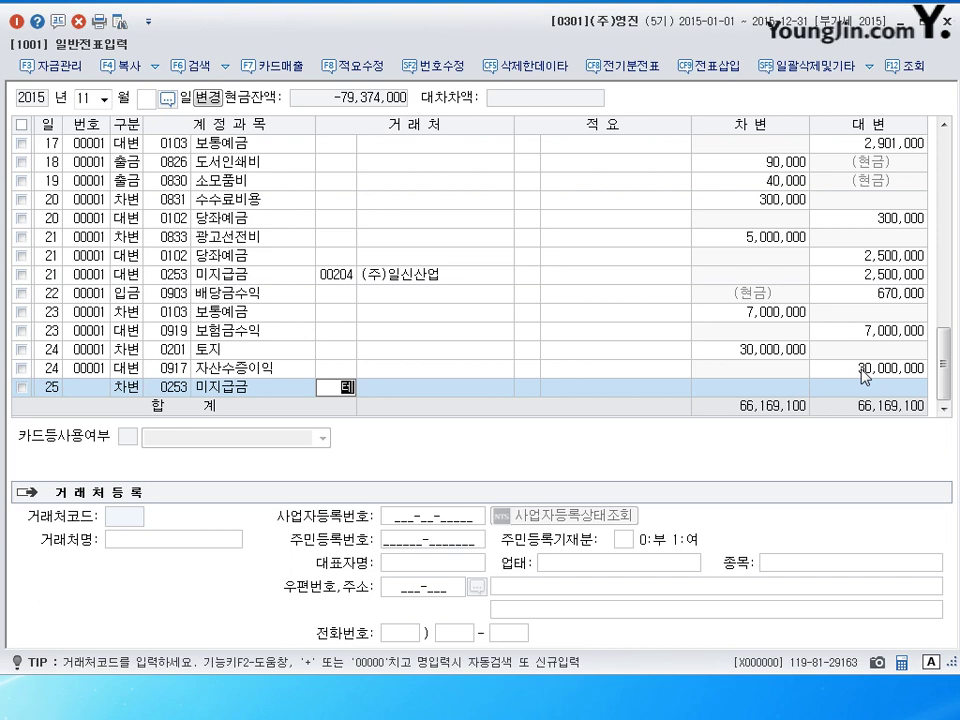
{"action": "type", "text": "크"}
{"action": "key", "text": "Return"}
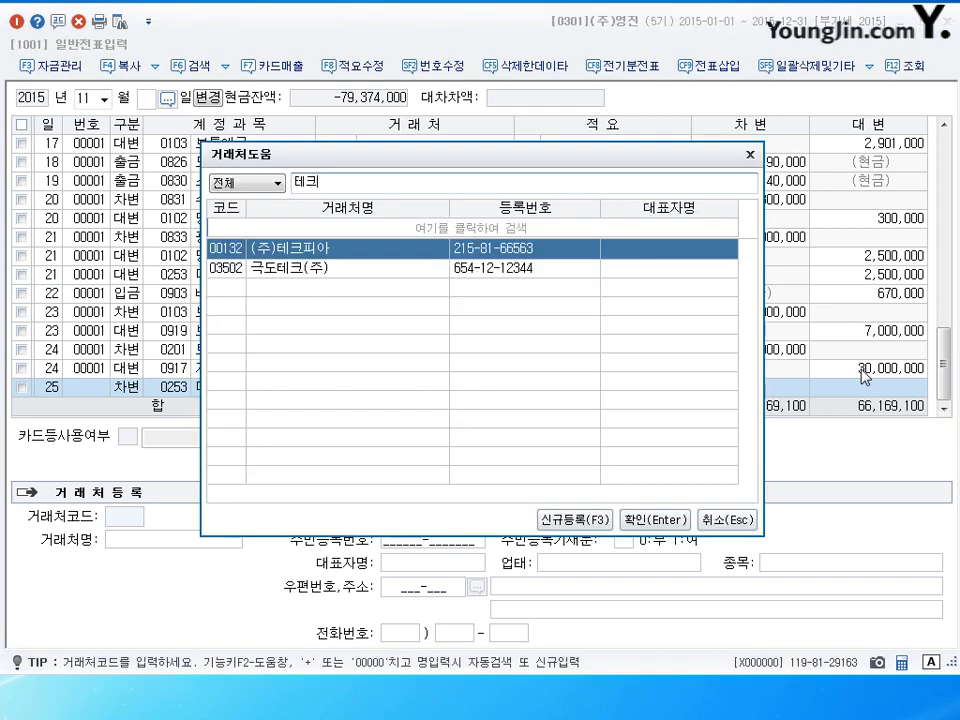
{"action": "key", "text": "Return"}
{"action": "key", "text": "Return"}
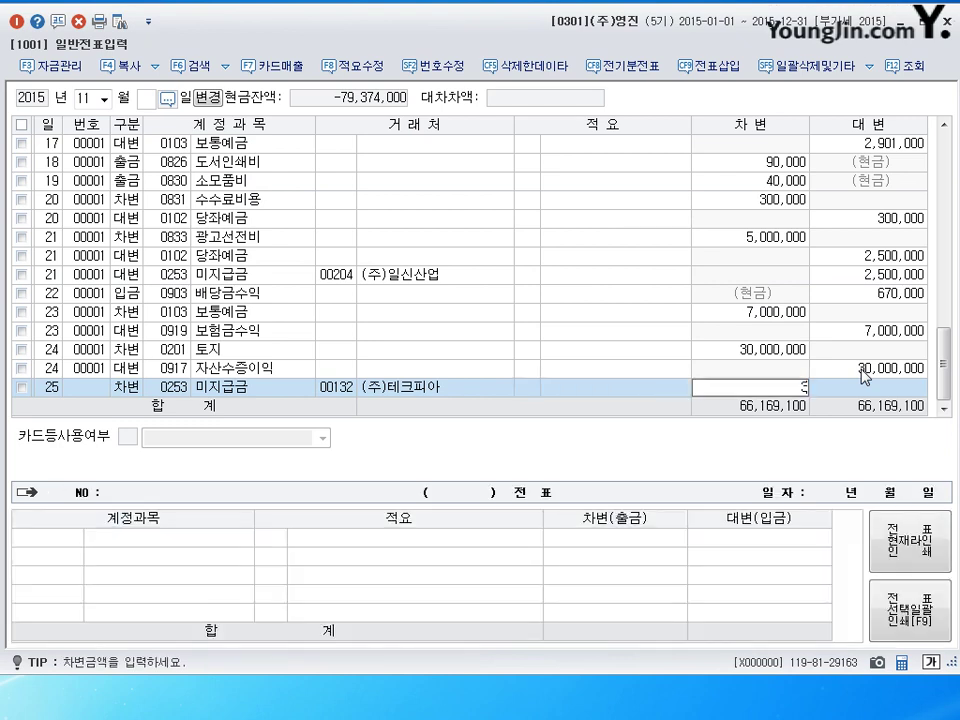
Step: Enter 35,000,000 as the debit amount of the November 25 미지급금 line
{"action": "type", "text": "350009000"}
{"action": "key", "text": "BackSpace"}
{"action": "key", "text": "BackSpace"}
{"action": "key", "text": "BackSpace"}
{"action": "key", "text": "BackSpace"}
{"action": "type", "text": "00,00"}
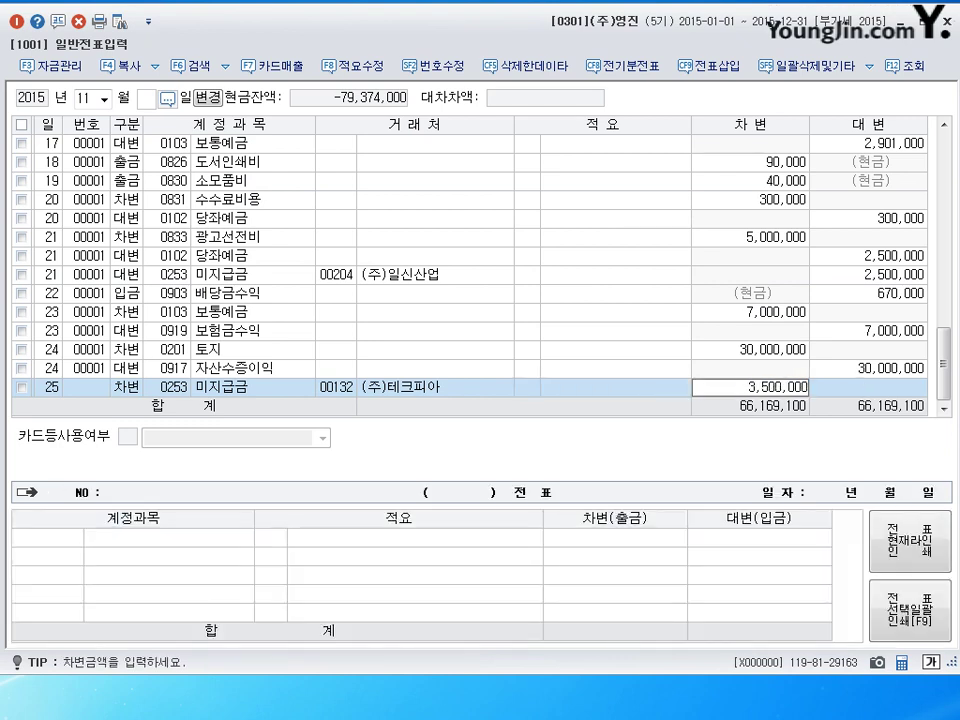
{"action": "key", "text": "Return"}
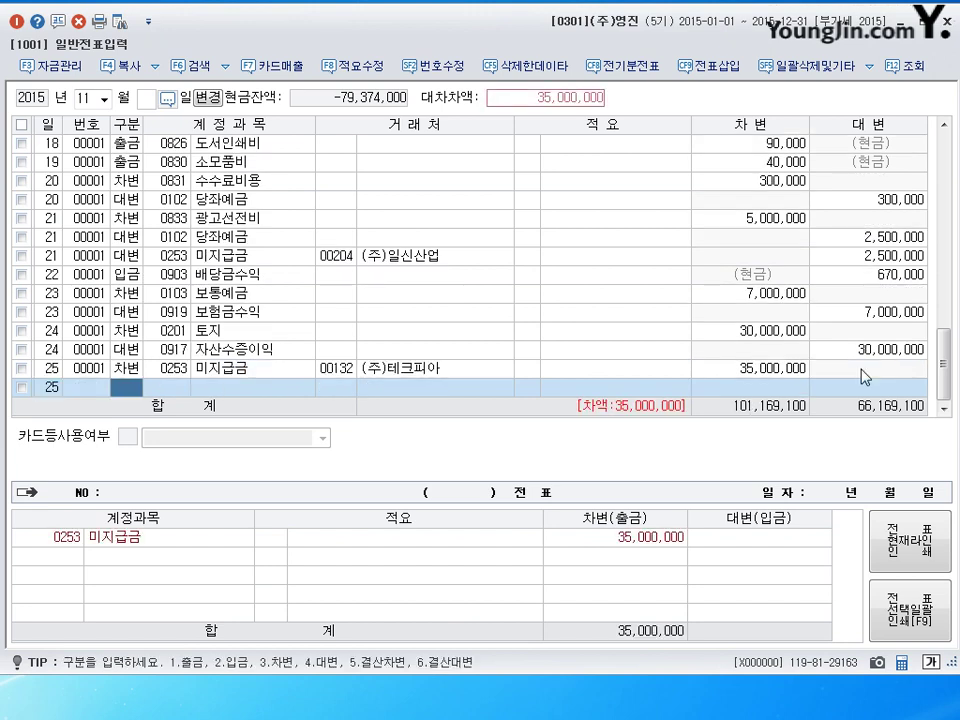
Step: Add a November 25 credit line for account 0103 보통예금 with an amount of 32,000,000
{"action": "type", "text": "4"}
{"action": "key", "text": "Return"}
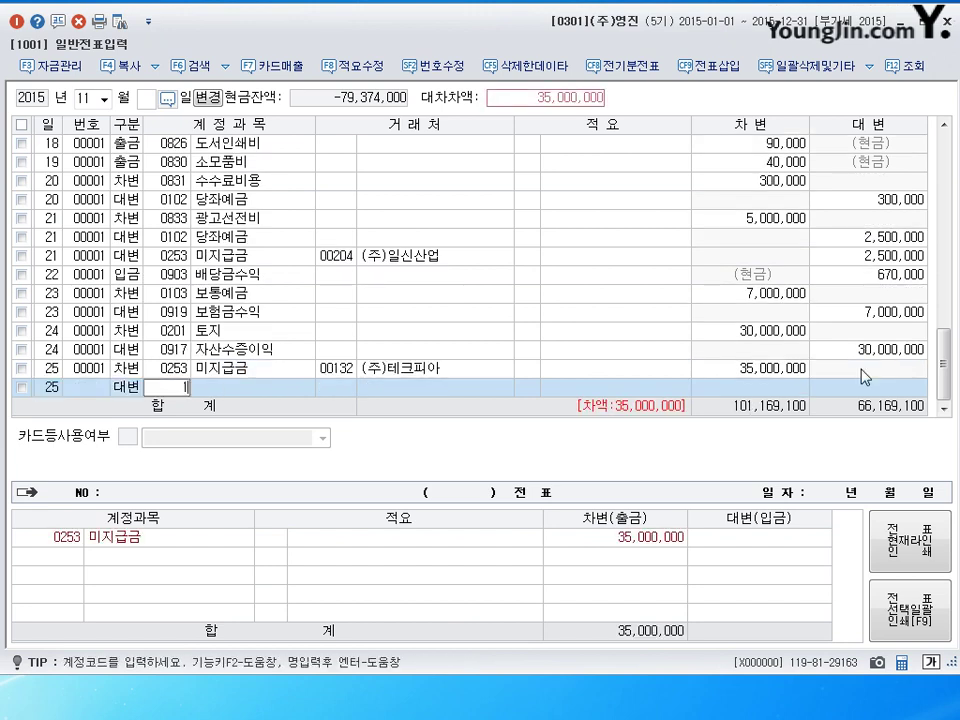
{"action": "type", "text": "103"}
{"action": "key", "text": "Return"}
{"action": "left_click", "coordinate": [812, 386]}
{"action": "type", "text": "32000000"}
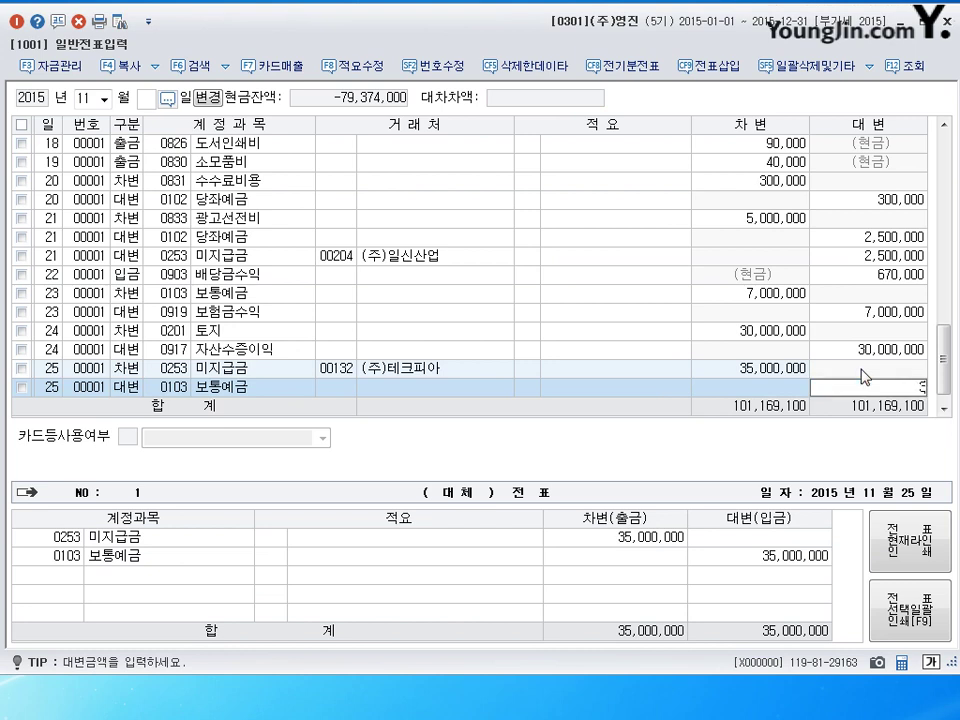
{"action": "key", "text": "Return"}
Step: Add a November 25 credit line for account 0918 채무면제이익 and accept the 3,000,000 credit amount
{"action": "type", "text": "4"}
{"action": "key", "text": "Return"}
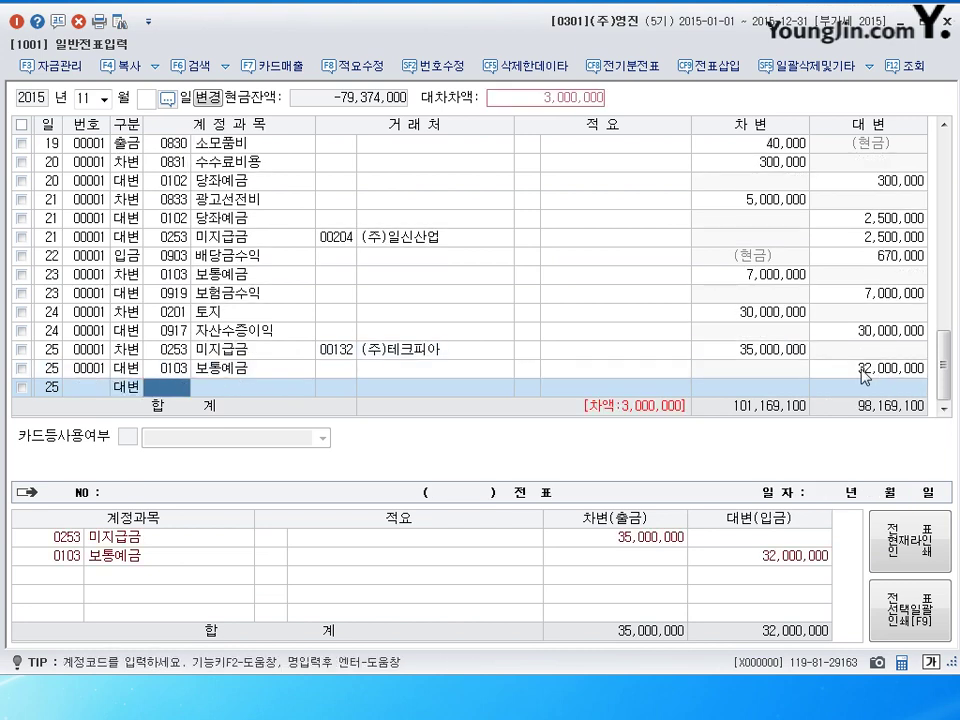
{"action": "type", "text": "918"}
{"action": "key", "text": "Return"}
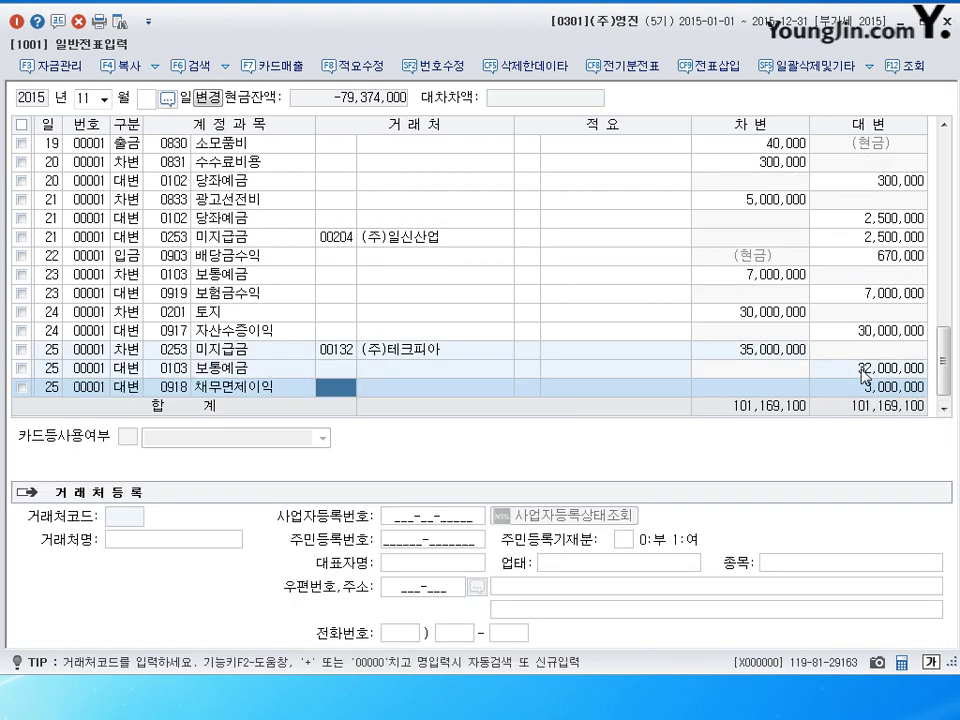
{"action": "key", "text": "Return"}
{"action": "key", "text": "Return"}
{"action": "key", "text": "Return"}
Step: Add a November 26 cash payment (출금) line for account 0953 기부금 with an amount of 3,000,000
{"action": "type", "text": "26"}
{"action": "key", "text": "Return"}
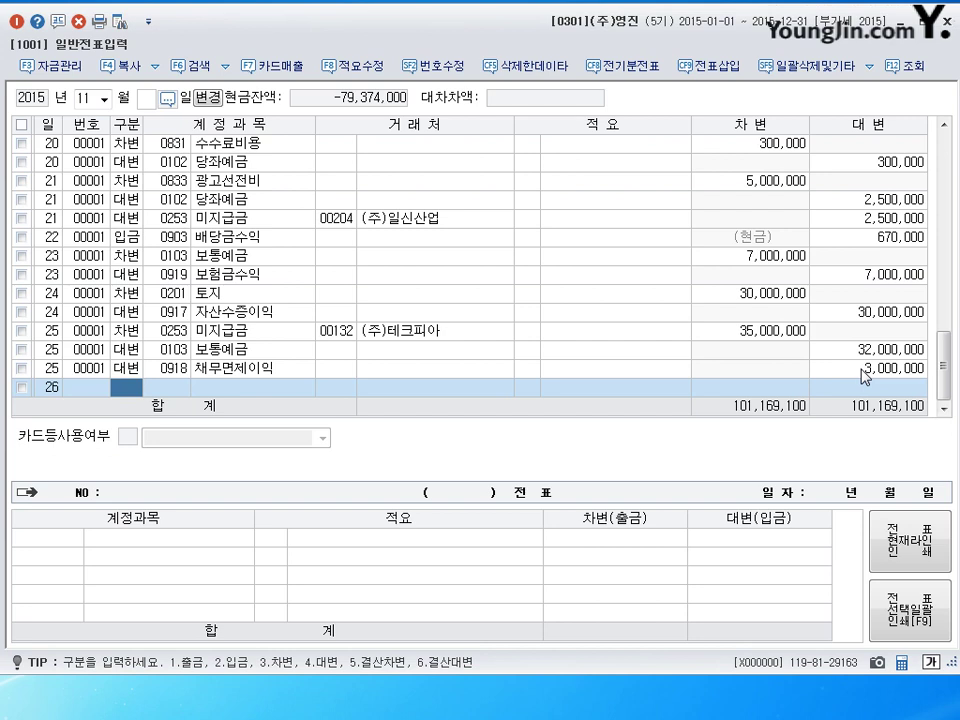
{"action": "type", "text": "1"}
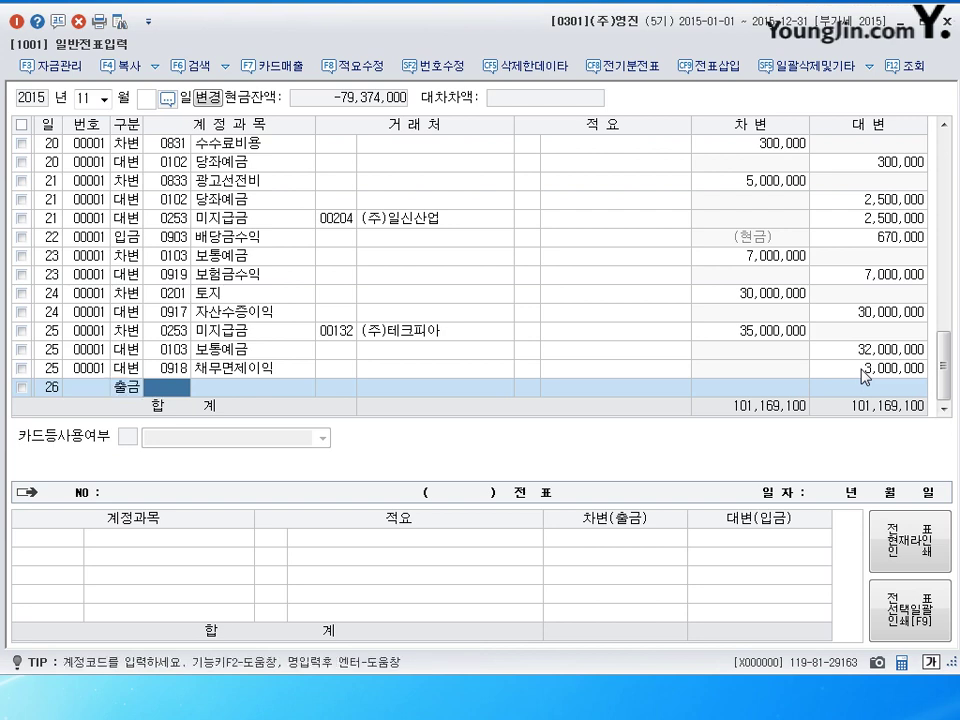
{"action": "type", "text": "953"}
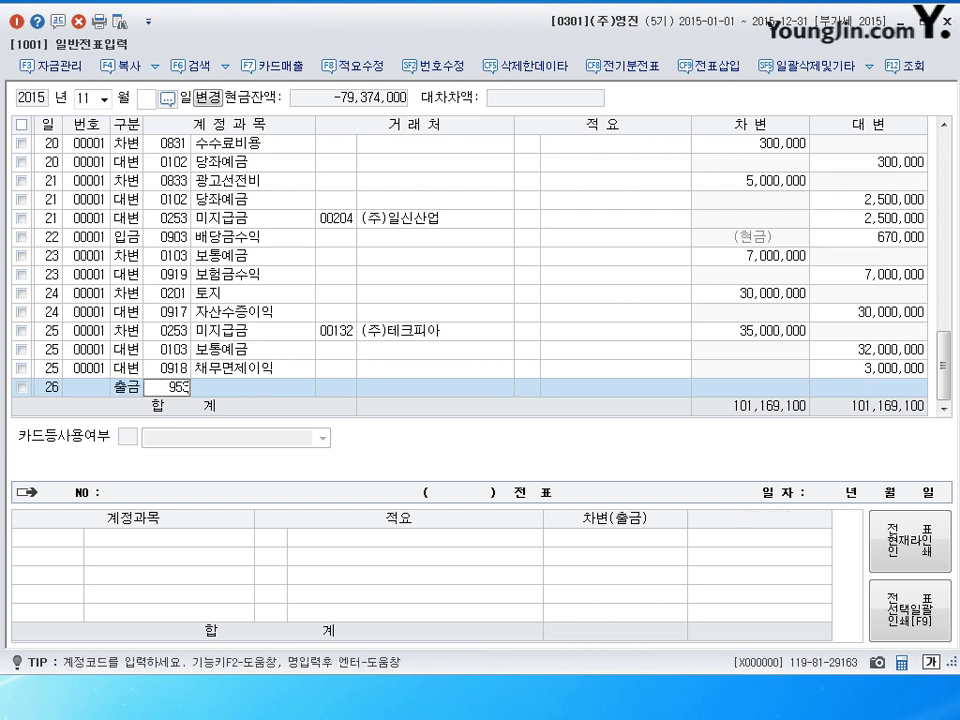
{"action": "key", "text": "Return"}
{"action": "key", "text": "Return"}
{"action": "key", "text": "Return"}
{"action": "type", "text": "3000000"}
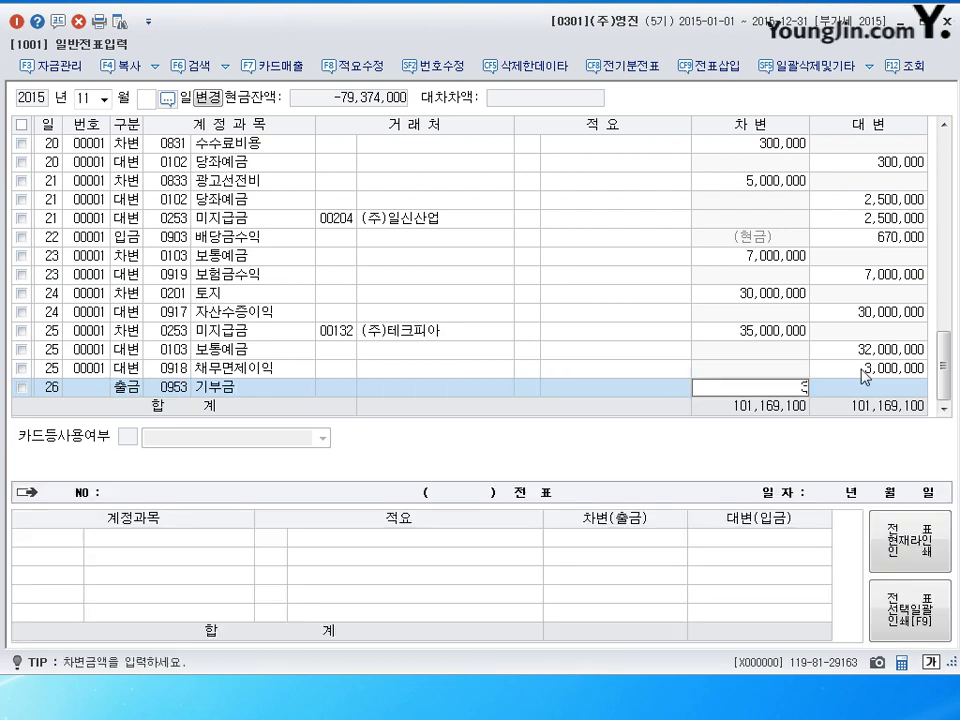
{"action": "key", "text": "Return"}
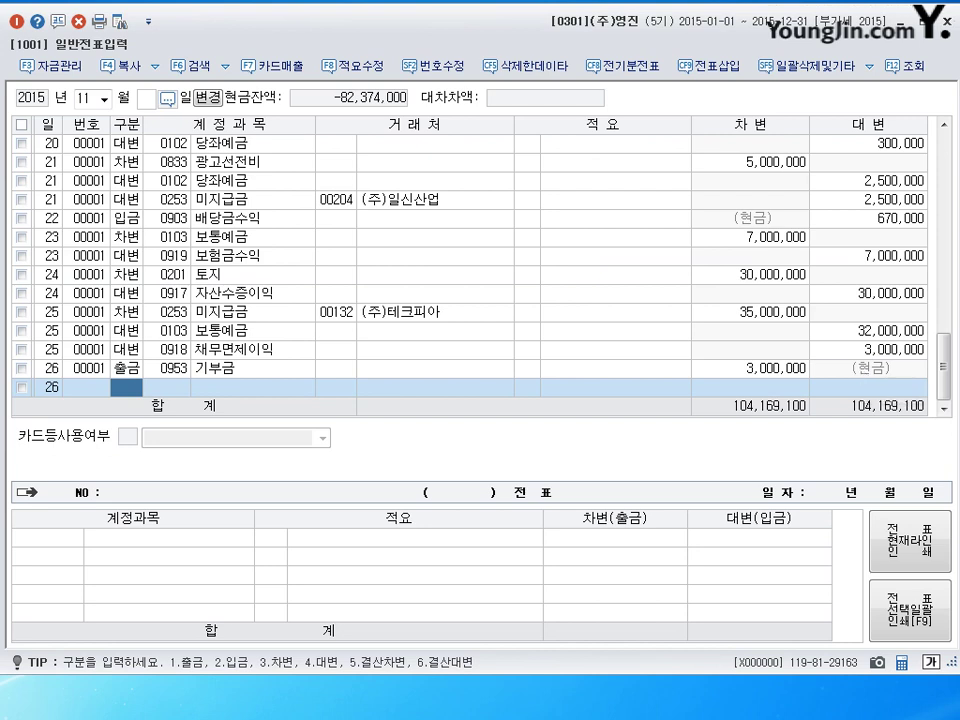